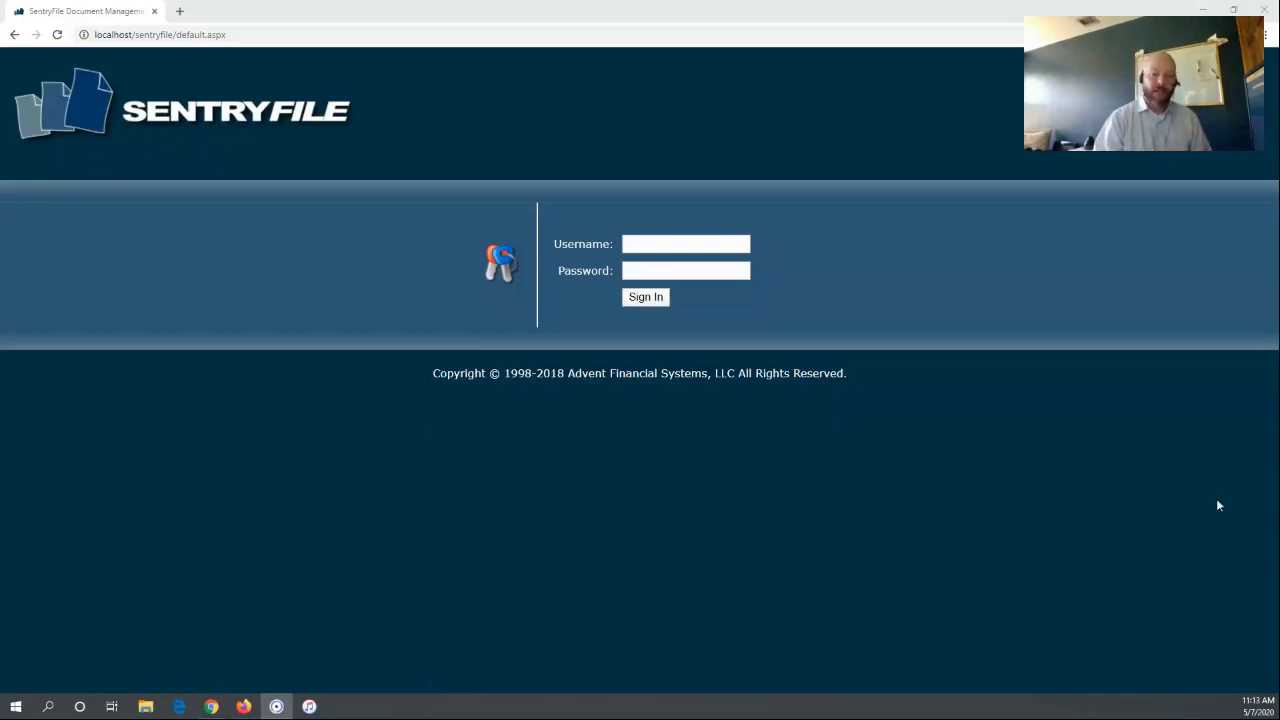
Sign in to SentryFile with the administrator username and password
left_click(650, 241)
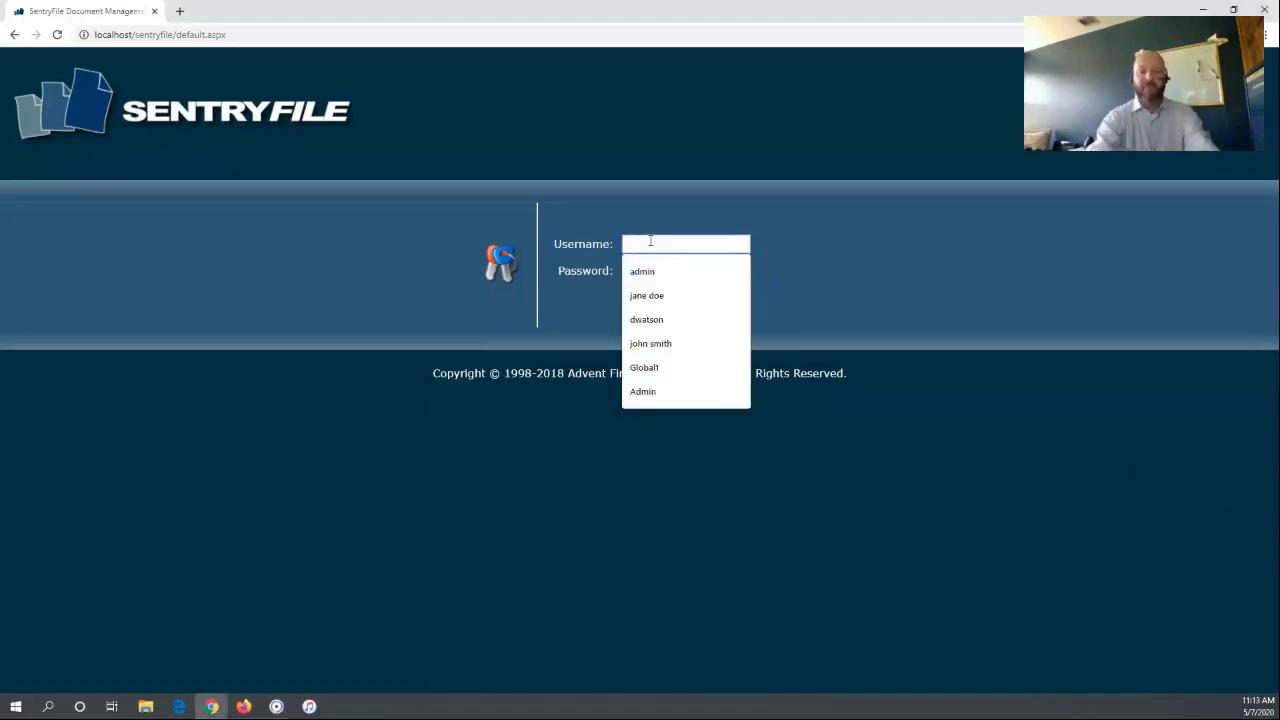
type("admin")
key("Tab")
type("123")
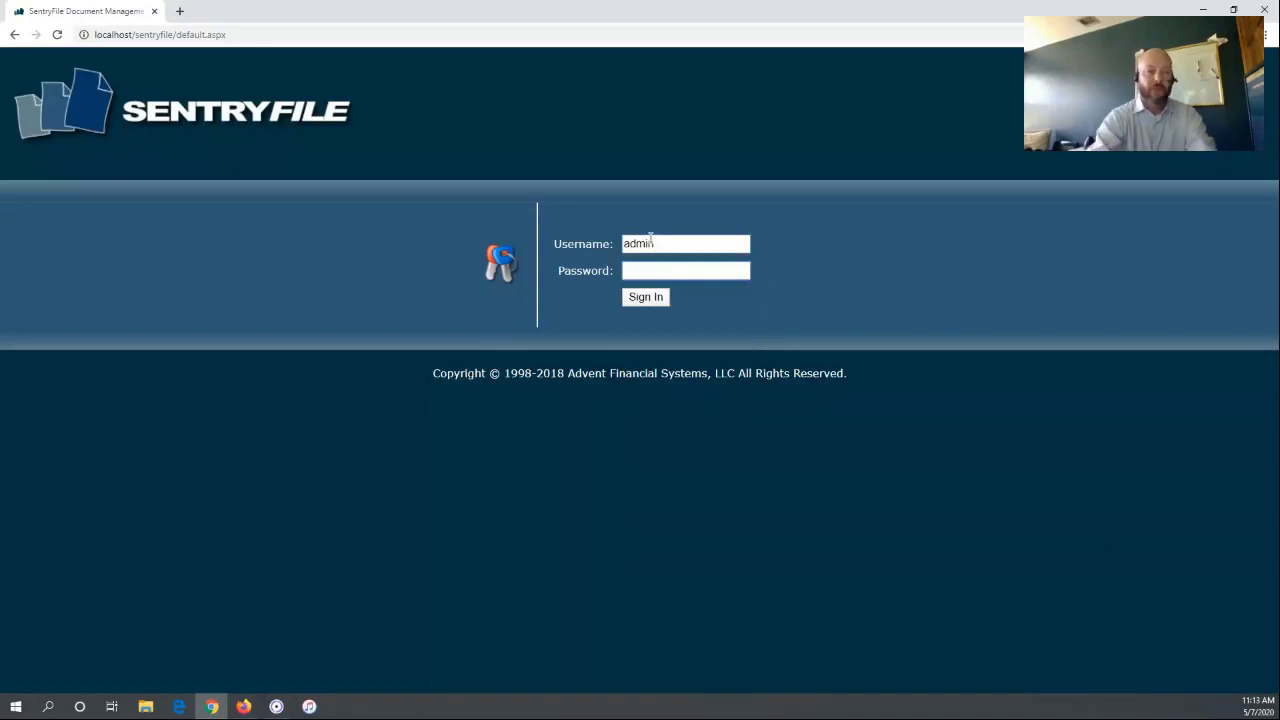
type("123")
key("Return")
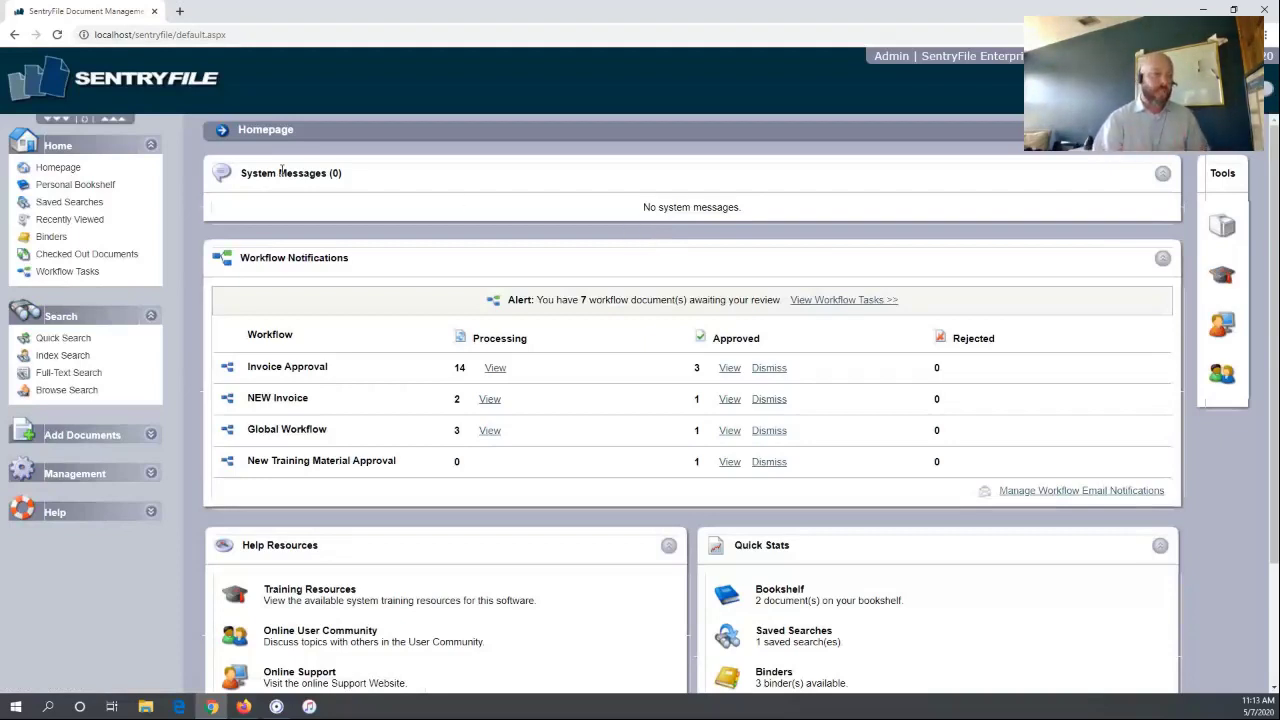
left_click_drag(257, 173, 773, 205)
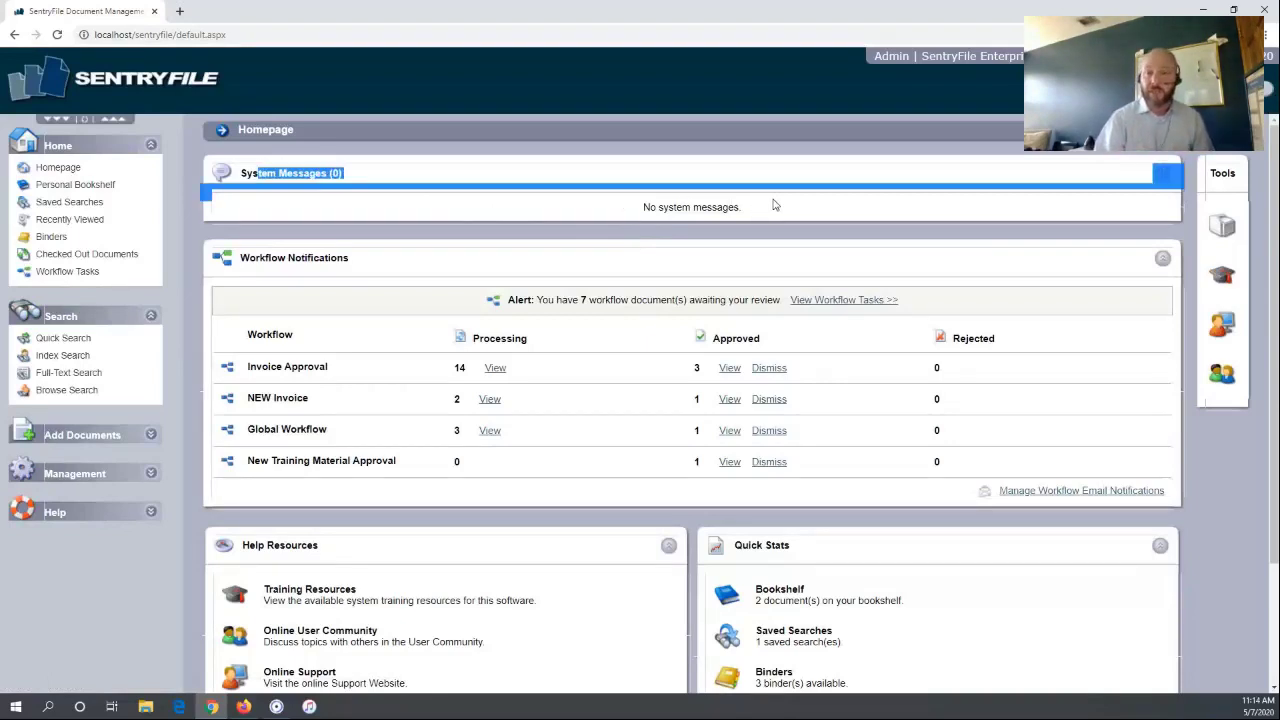
left_click(756, 188)
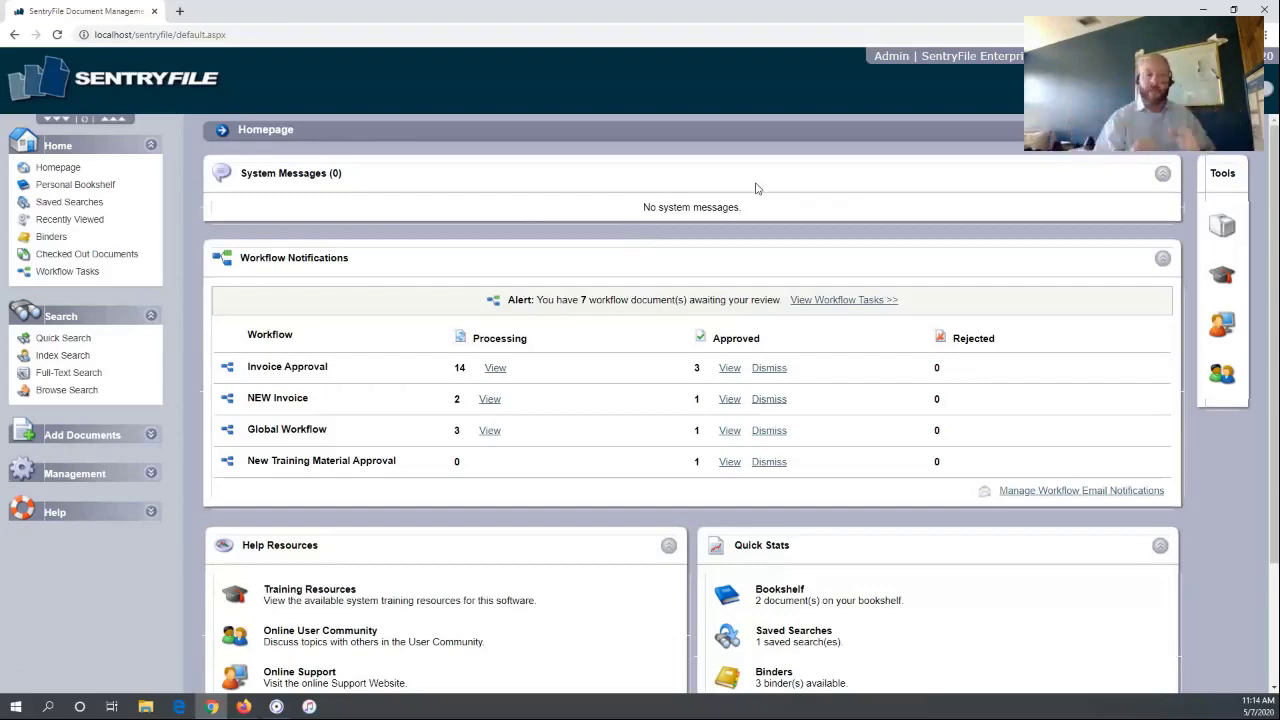
scroll(1000, 240, "down", 2)
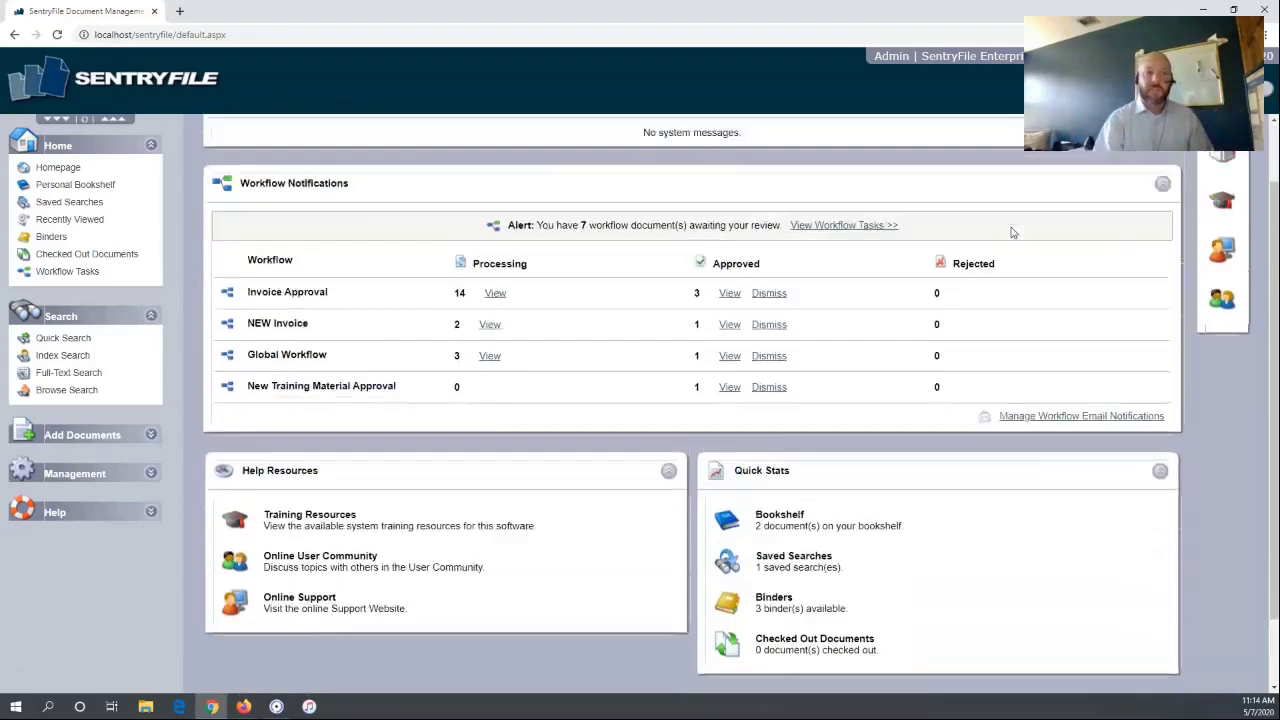
scroll(849, 271, "up", 2)
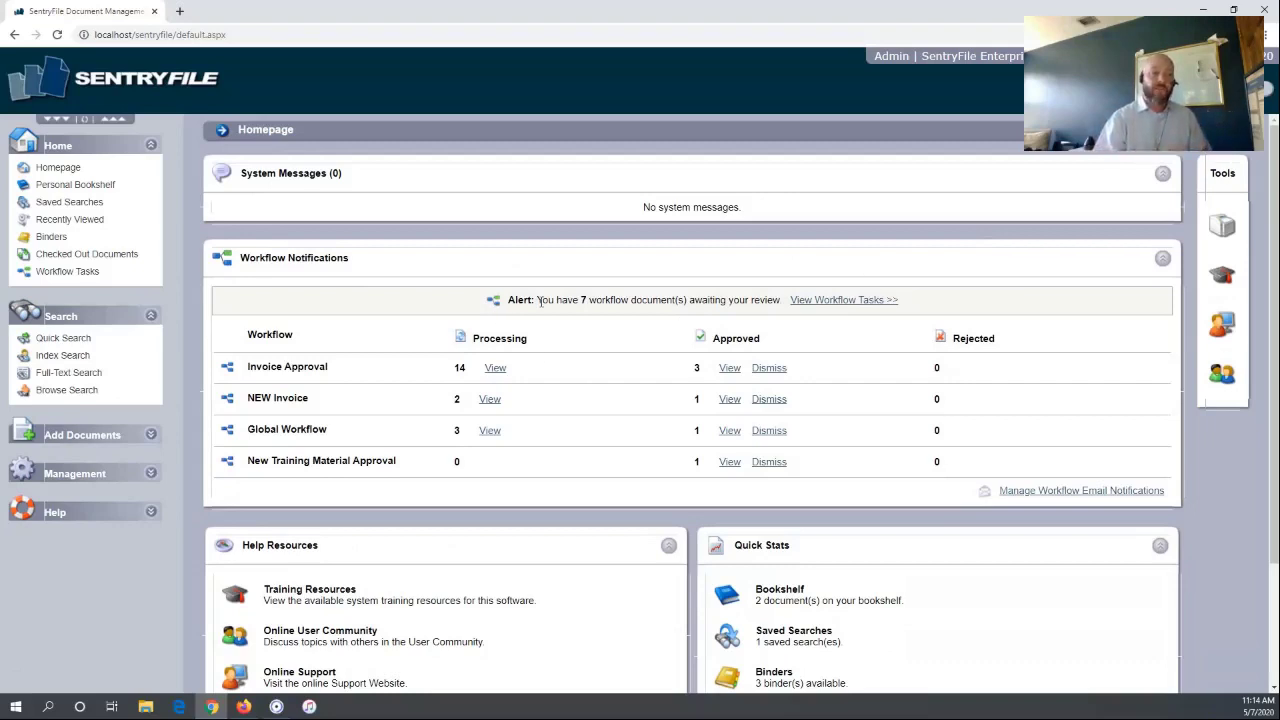
left_click_drag(955, 308, 490, 310)
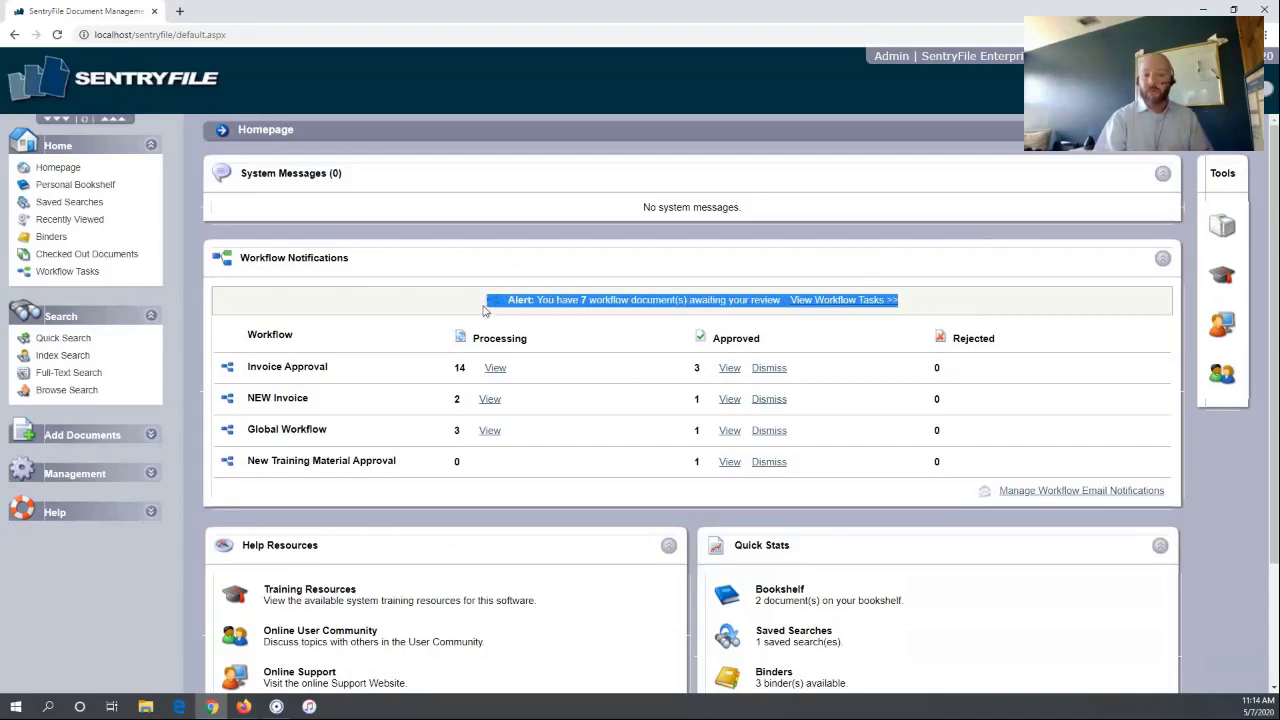
left_click(1033, 252)
scroll(1000, 300, "down", 3)
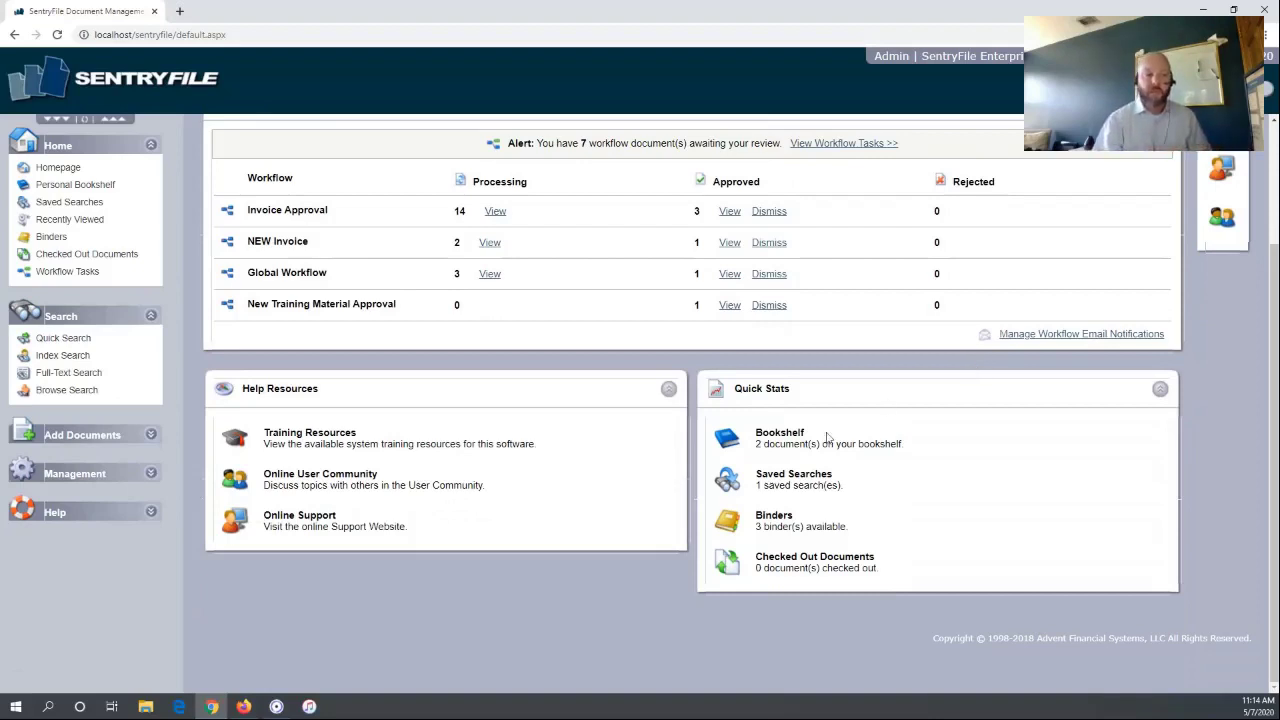
left_click(725, 448)
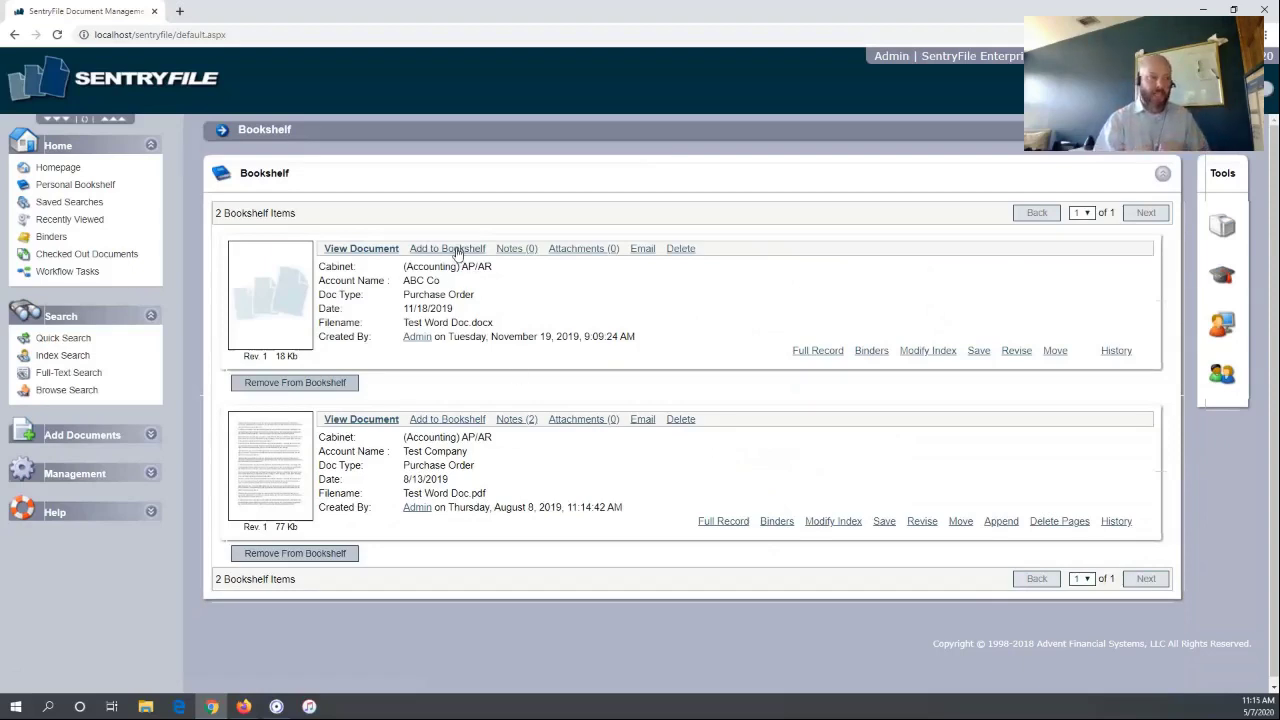
left_click(49, 168)
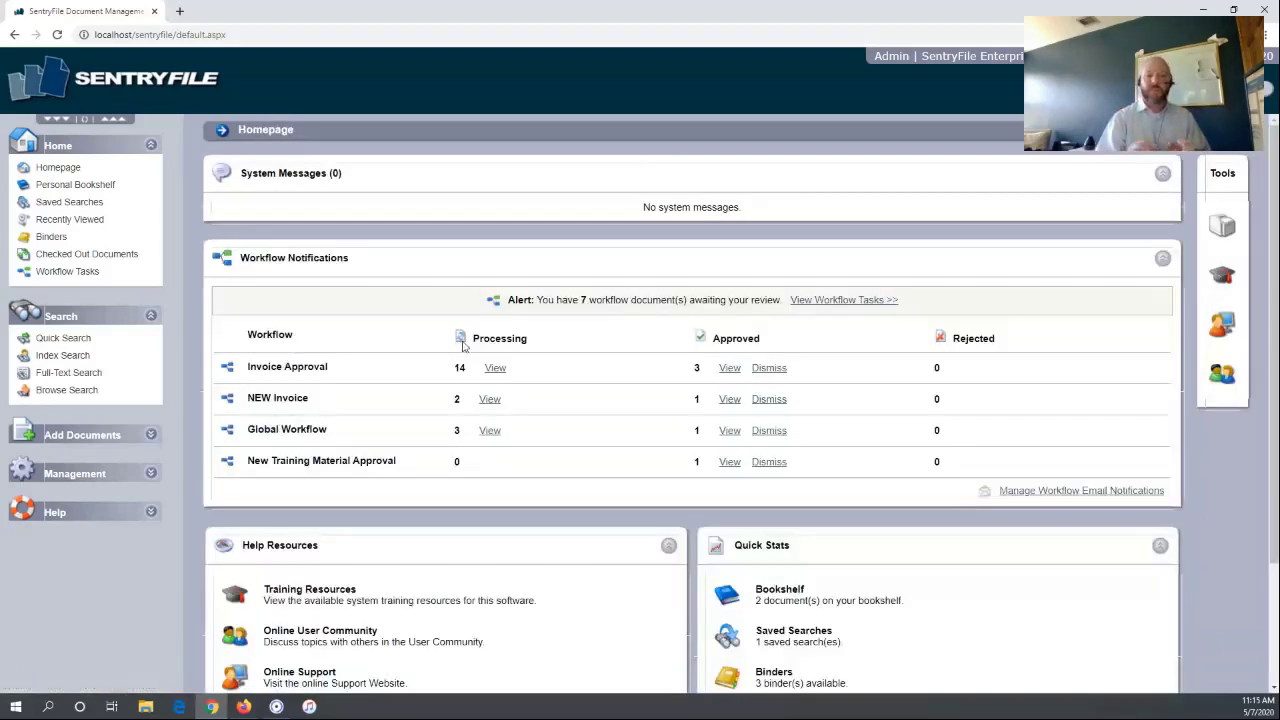
scroll(733, 470, "down", 2)
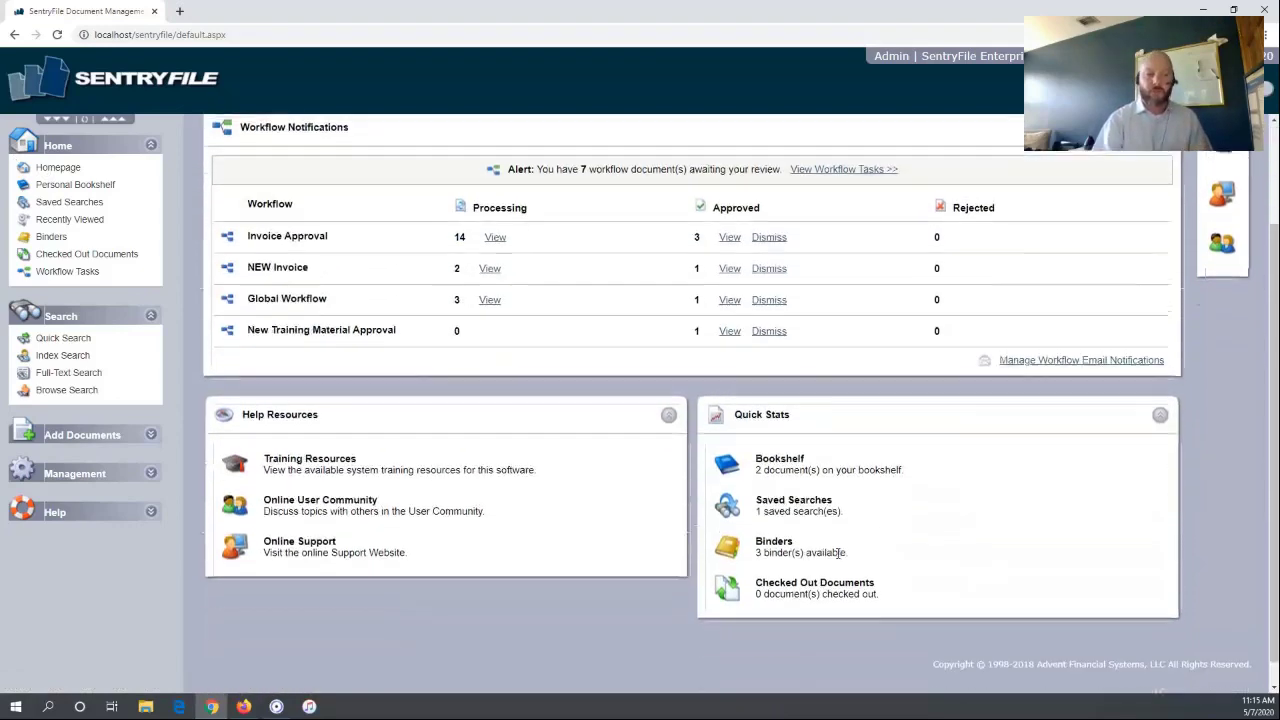
left_click(729, 463)
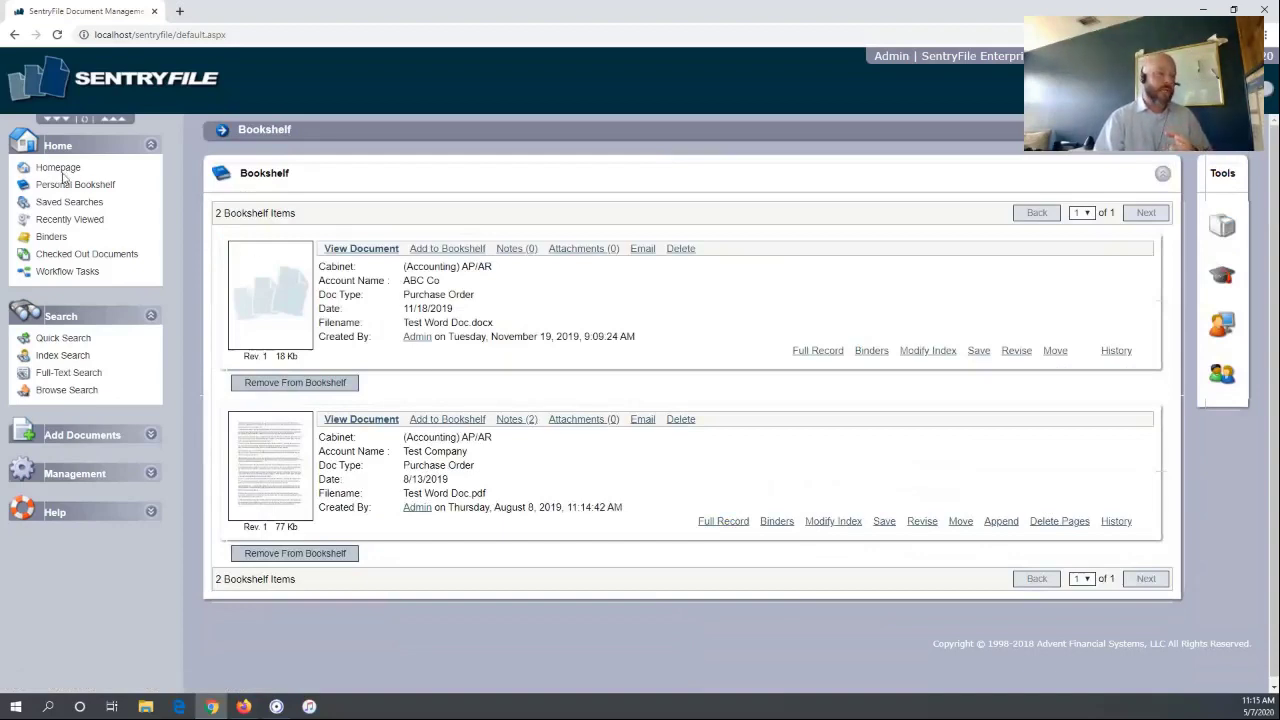
left_click(56, 168)
scroll(1056, 447, "down", 2)
scroll(1055, 448, "down", 1)
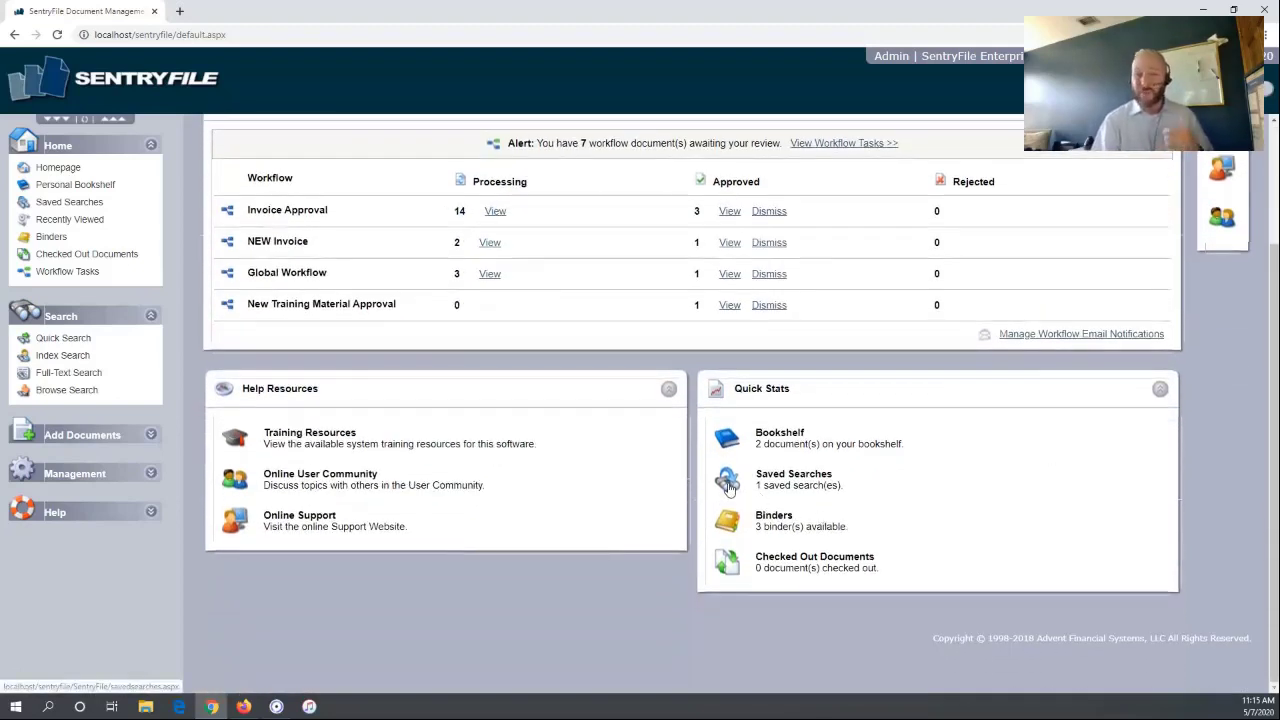
left_click(728, 485)
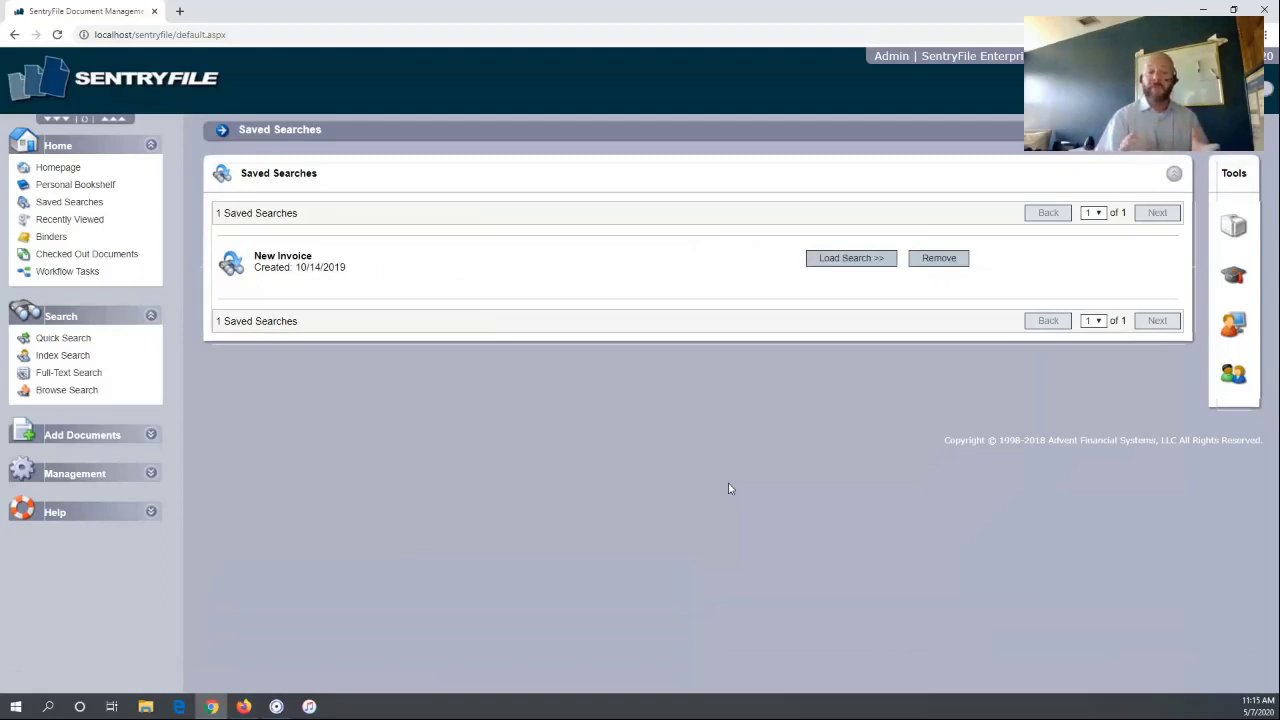
left_click(61, 172)
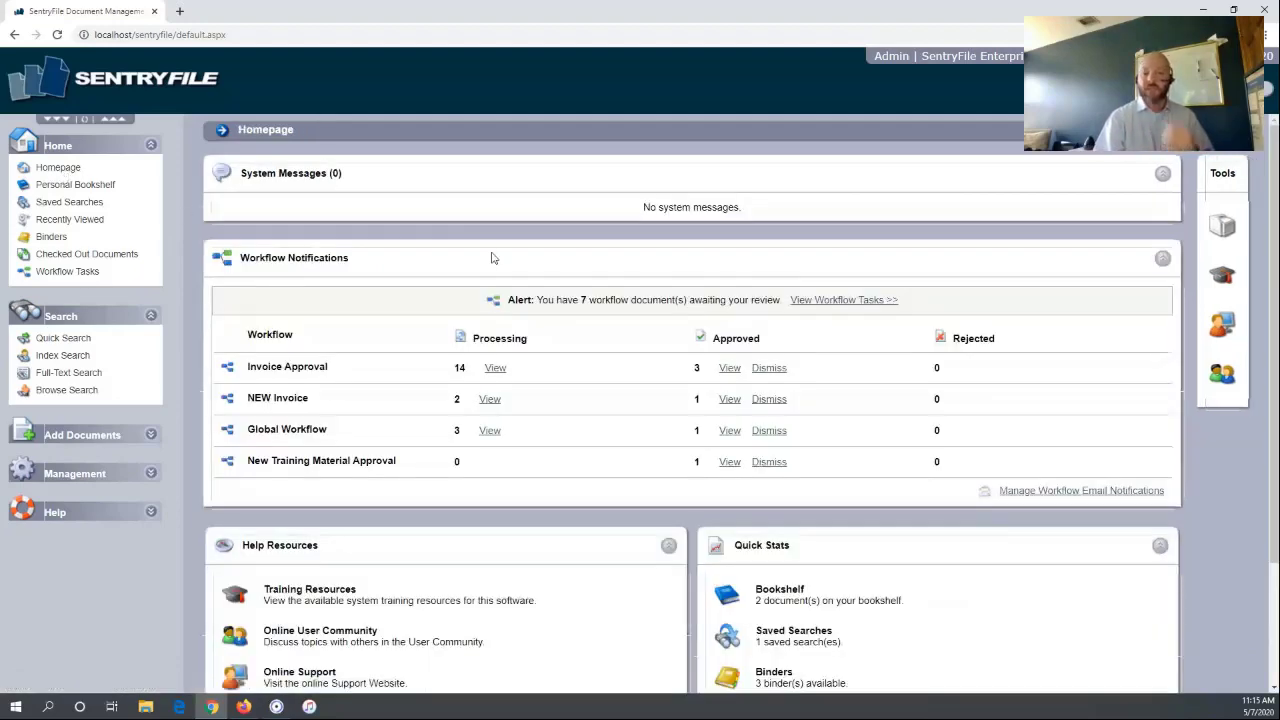
scroll(608, 297, "down", 2)
scroll(608, 297, "down", 1)
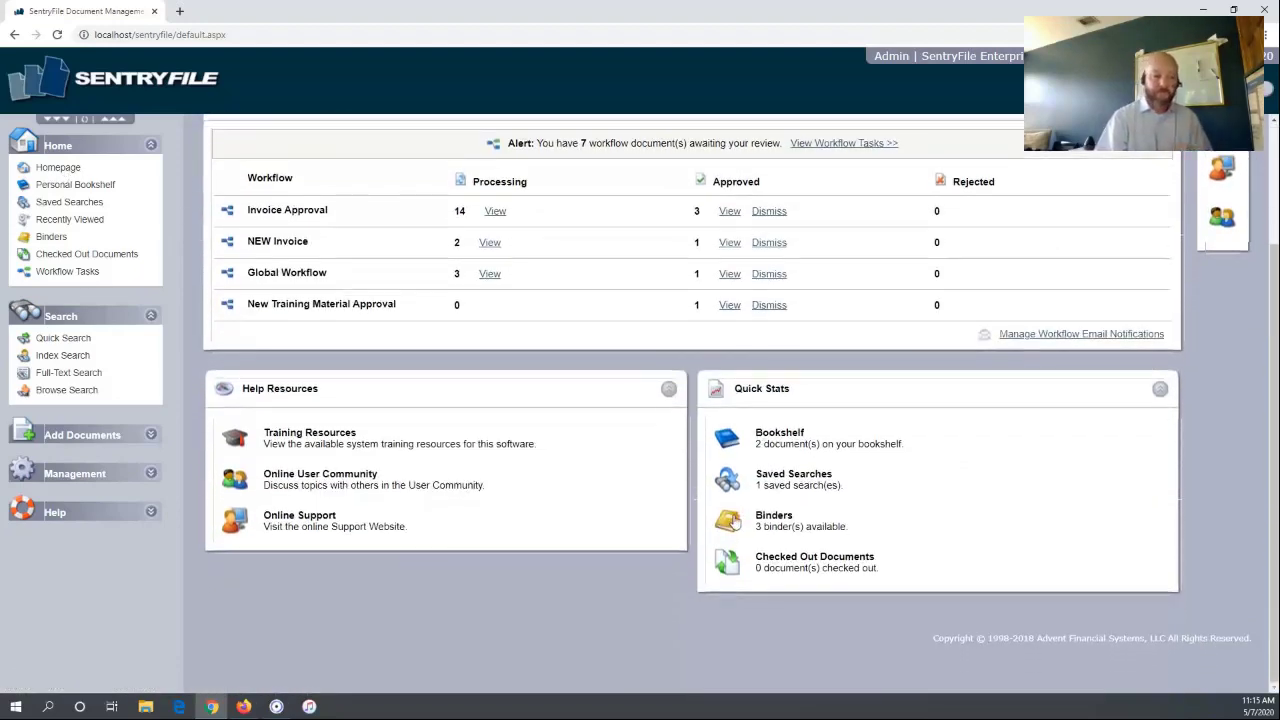
left_click(734, 519)
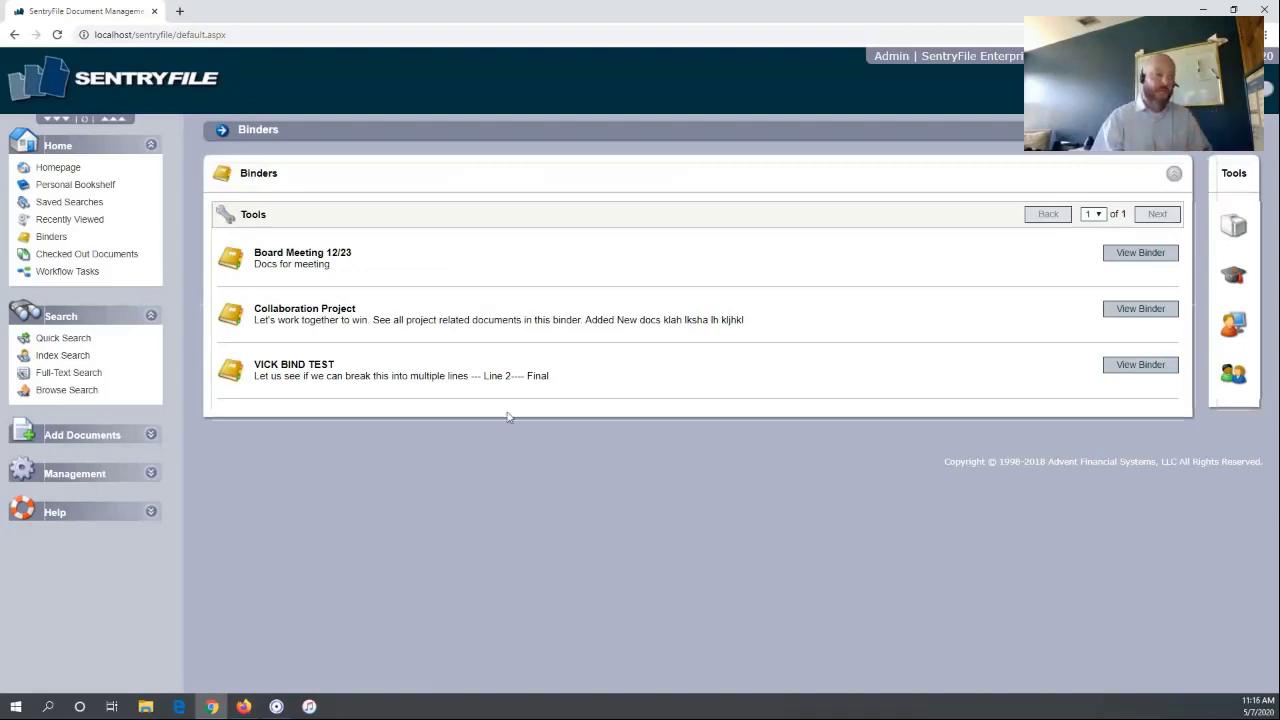
left_click_drag(266, 309, 381, 311)
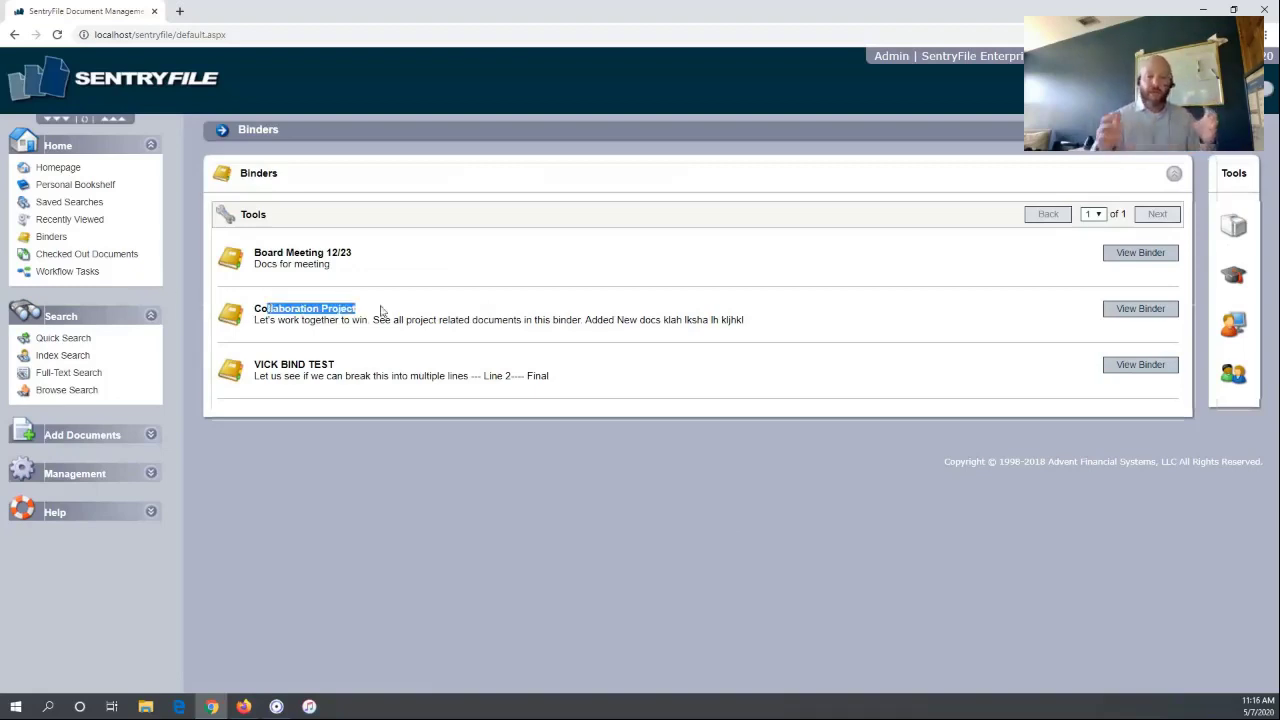
left_click(1147, 313)
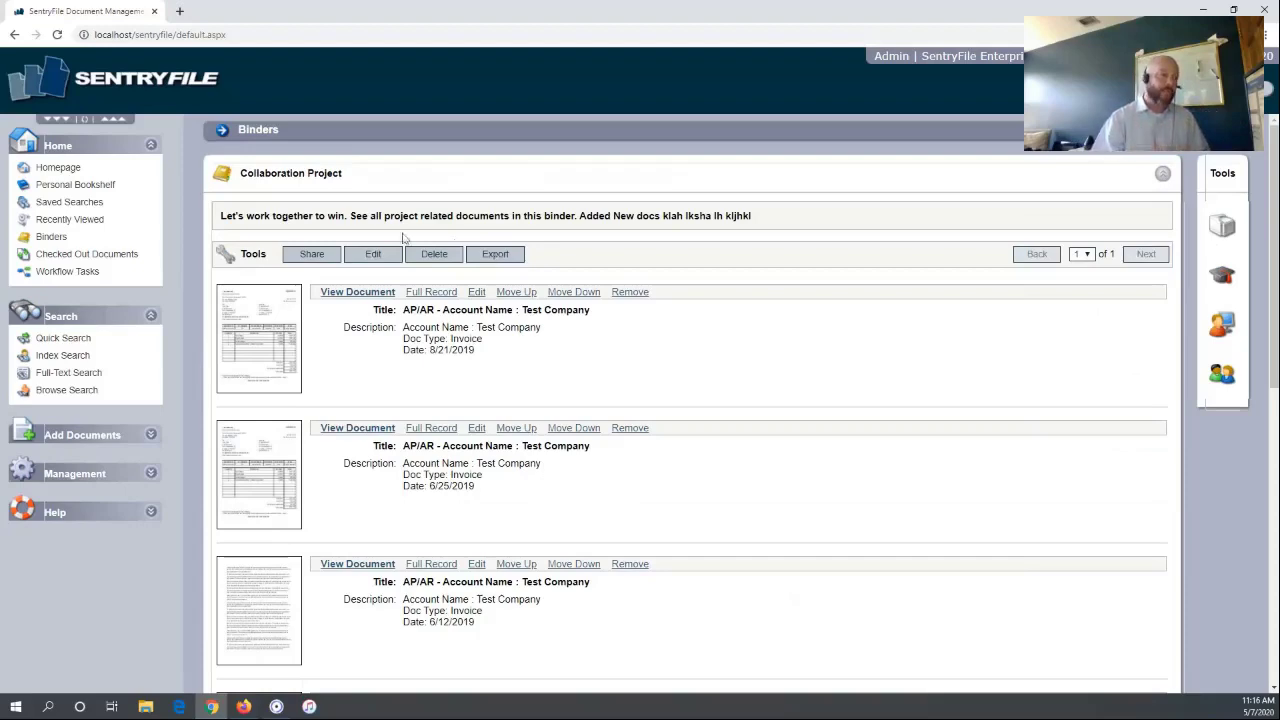
left_click(57, 170)
scroll(705, 376, "down", 2)
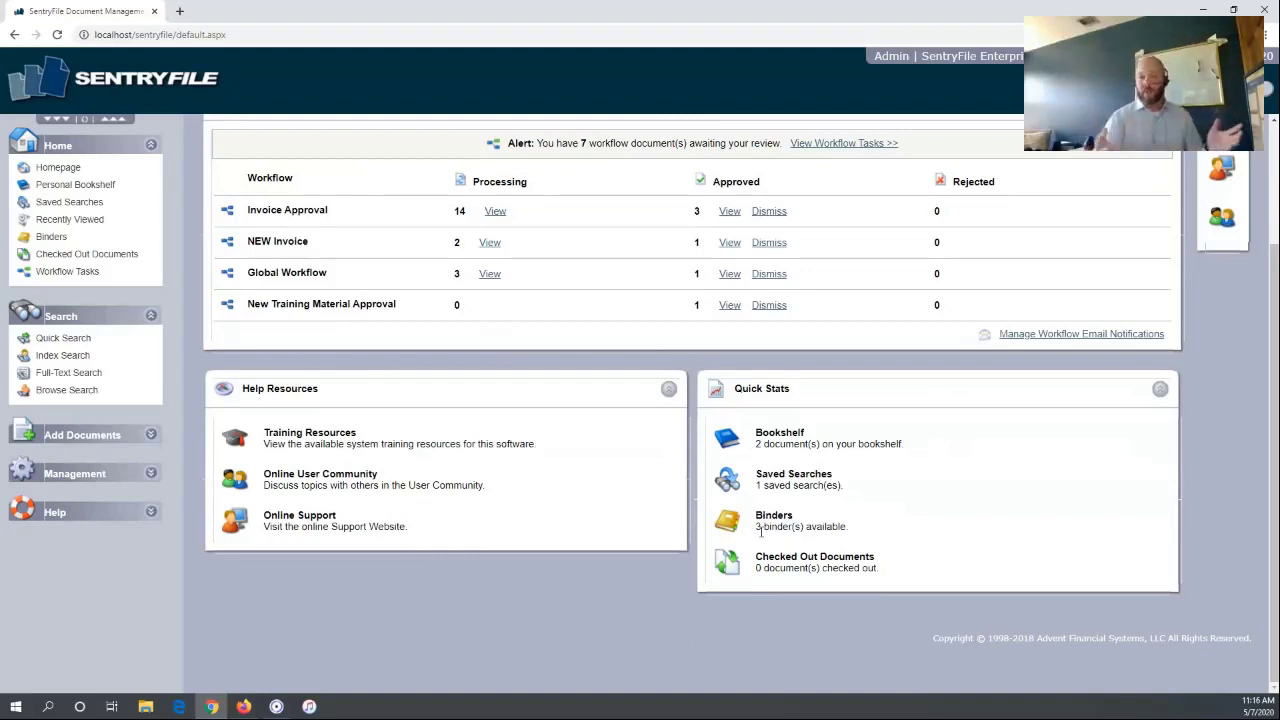
left_click(733, 530)
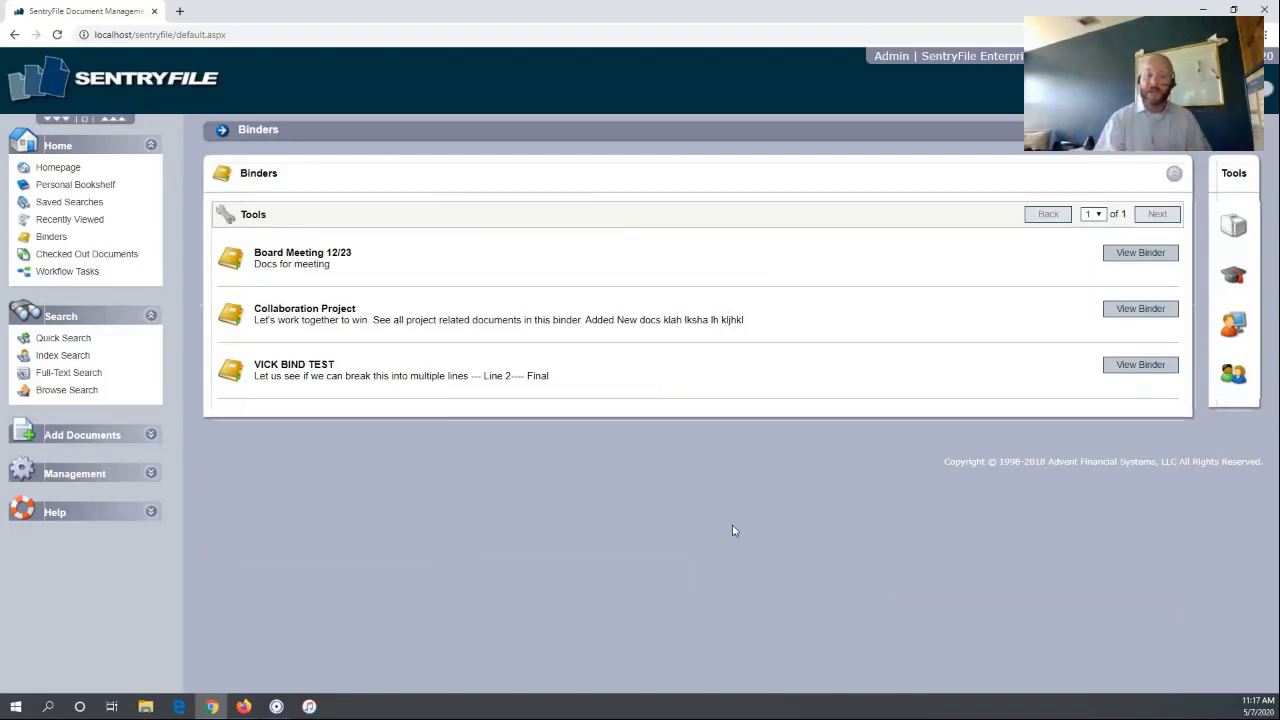
left_click(66, 169)
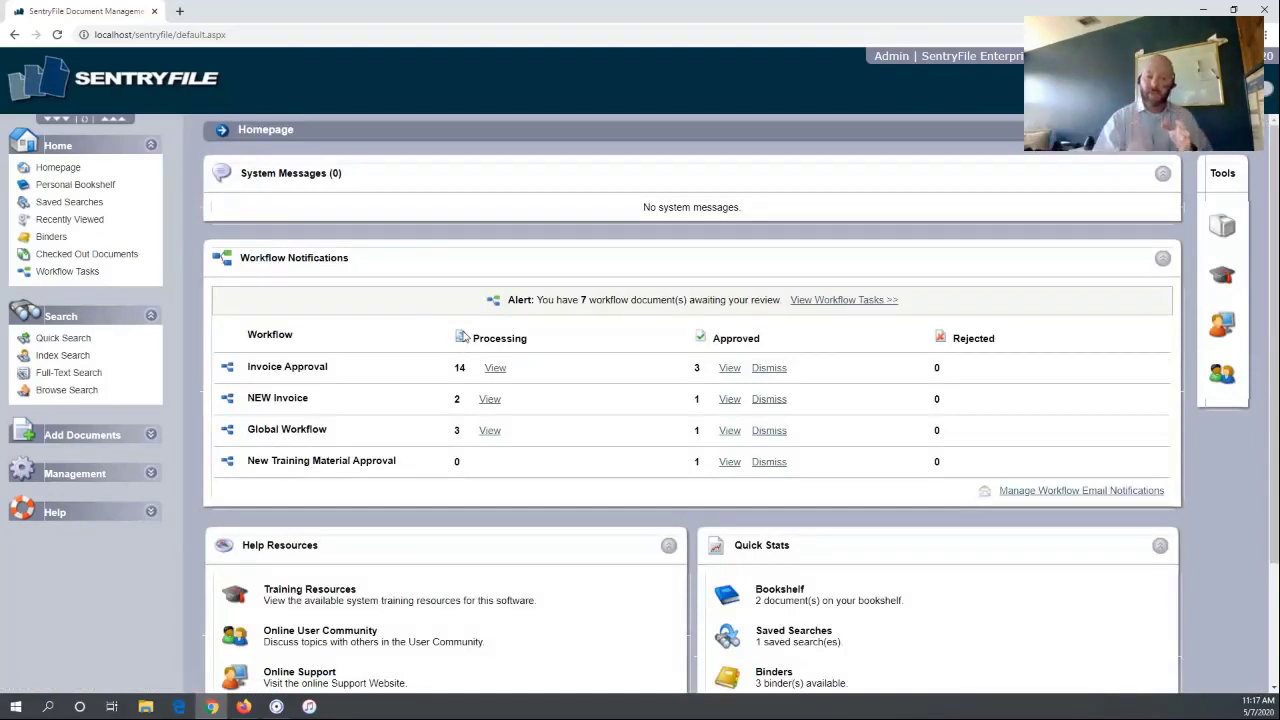
scroll(914, 377, "down", 3)
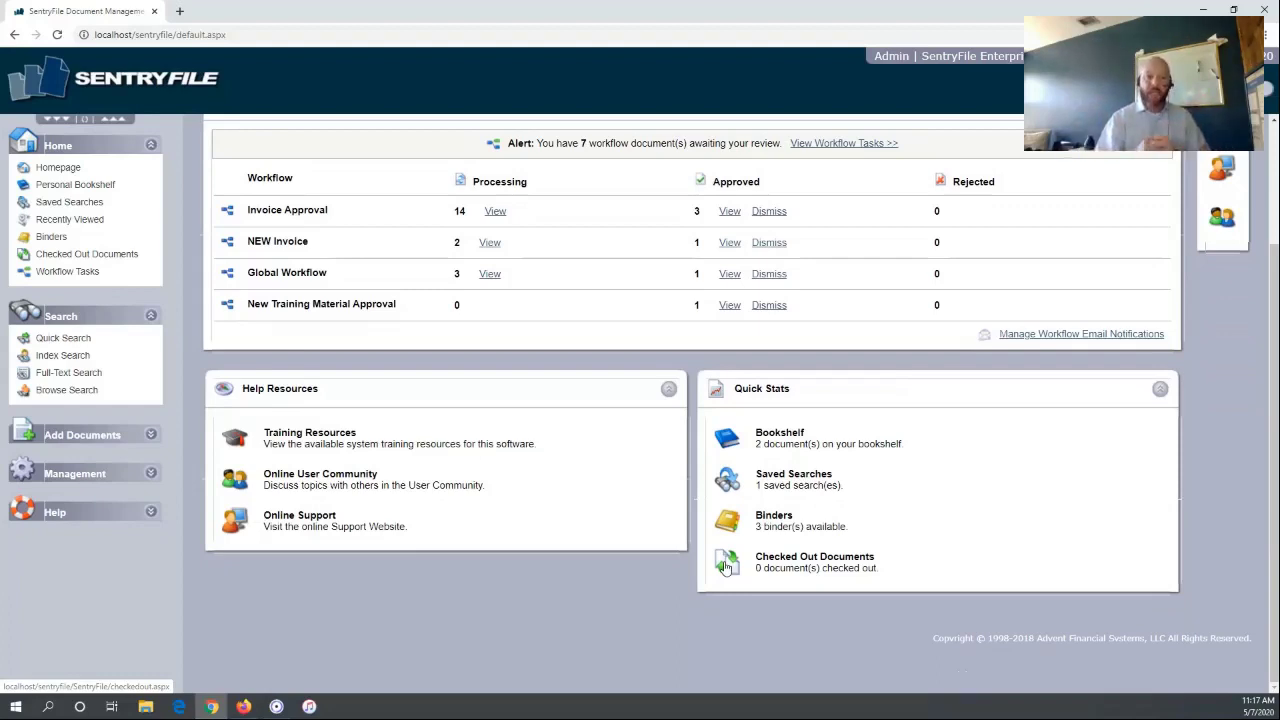
left_click_drag(950, 554, 900, 569)
left_click(965, 565)
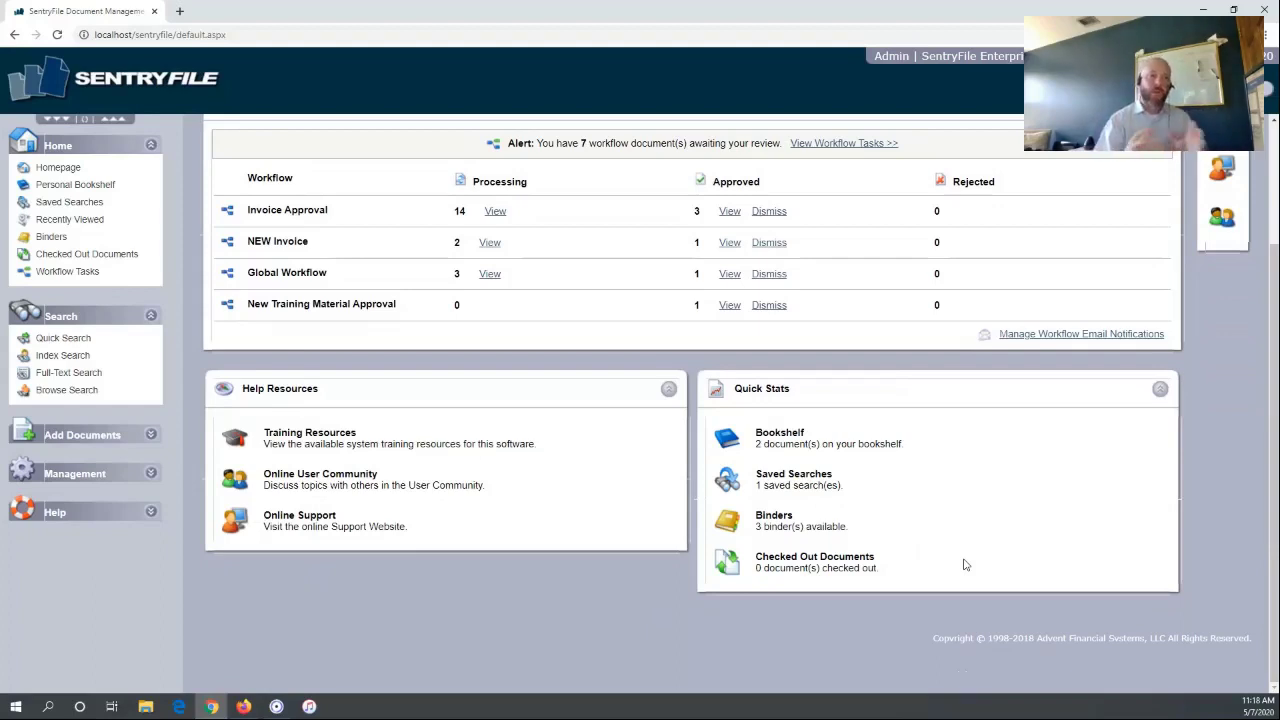
scroll(837, 553, "up", 1)
scroll(557, 571, "down", 1)
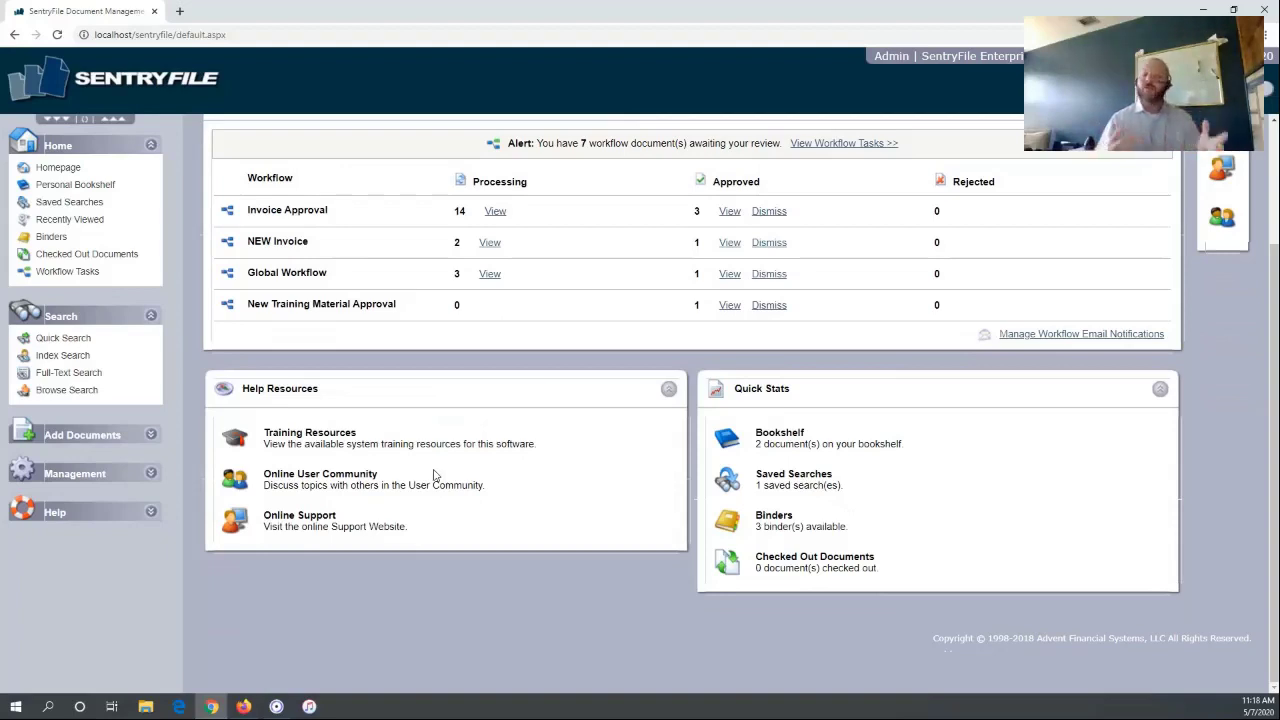
scroll(900, 400, "up", 2)
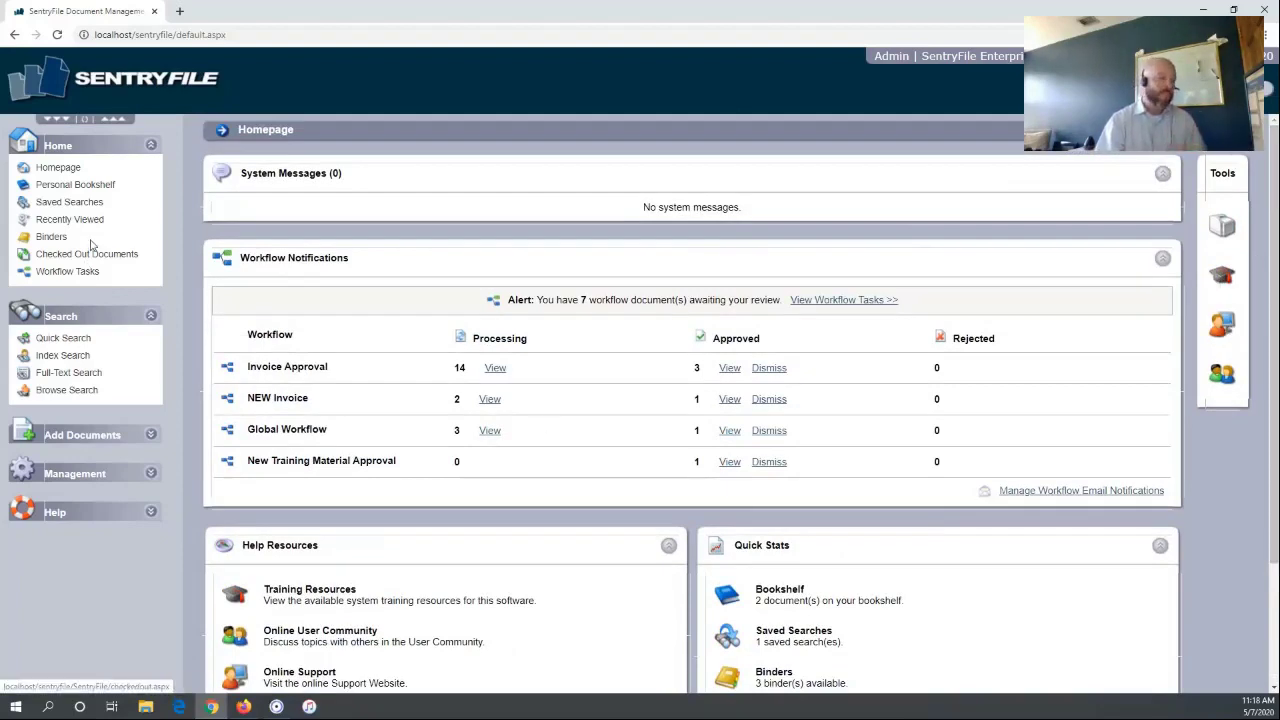
Collapse the Search section and toggle the Home shortcuts list closed and open again
left_click(62, 318)
left_click(70, 146)
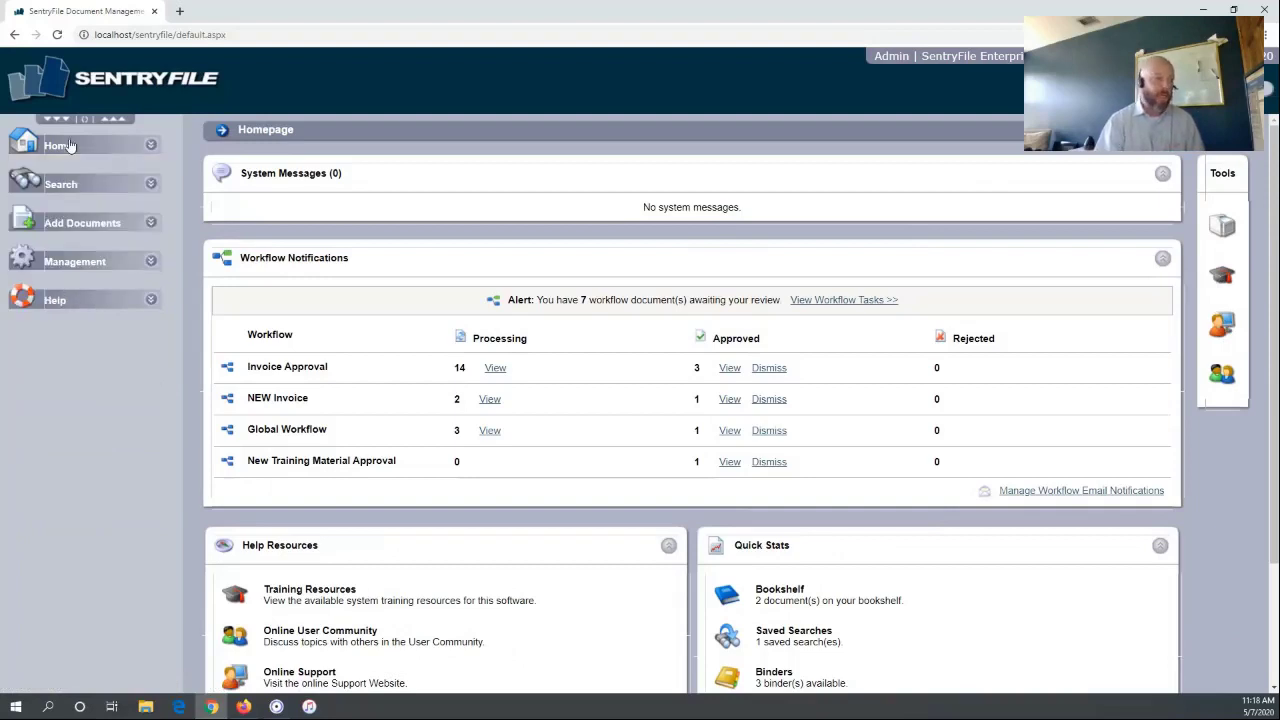
left_click(66, 150)
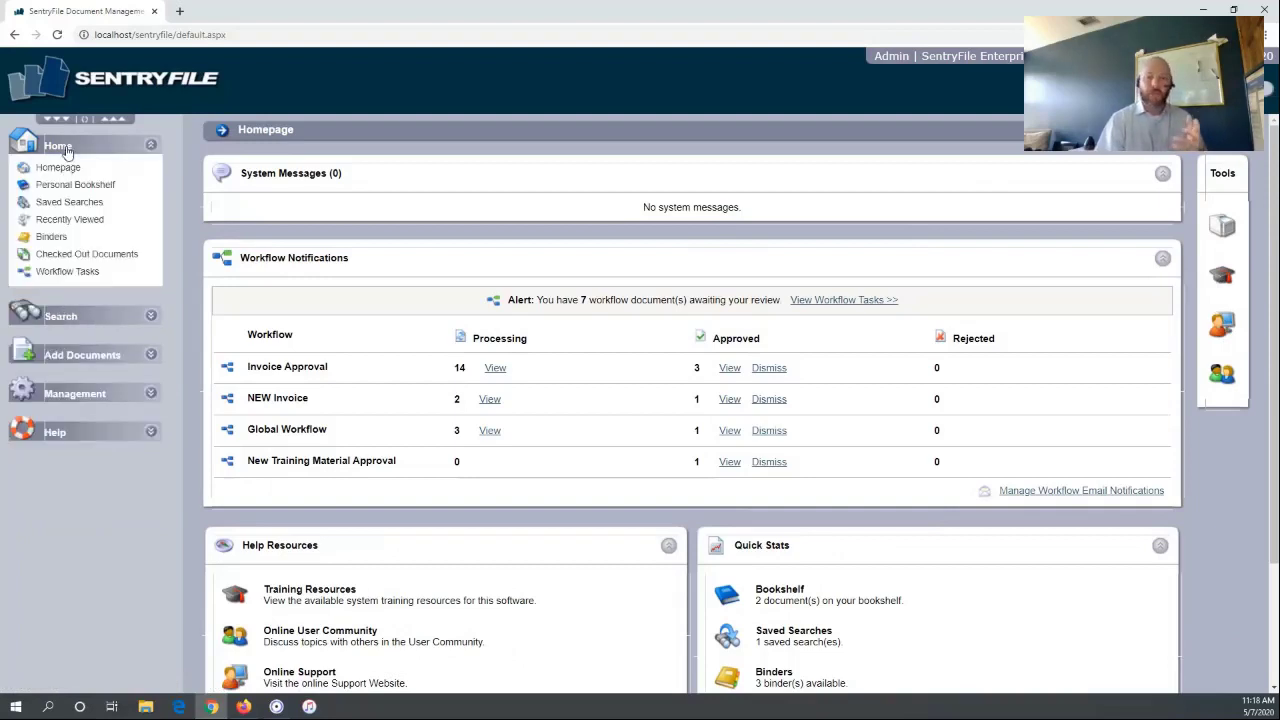
left_click(66, 150)
left_click(66, 150)
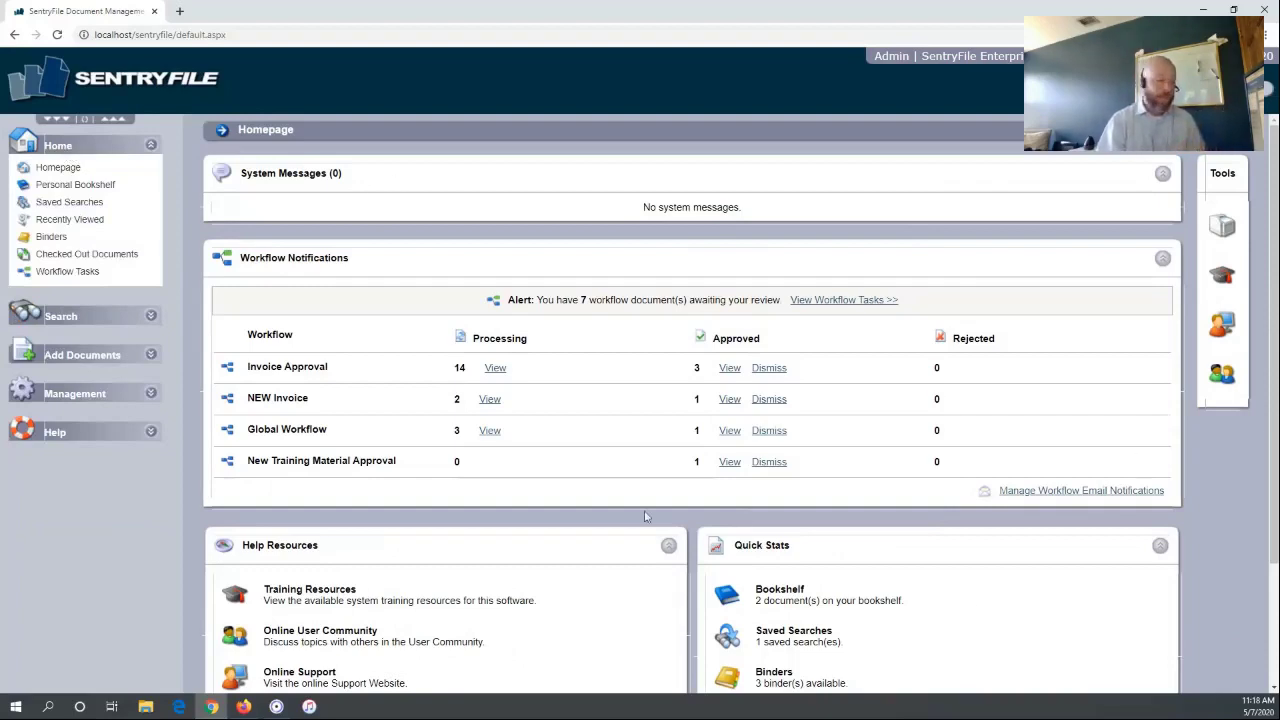
Collapse Help and Home, expand Management, and open the cabinet Rights page
left_click(84, 436)
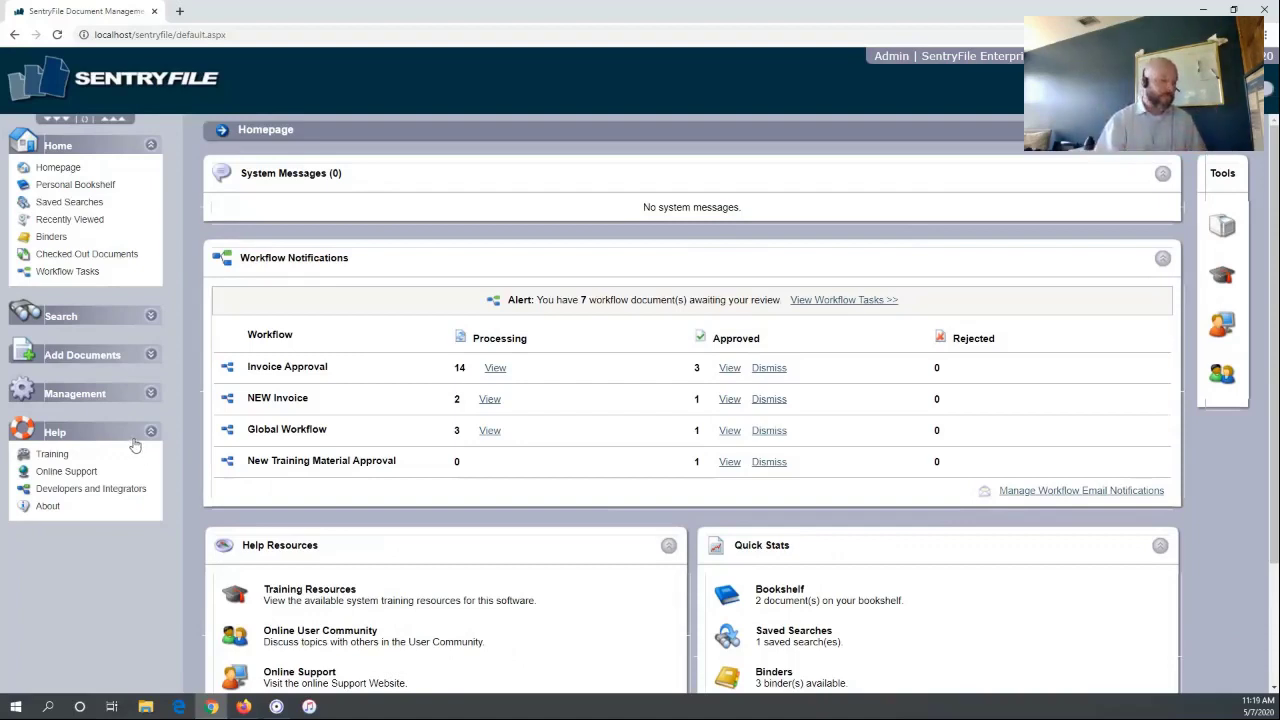
left_click(131, 437)
left_click(104, 148)
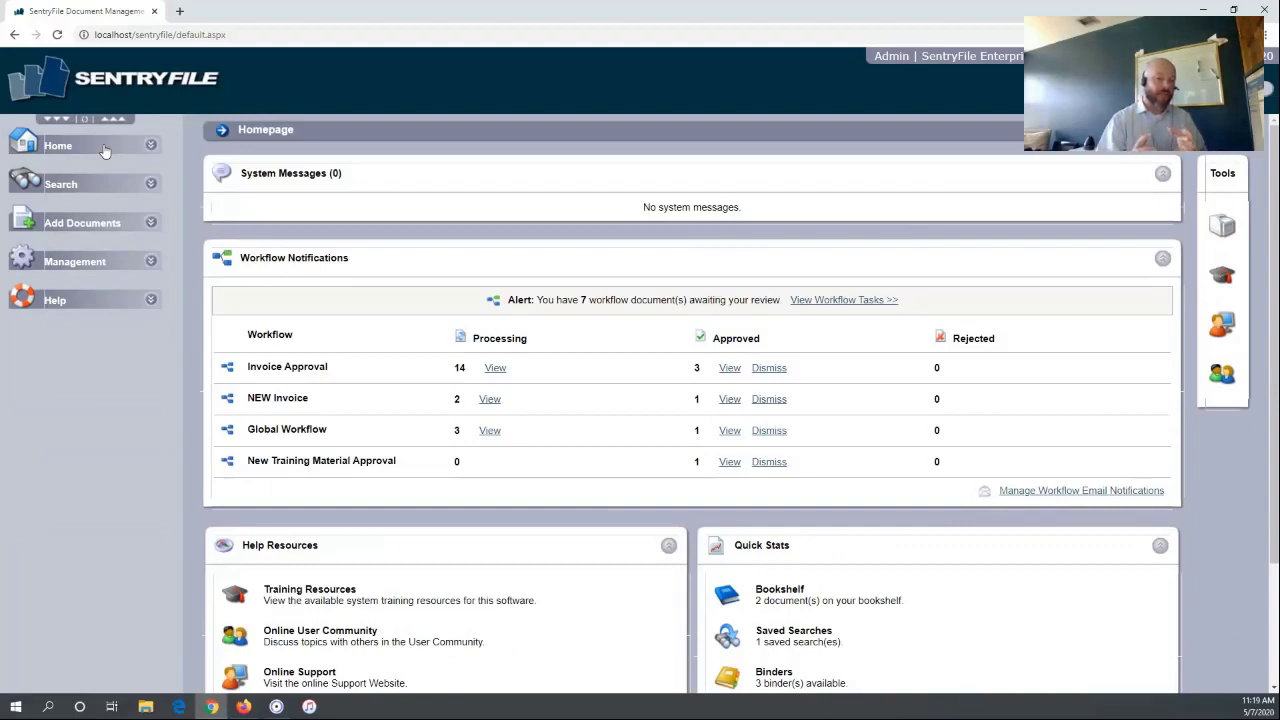
left_click(96, 264)
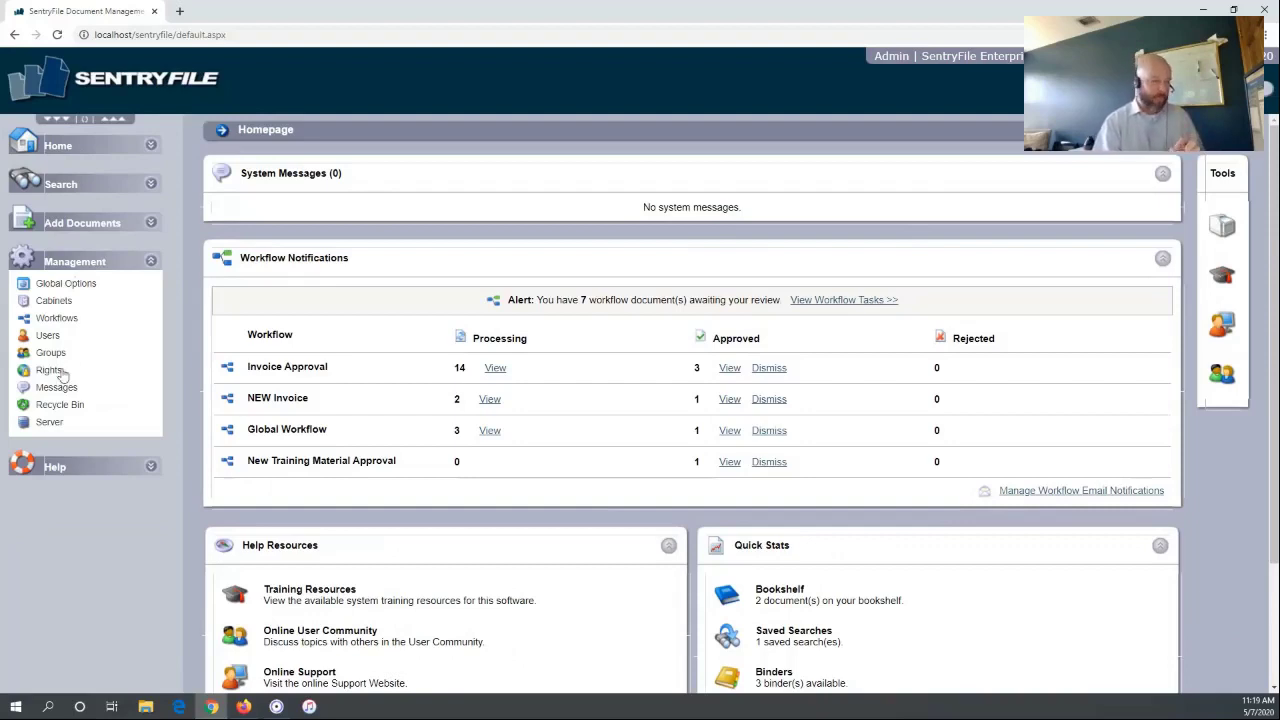
left_click(49, 370)
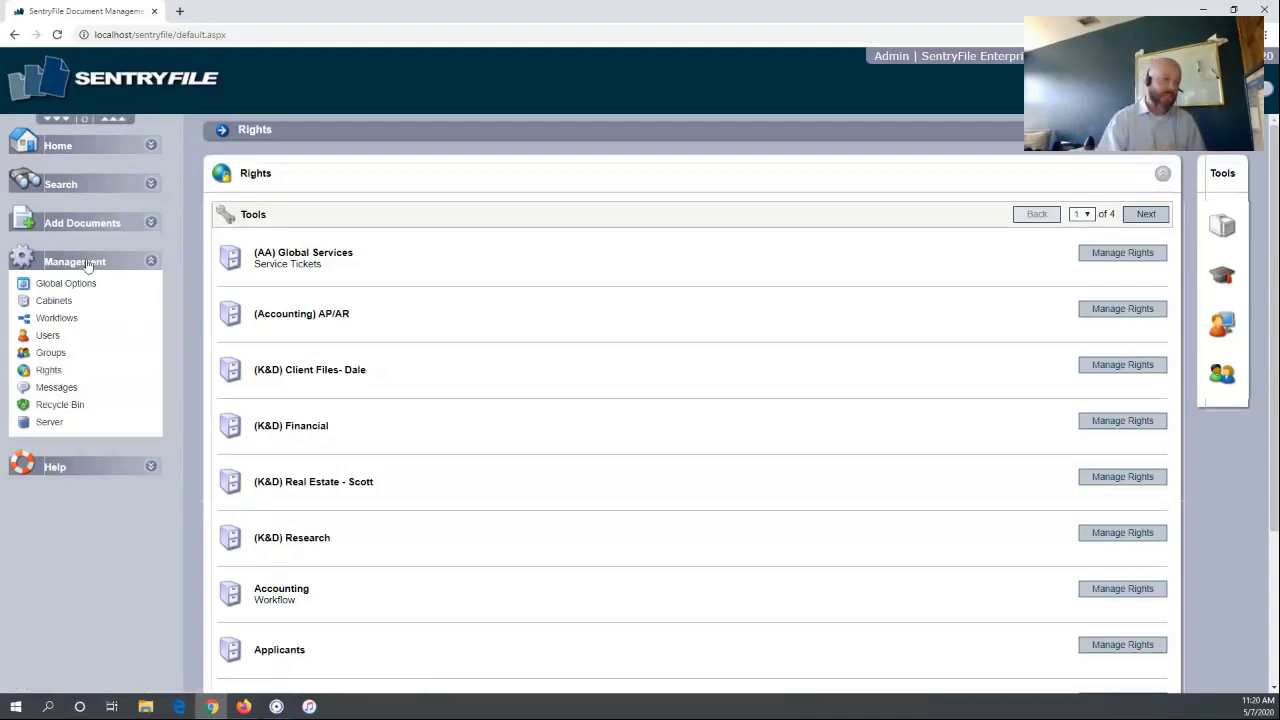
Collapse the Management section, reopen it, then collapse it again
left_click(87, 263)
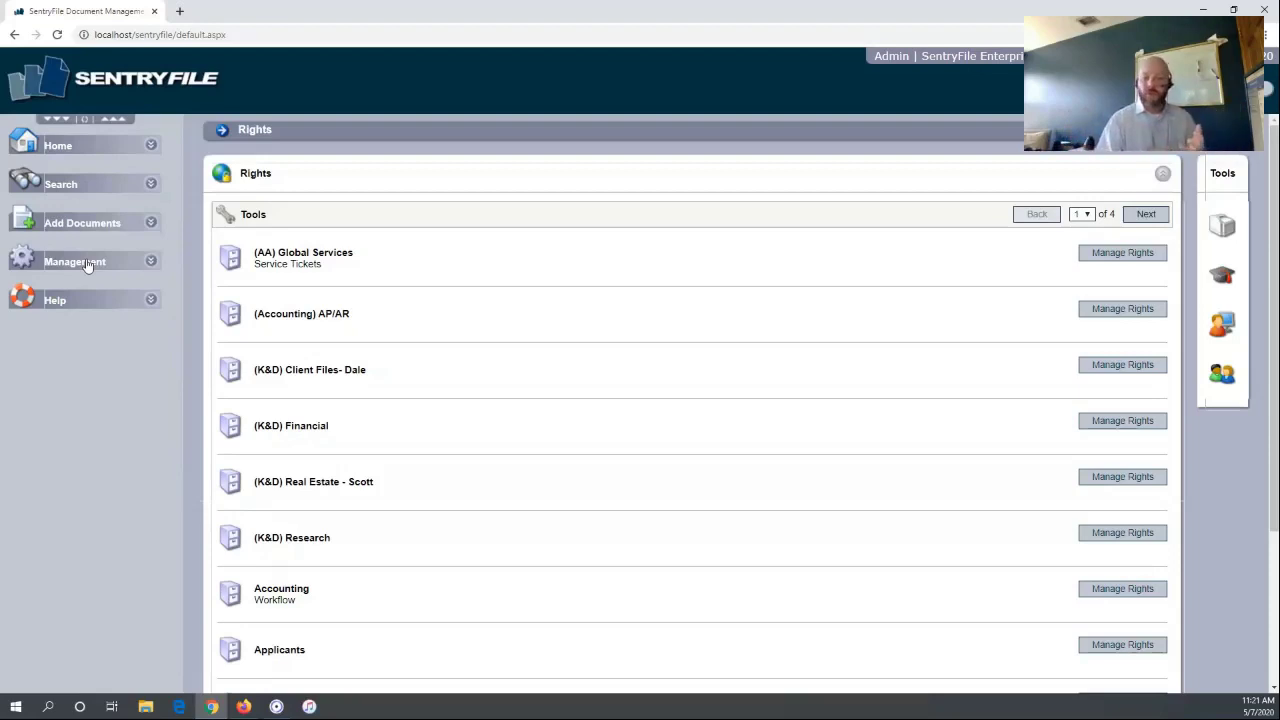
left_click(87, 265)
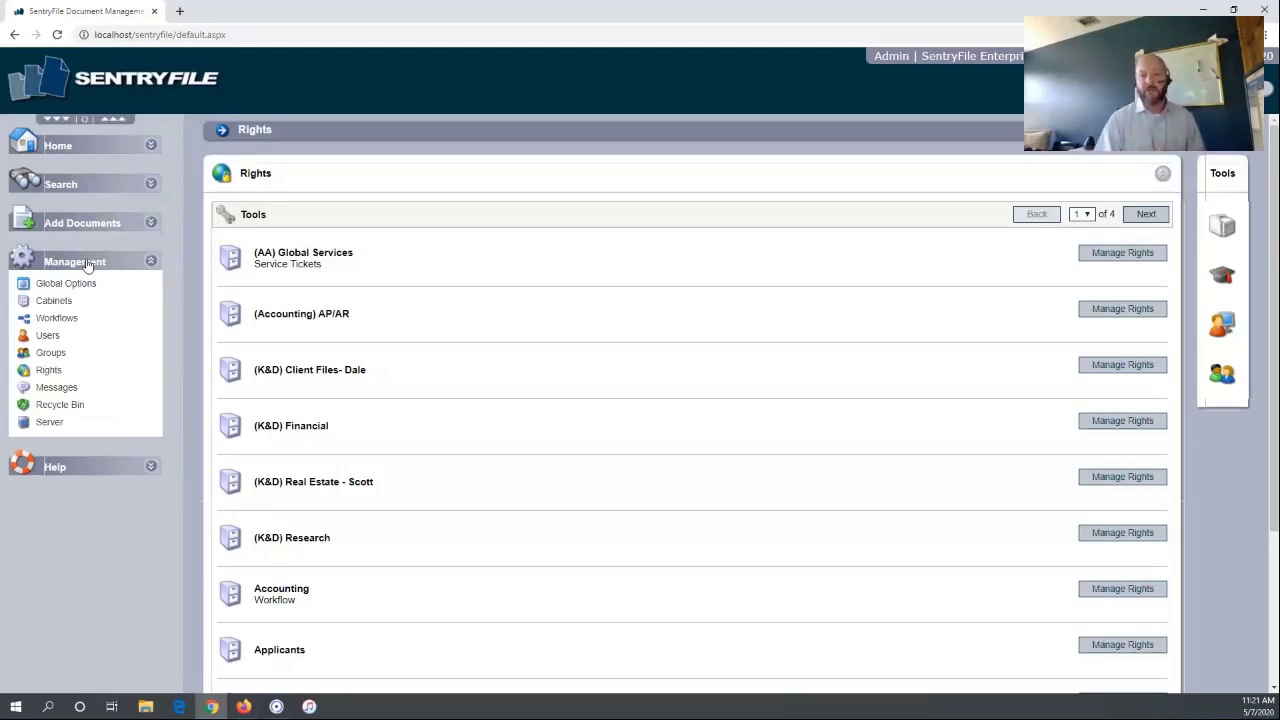
left_click(87, 263)
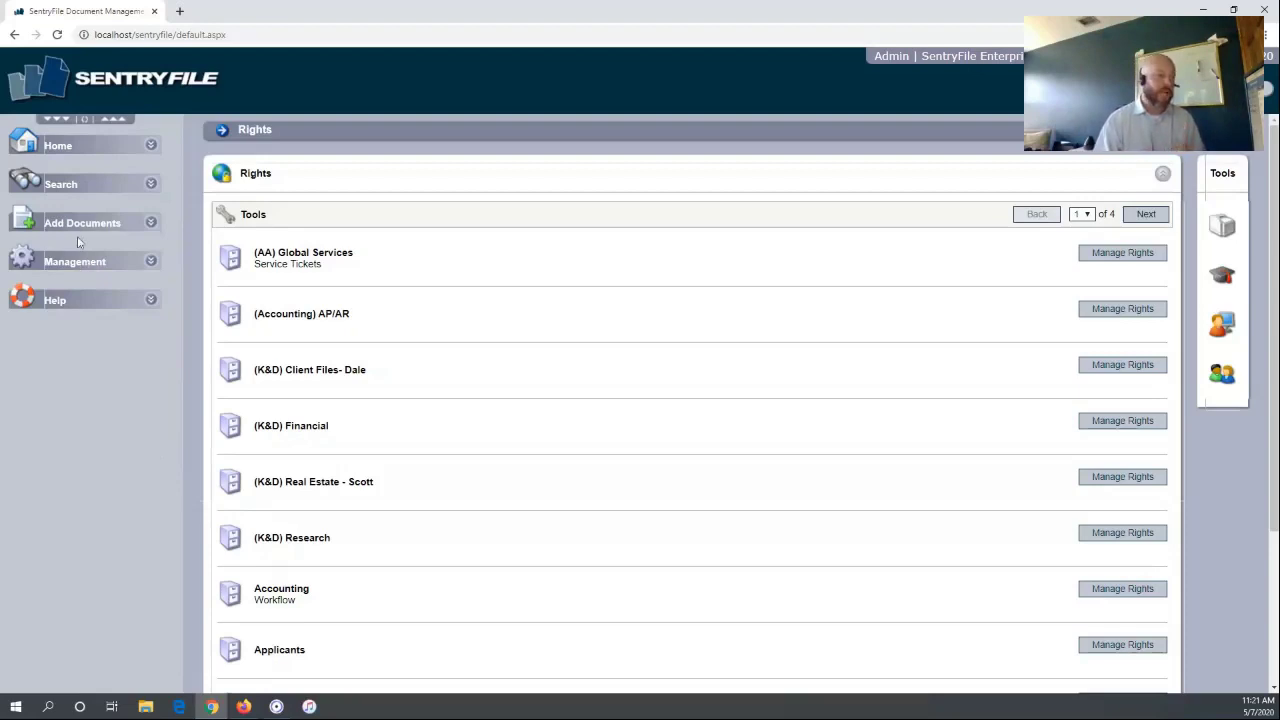
Expand Add Documents in the sidebar, briefly expanding and collapsing Search
left_click(69, 228)
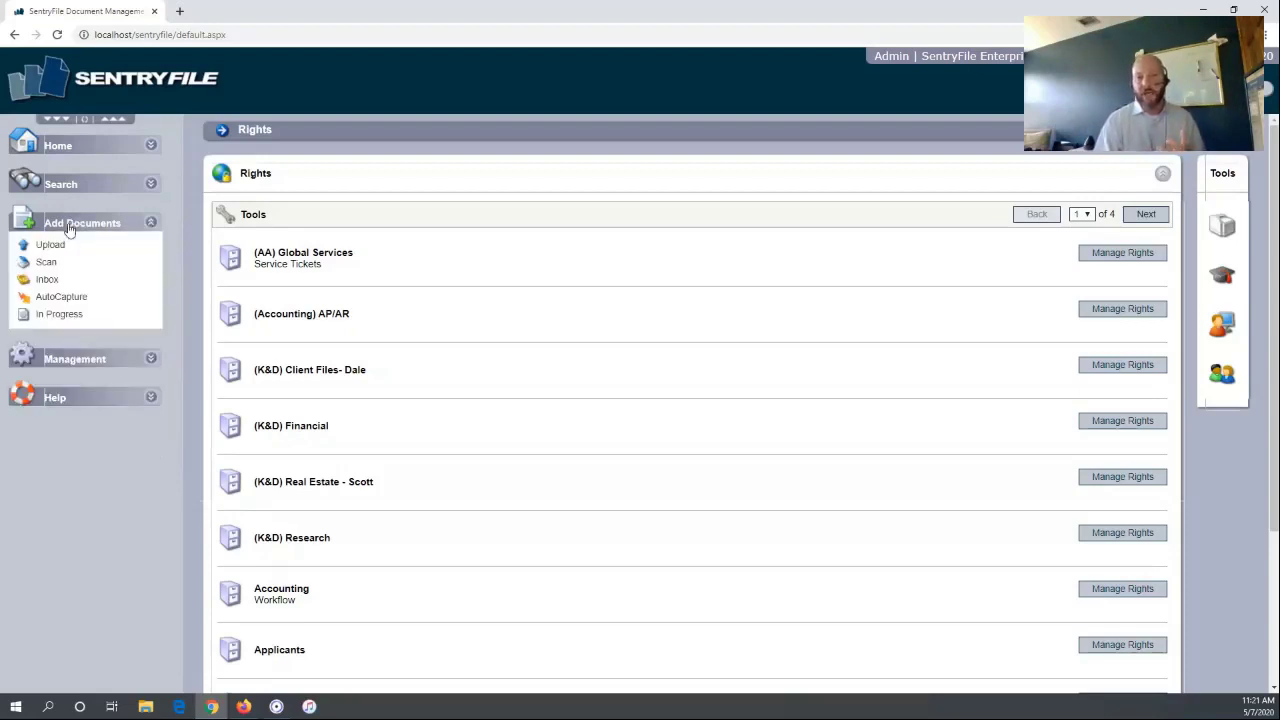
left_click(78, 187)
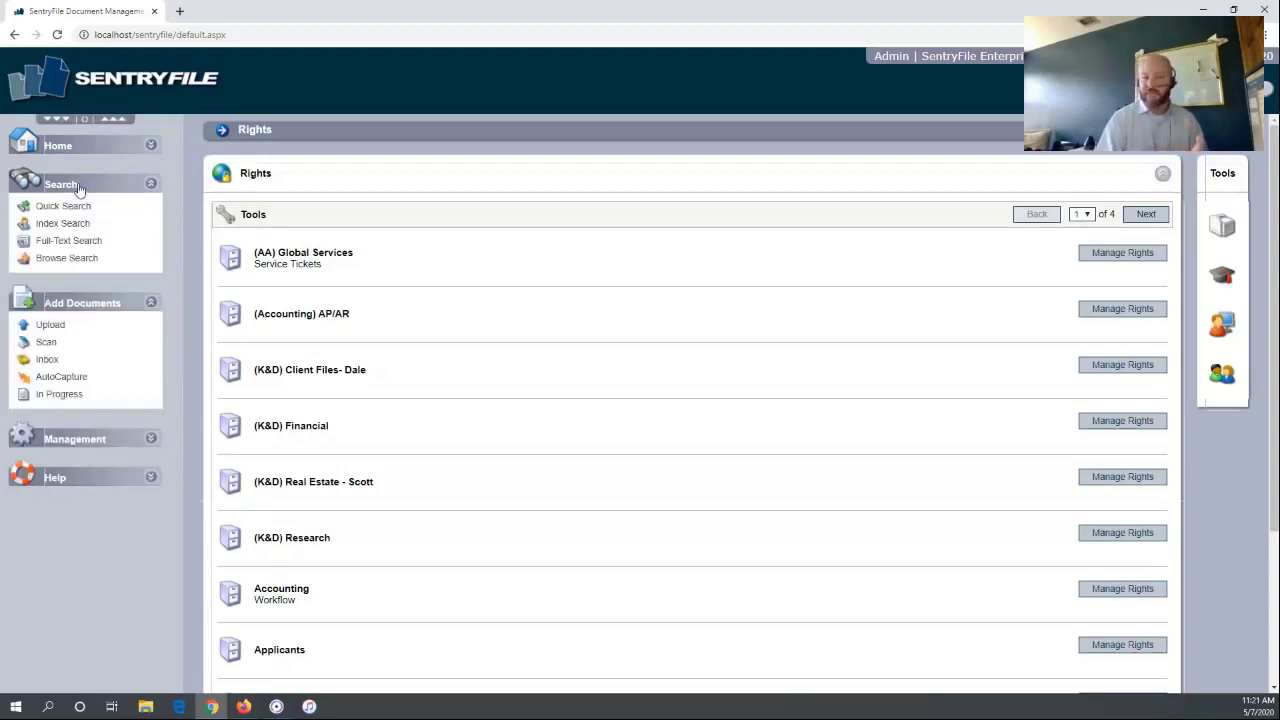
left_click(78, 186)
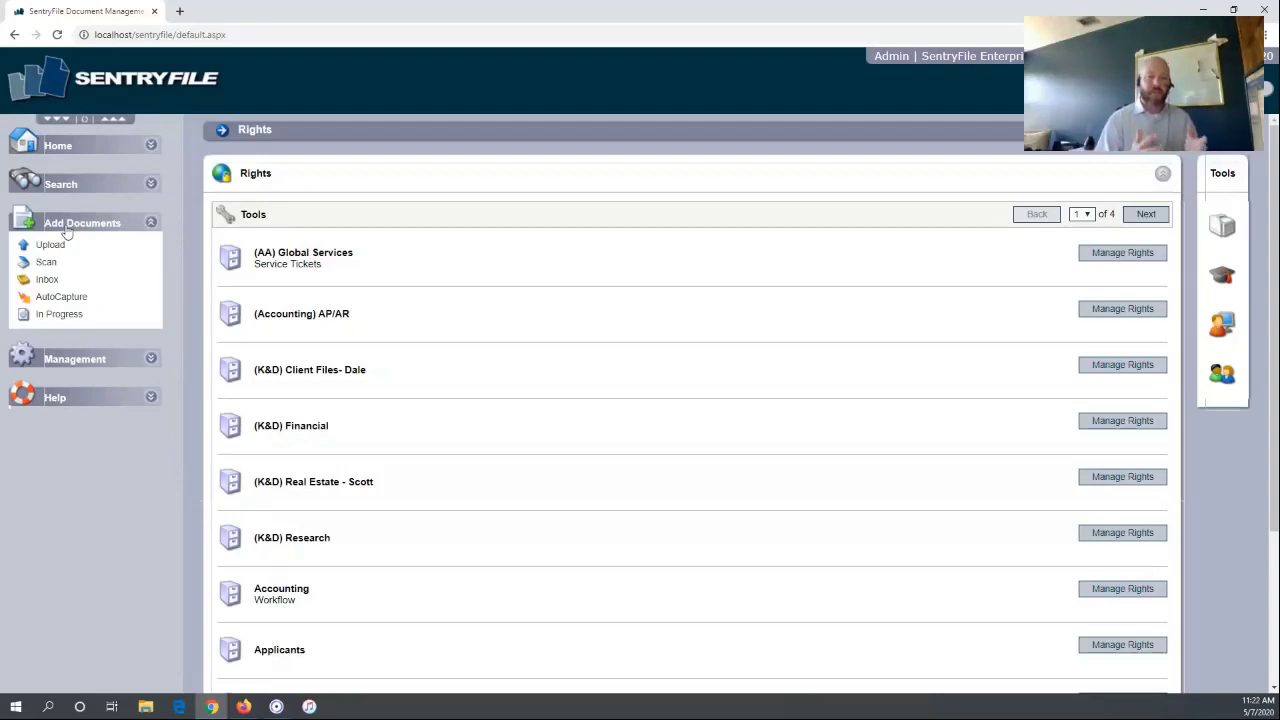
Try the Upload form's file picker without choosing a file, then go to the Scan page
left_click(51, 246)
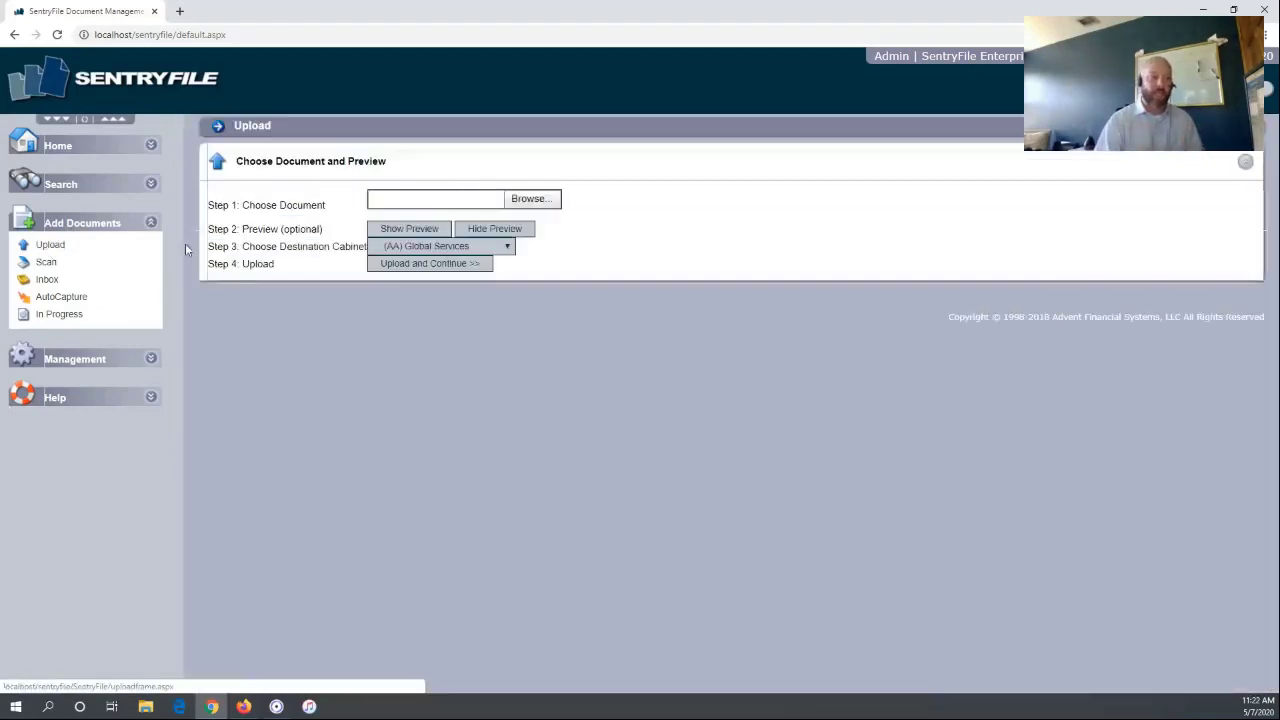
left_click(555, 199)
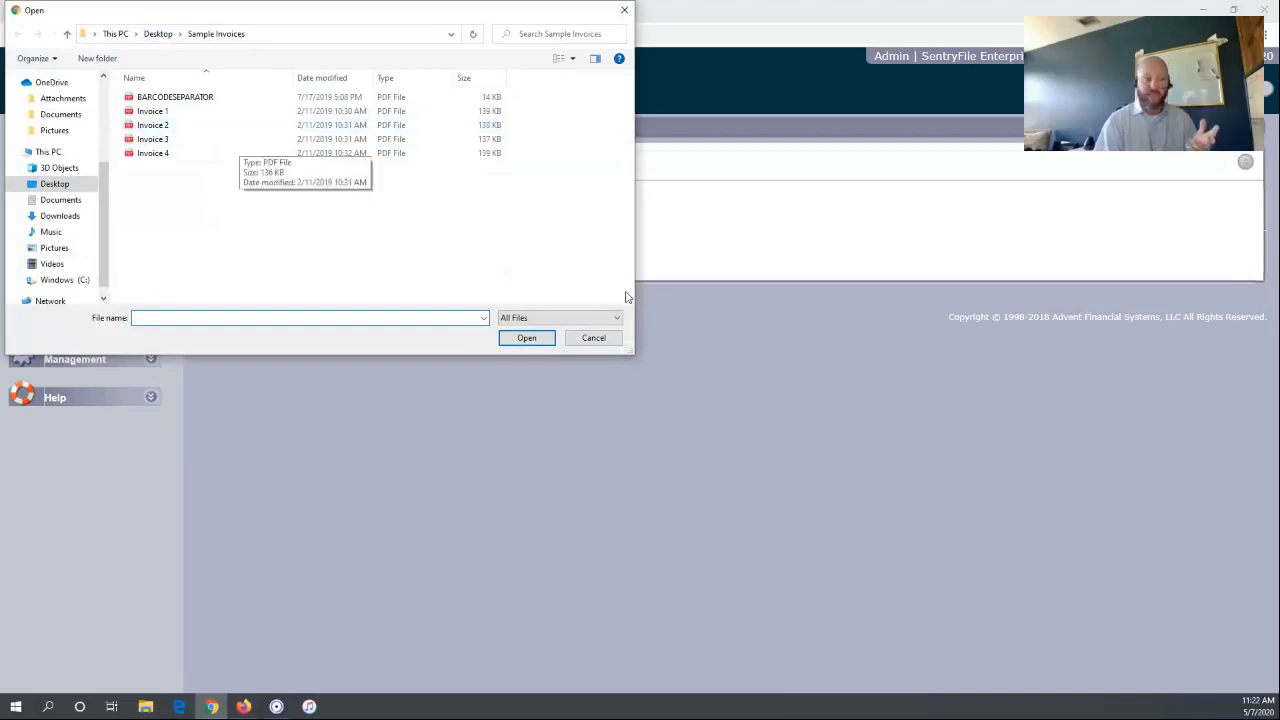
left_click(593, 337)
left_click(46, 264)
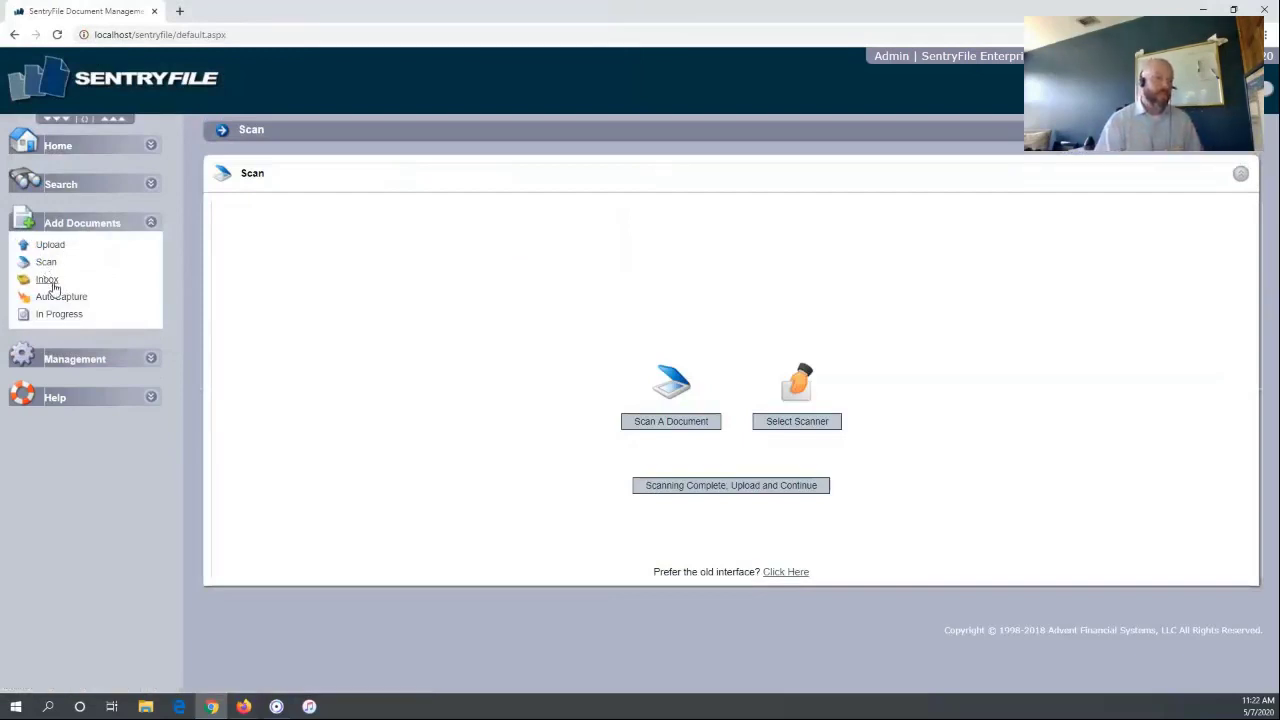
Go to the Inbox of unfiled documents under Add Documents
left_click(50, 283)
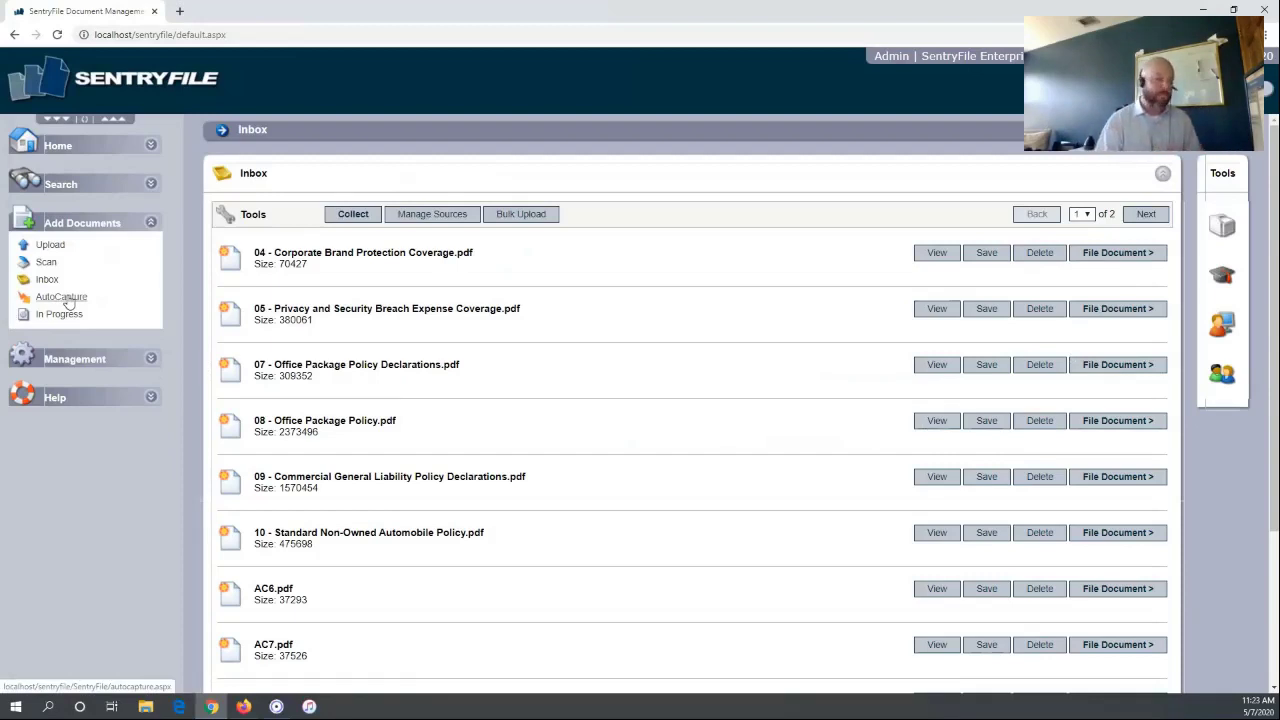
Return to the Upload page under Add Documents
left_click(54, 249)
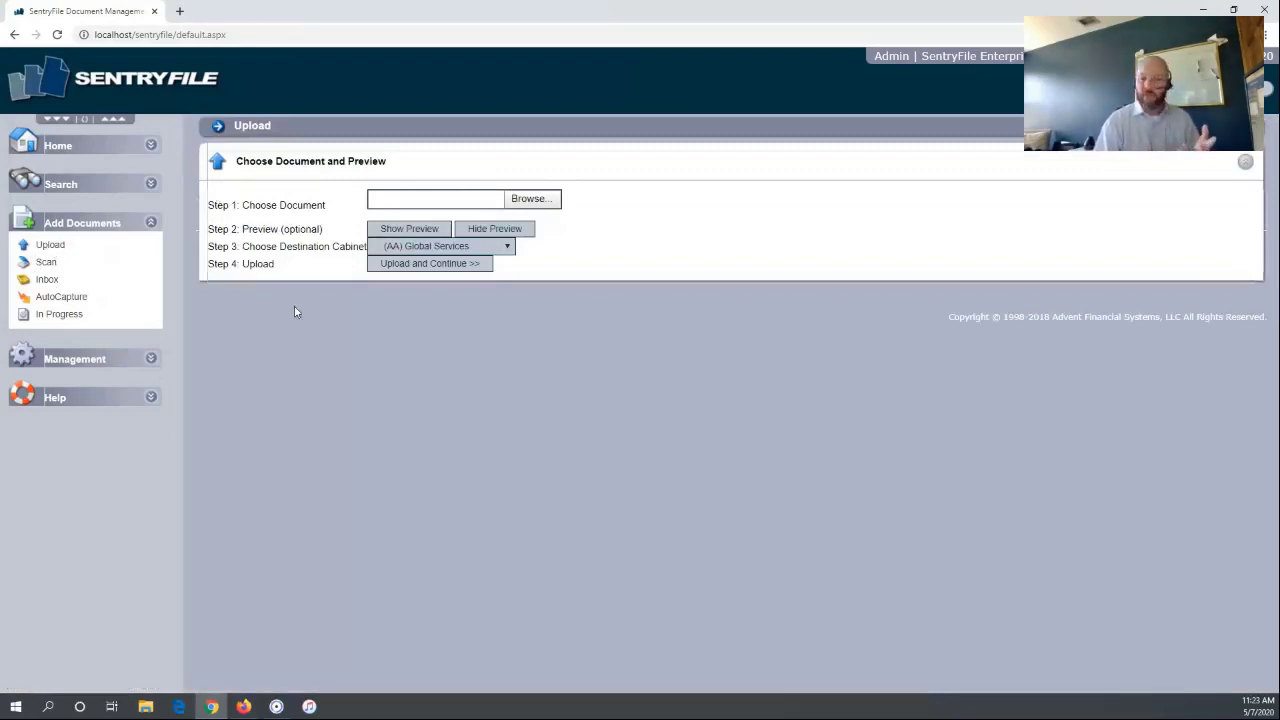
Choose Invoice 1.pdf from disk for upload and show its preview
left_click(550, 201)
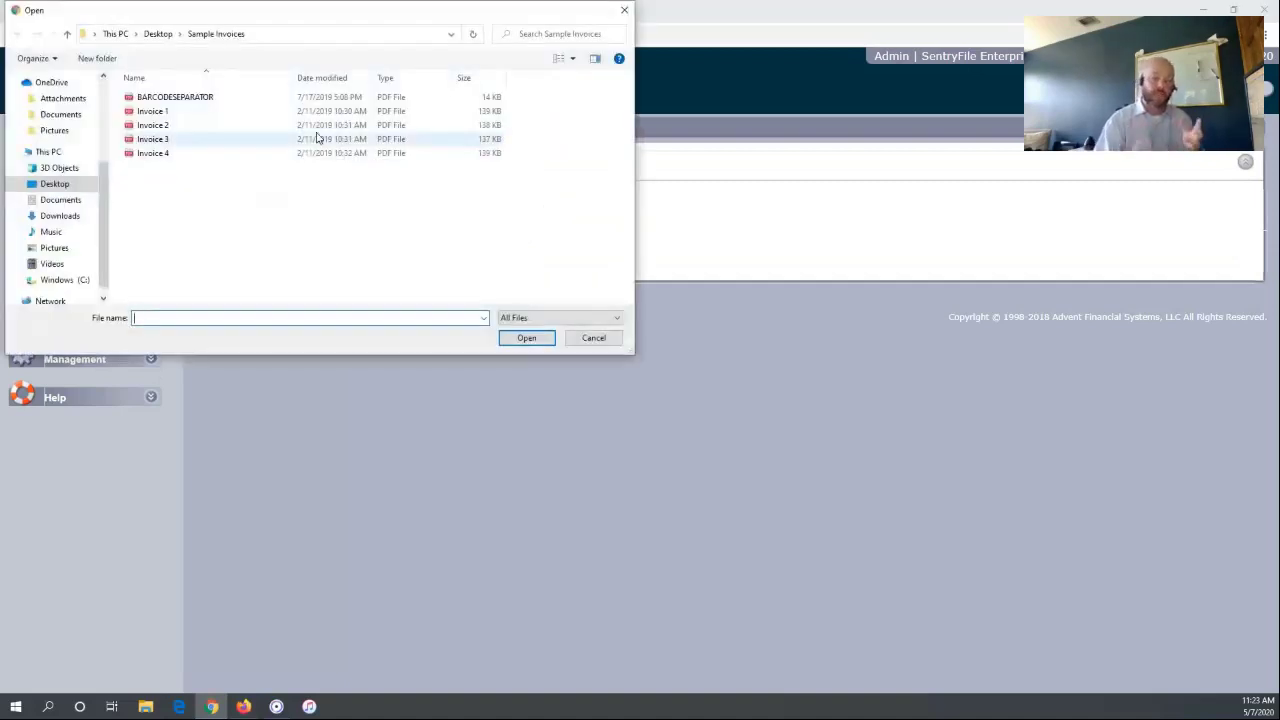
double_click(158, 115)
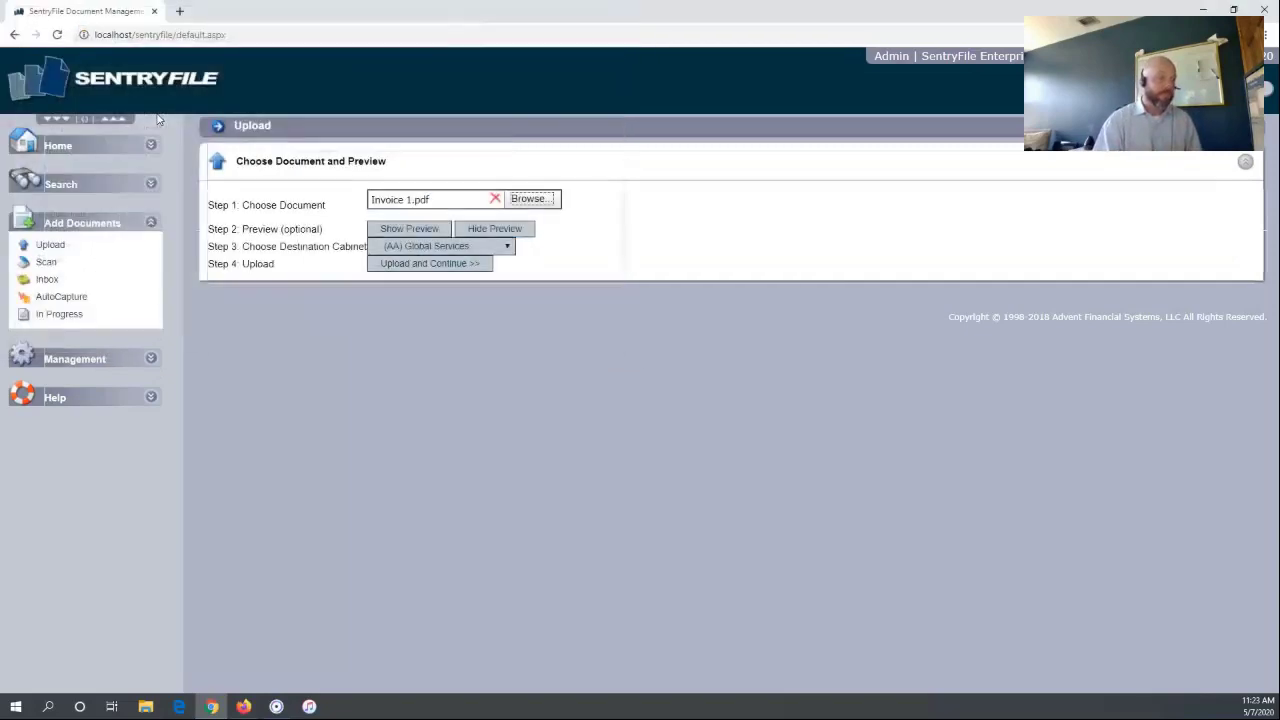
left_click(425, 263)
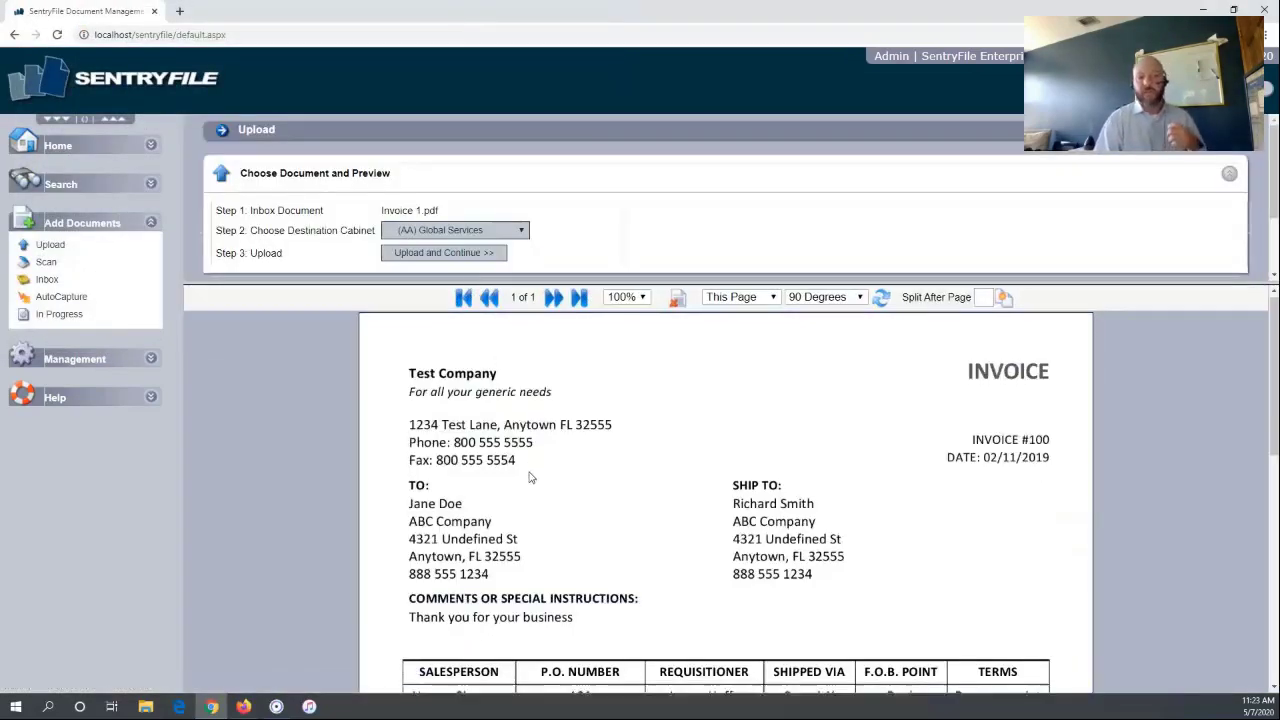
scroll(529, 474, "down", 3)
scroll(525, 477, "down", 2)
scroll(535, 400, "up", 6)
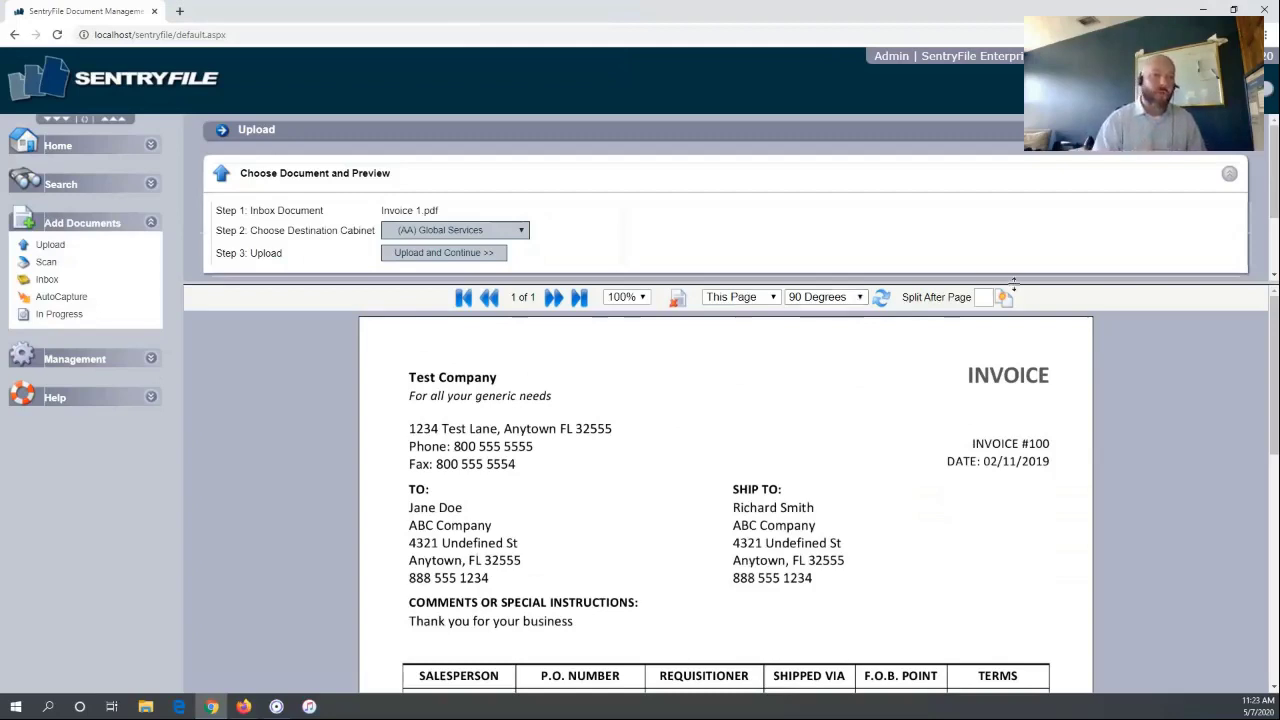
left_click(984, 297)
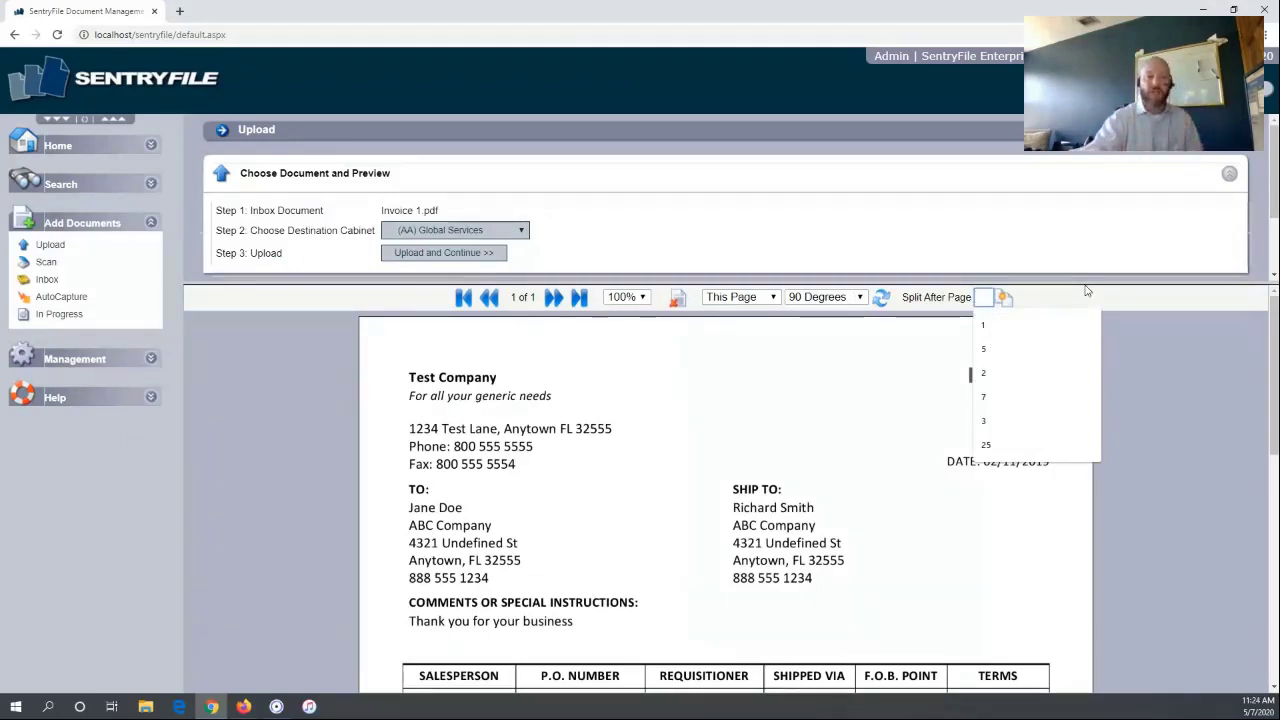
type("50")
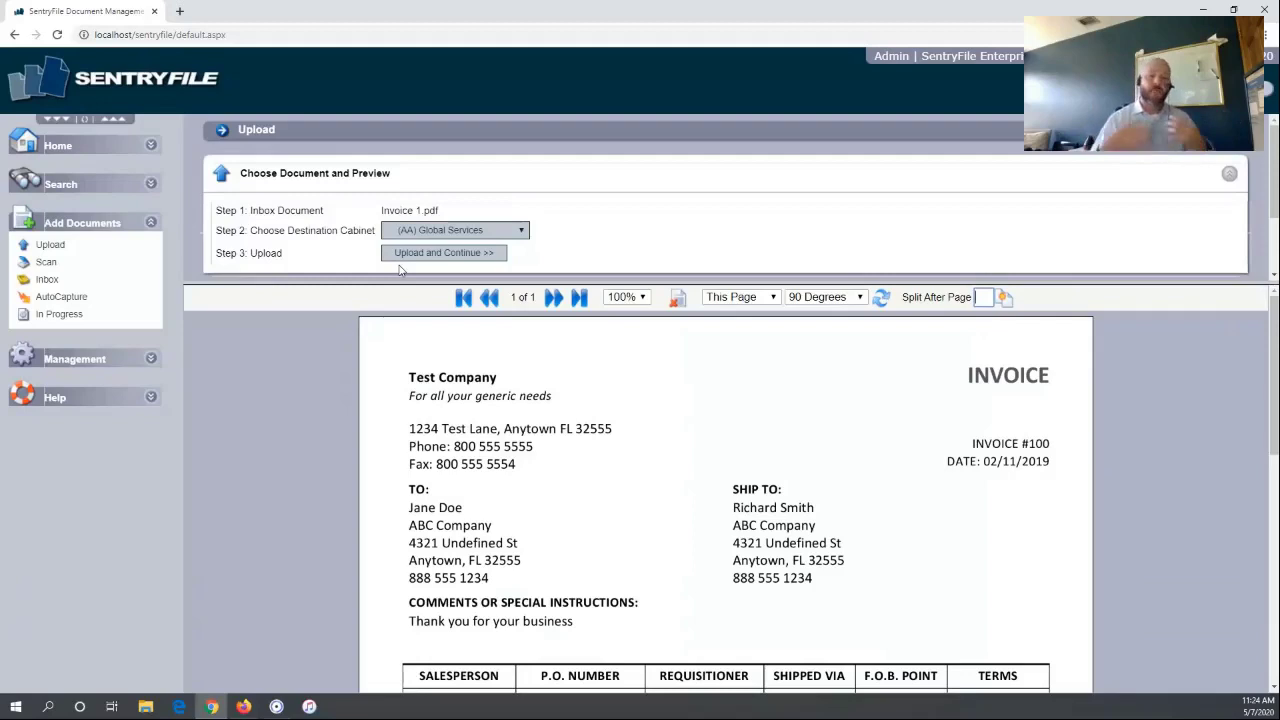
Set the destination cabinet to (Accounting) AP/AR and upload the invoice
left_click(473, 231)
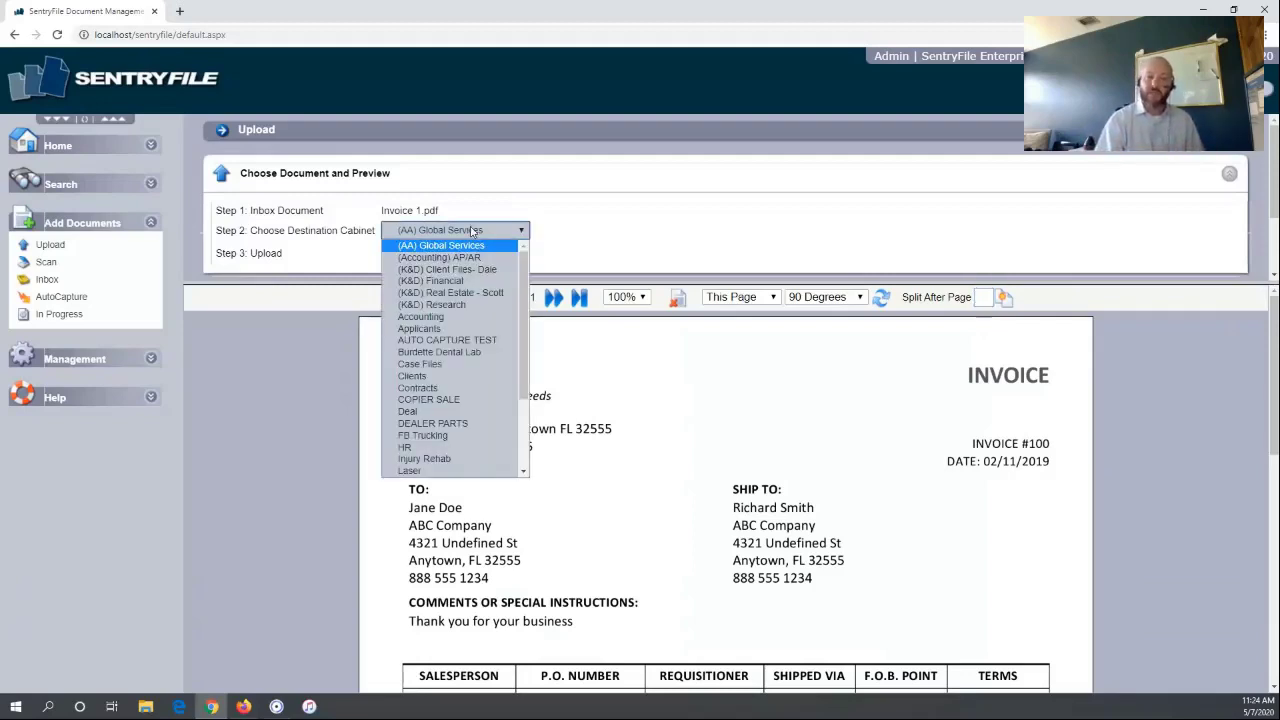
left_click(427, 259)
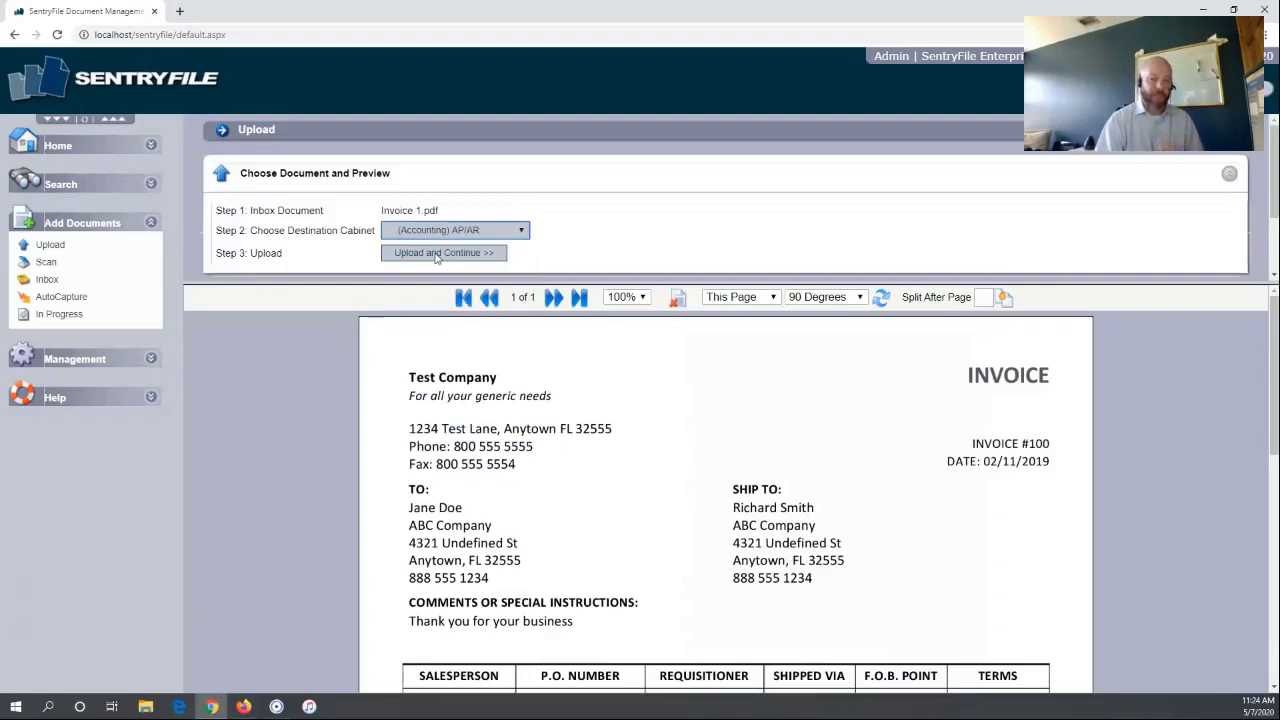
left_click(436, 257)
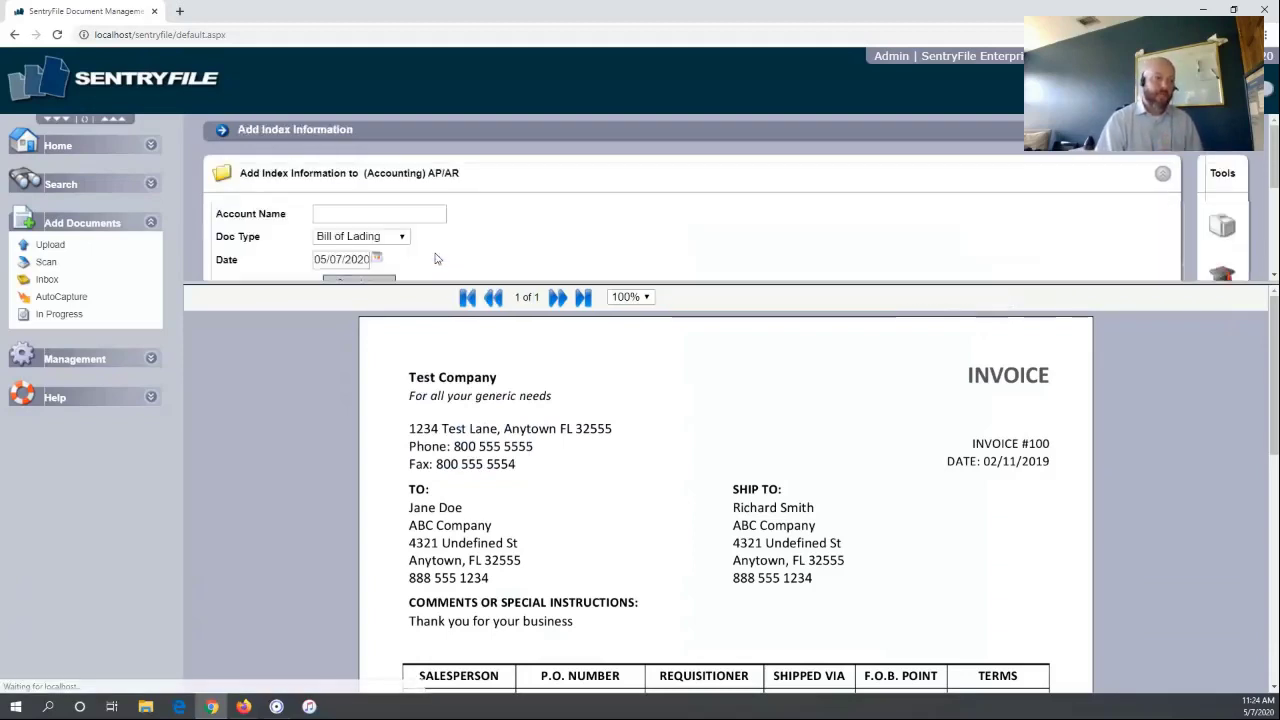
Capture 'Test Company' from the invoice into Account Name, fix its last letter, and open Doc Type
left_click_drag(430, 289, 421, 385)
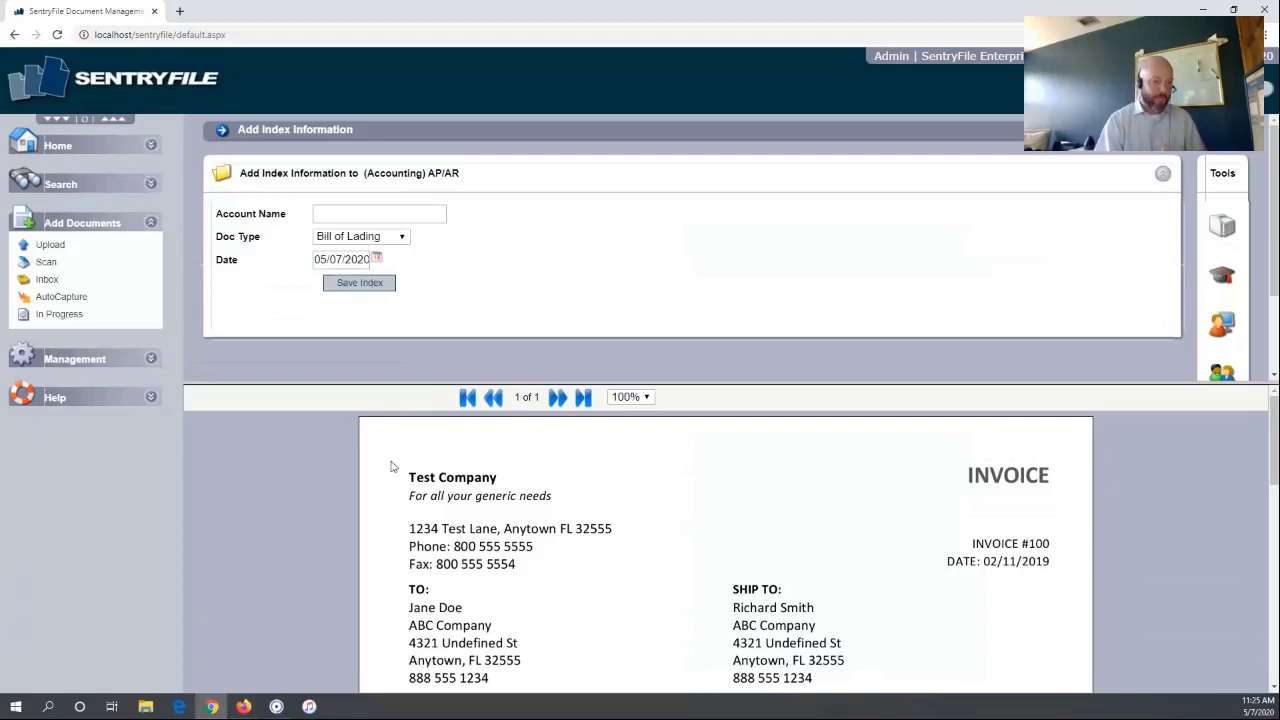
left_click_drag(393, 458, 554, 494)
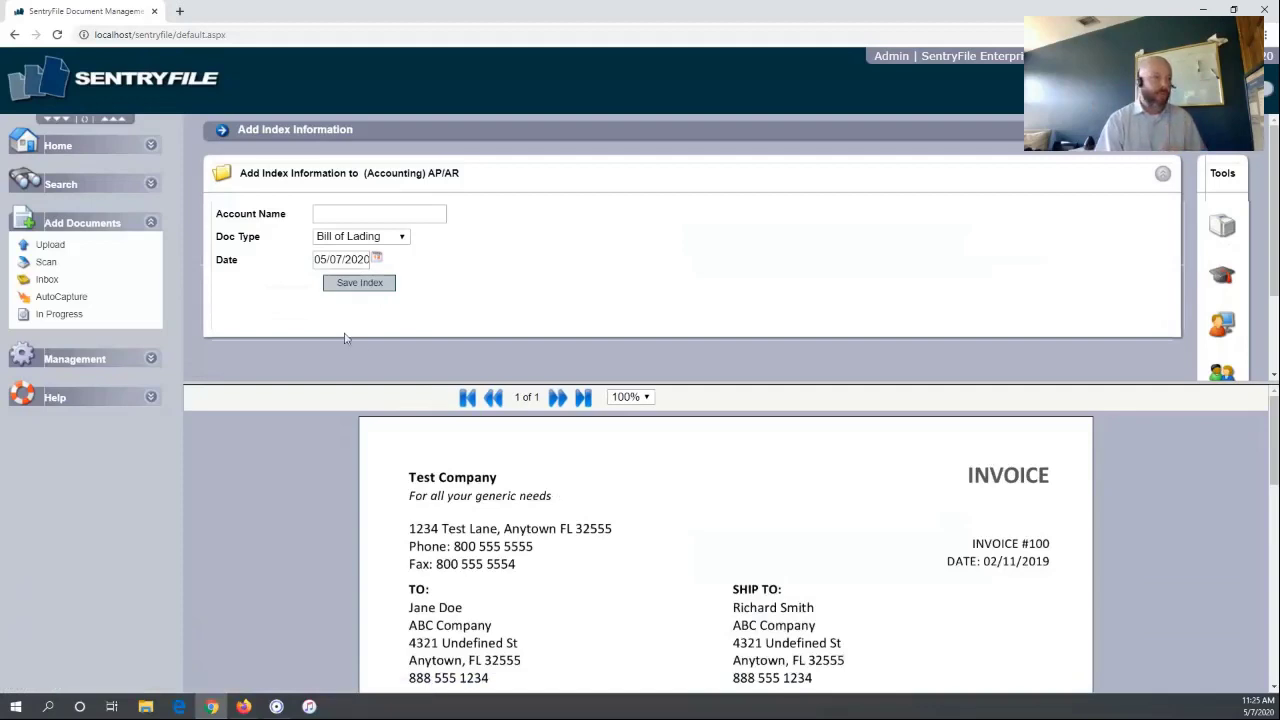
left_click(329, 215)
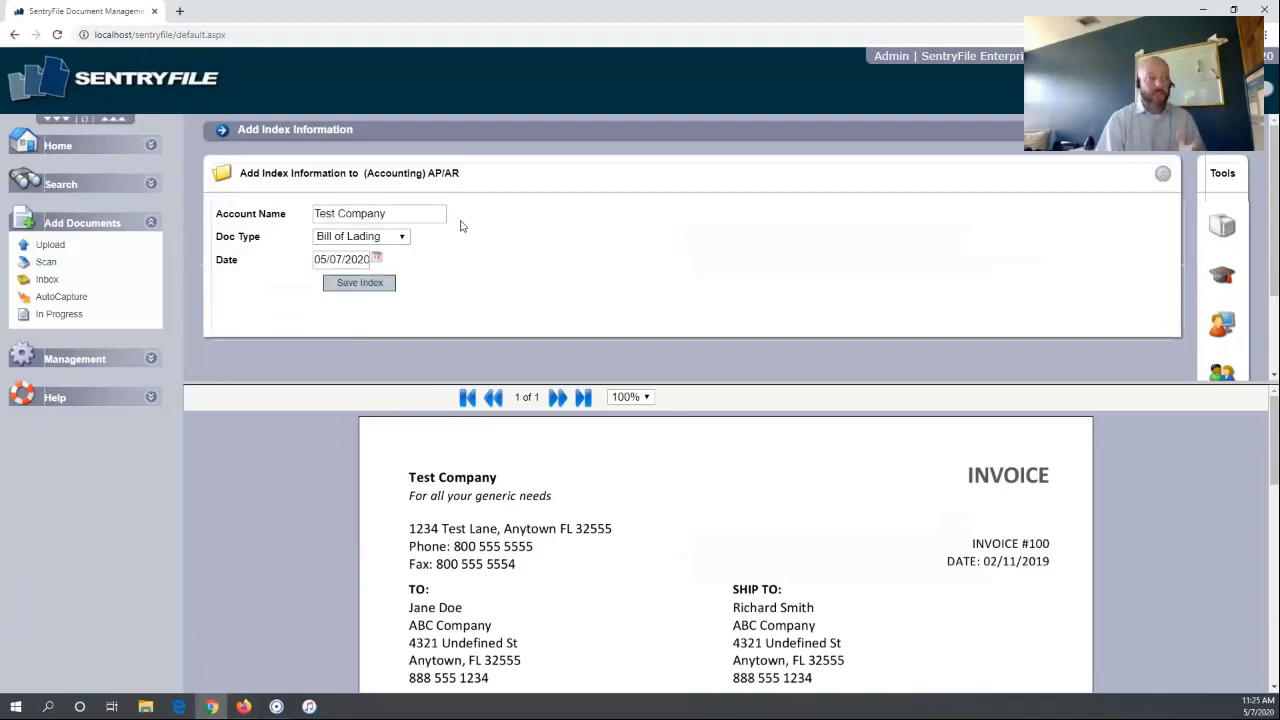
left_click(406, 215)
key("BackSpace")
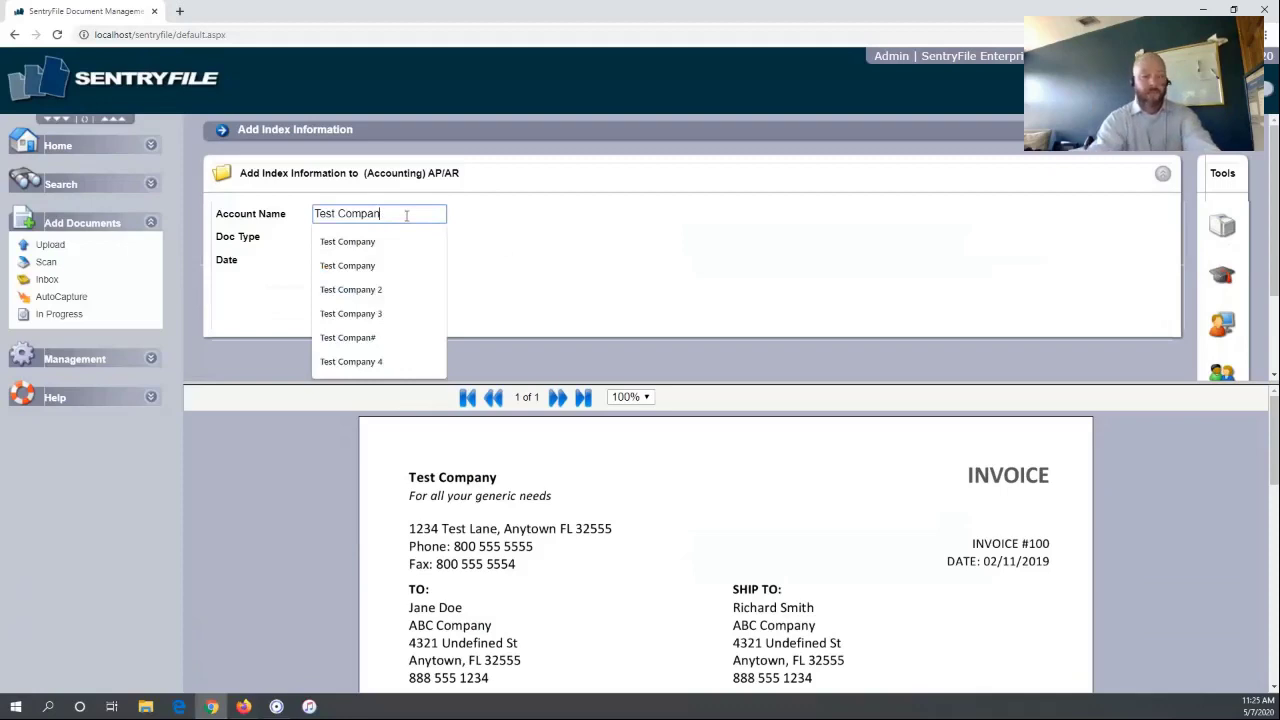
type("y")
left_click(500, 240)
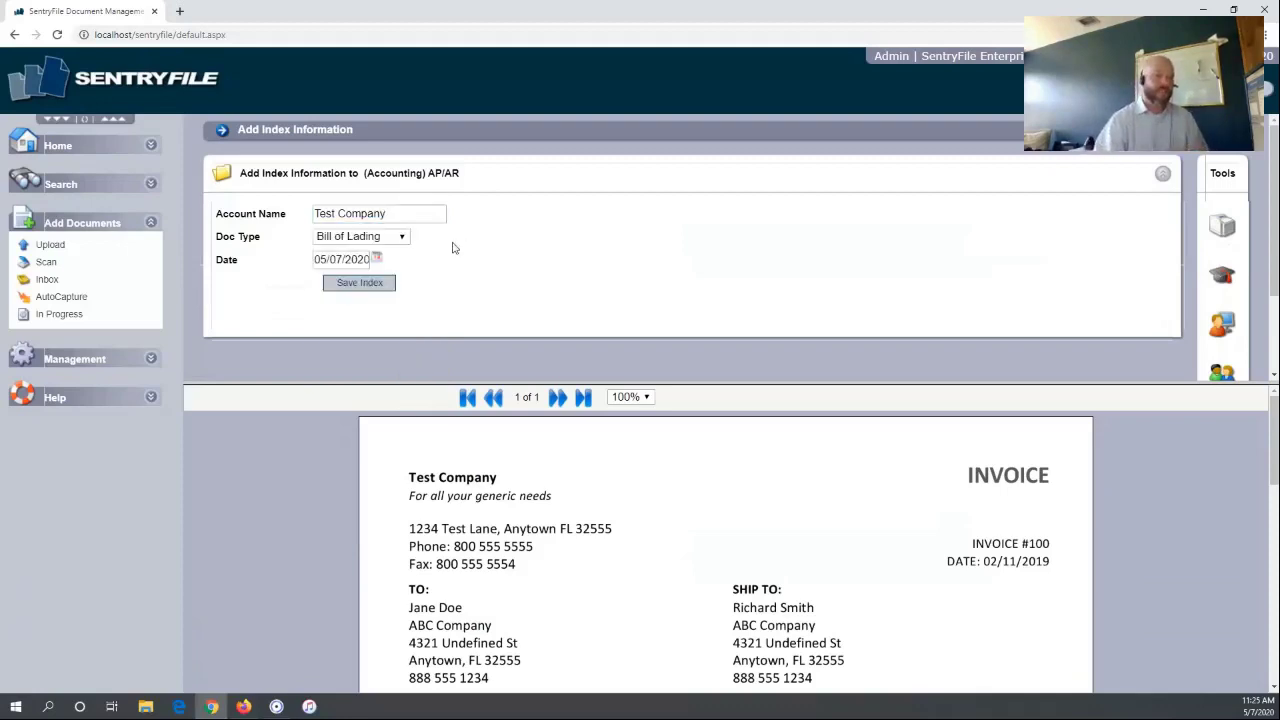
left_click(408, 242)
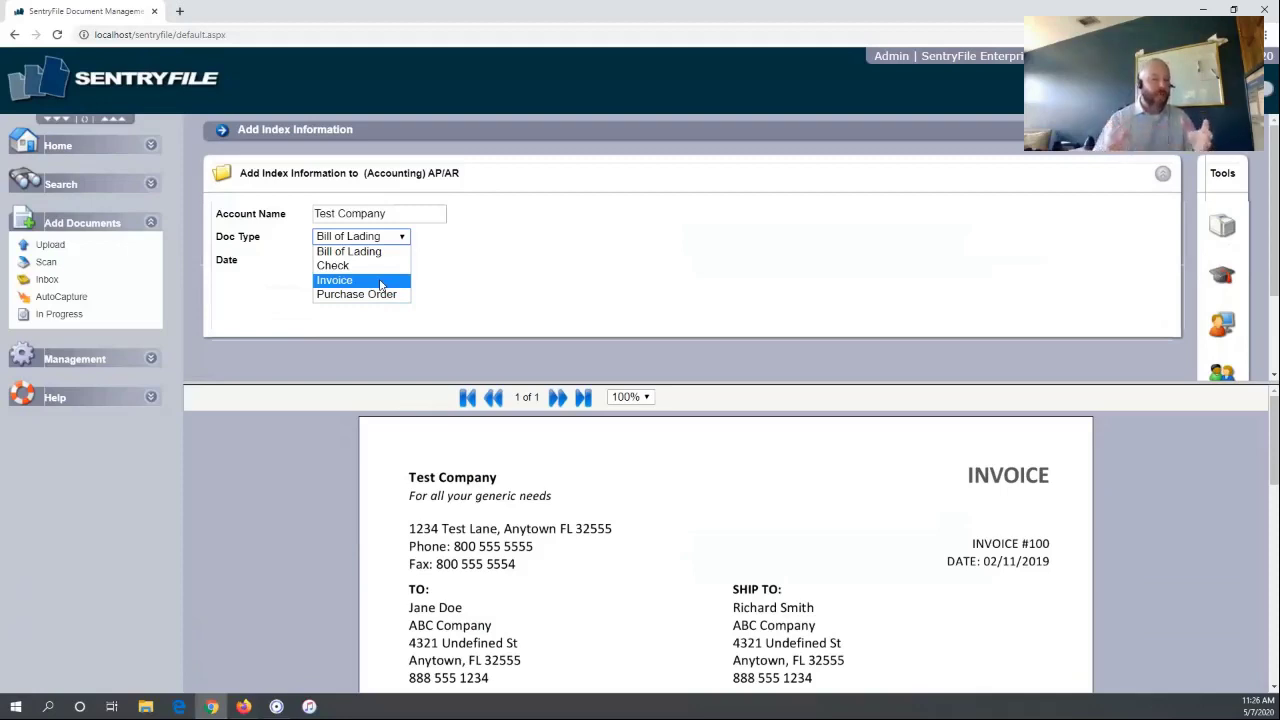
Set Doc Type to Invoice and the date to May 31, 2020, then save the index
left_click(381, 284)
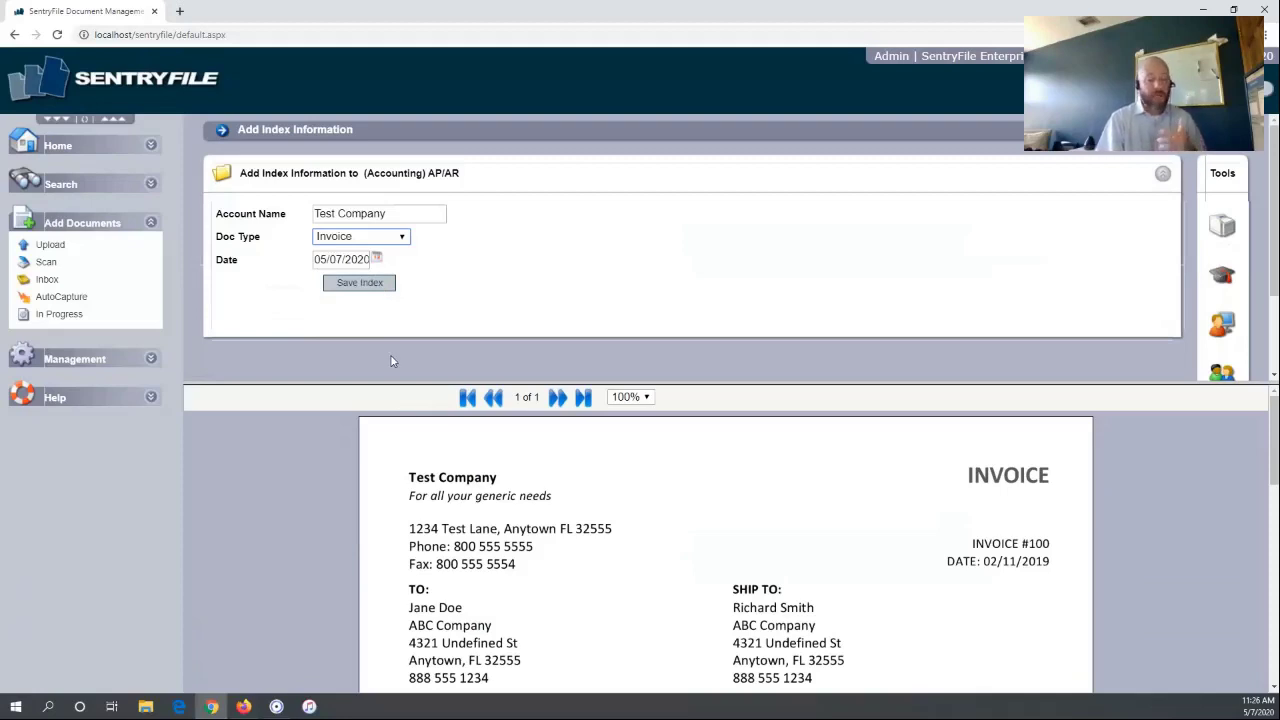
left_click(378, 258)
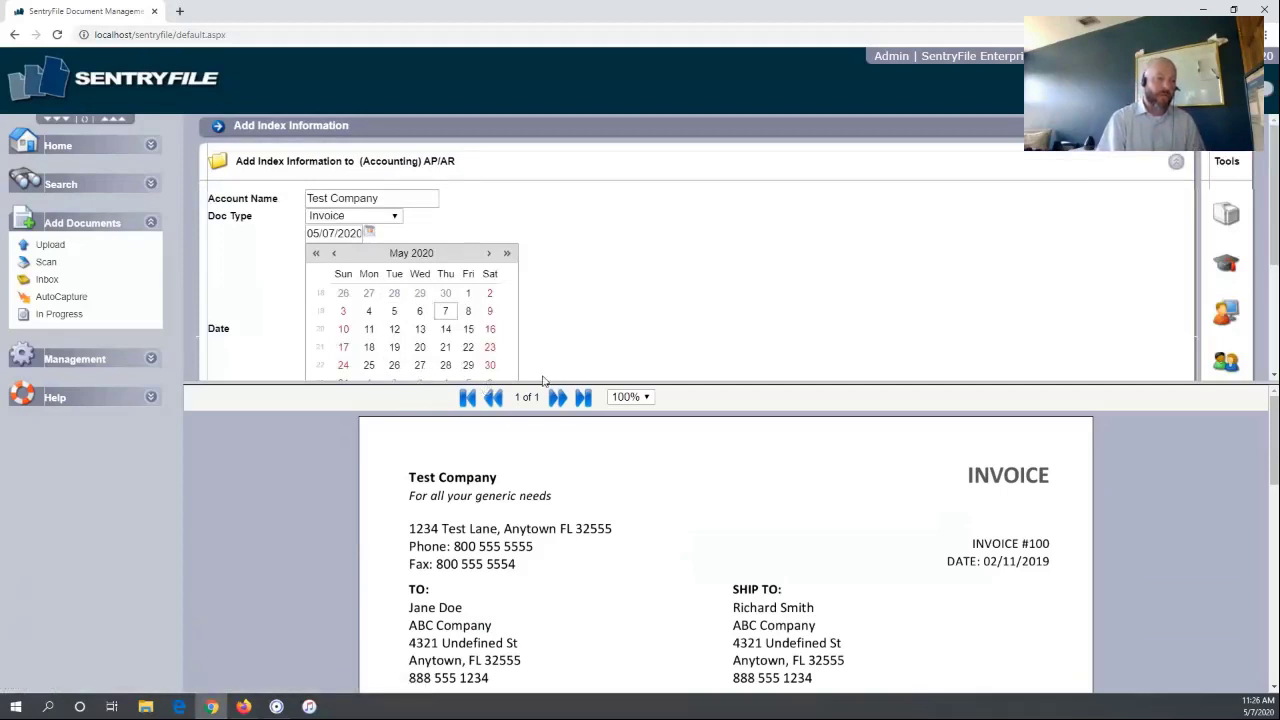
left_click_drag(635, 384, 676, 452)
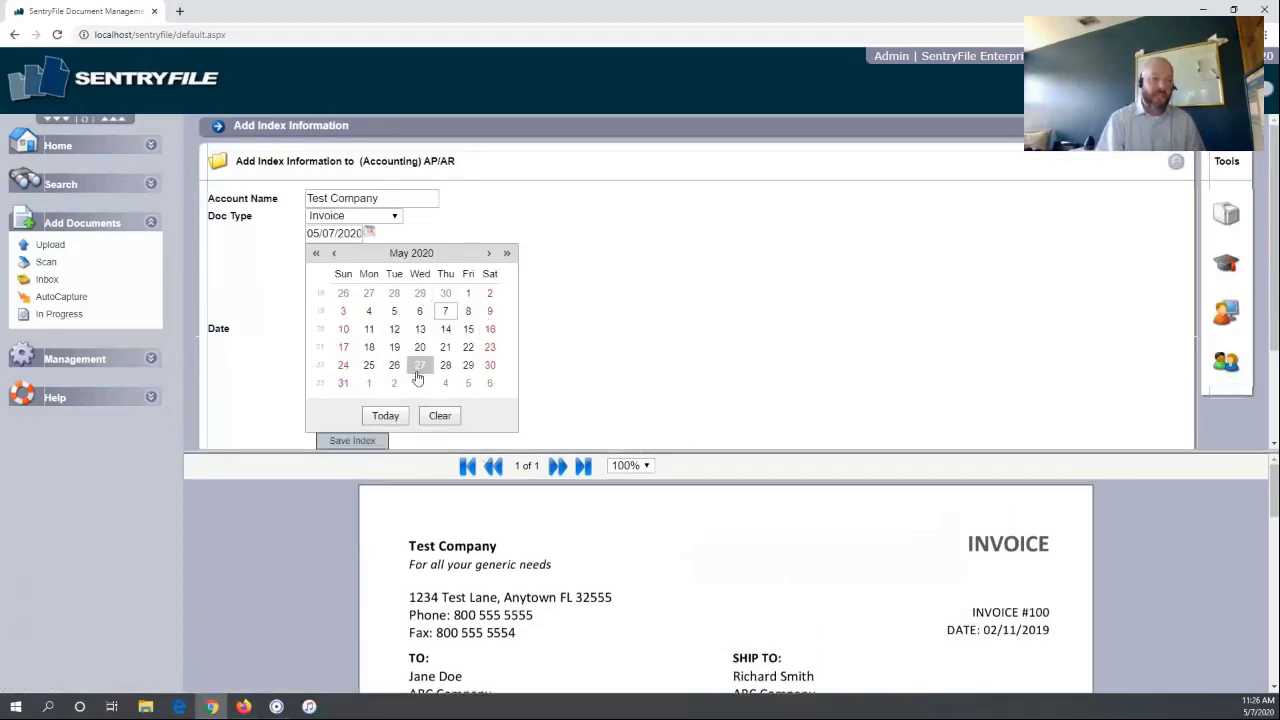
left_click(345, 386)
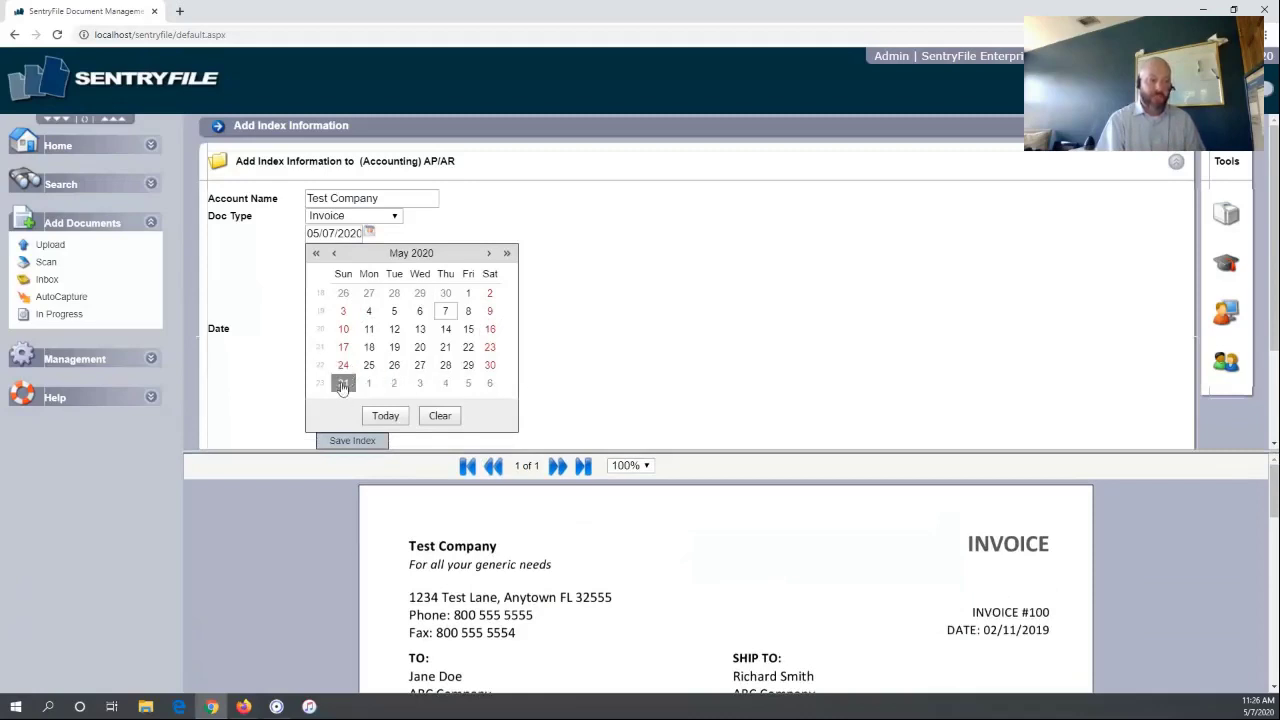
left_click_drag(644, 449, 662, 492)
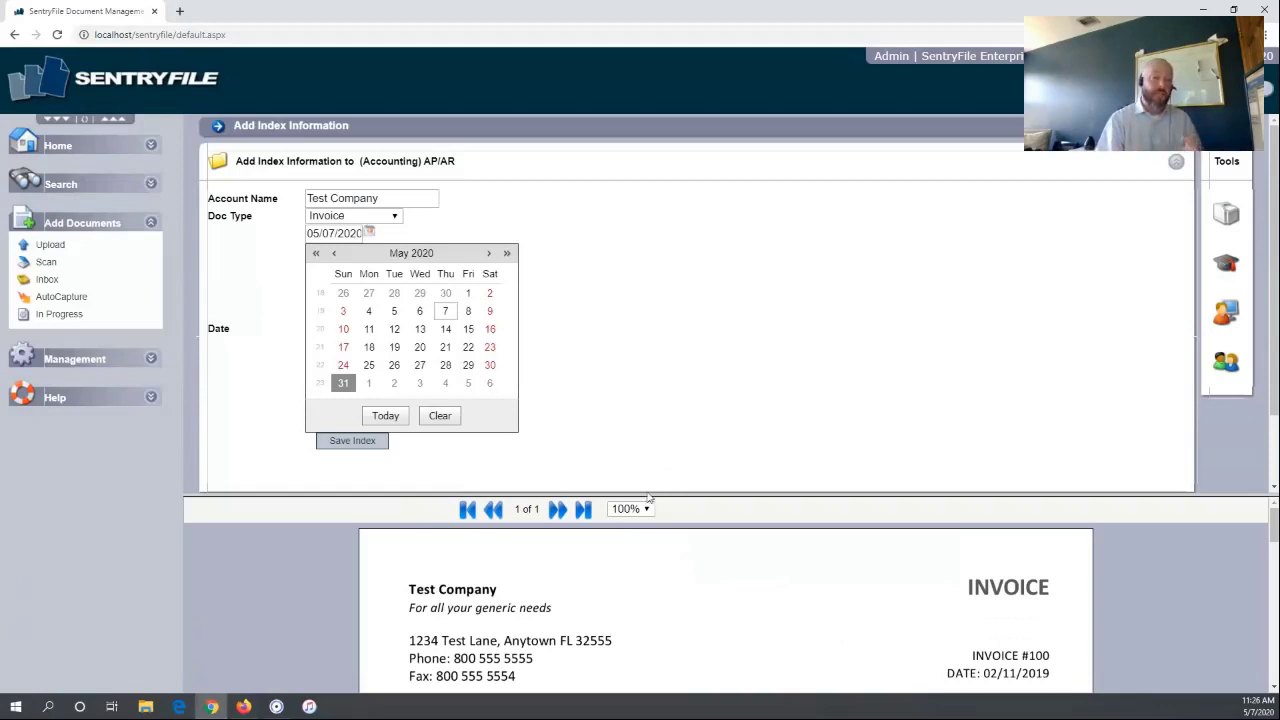
left_click(352, 441)
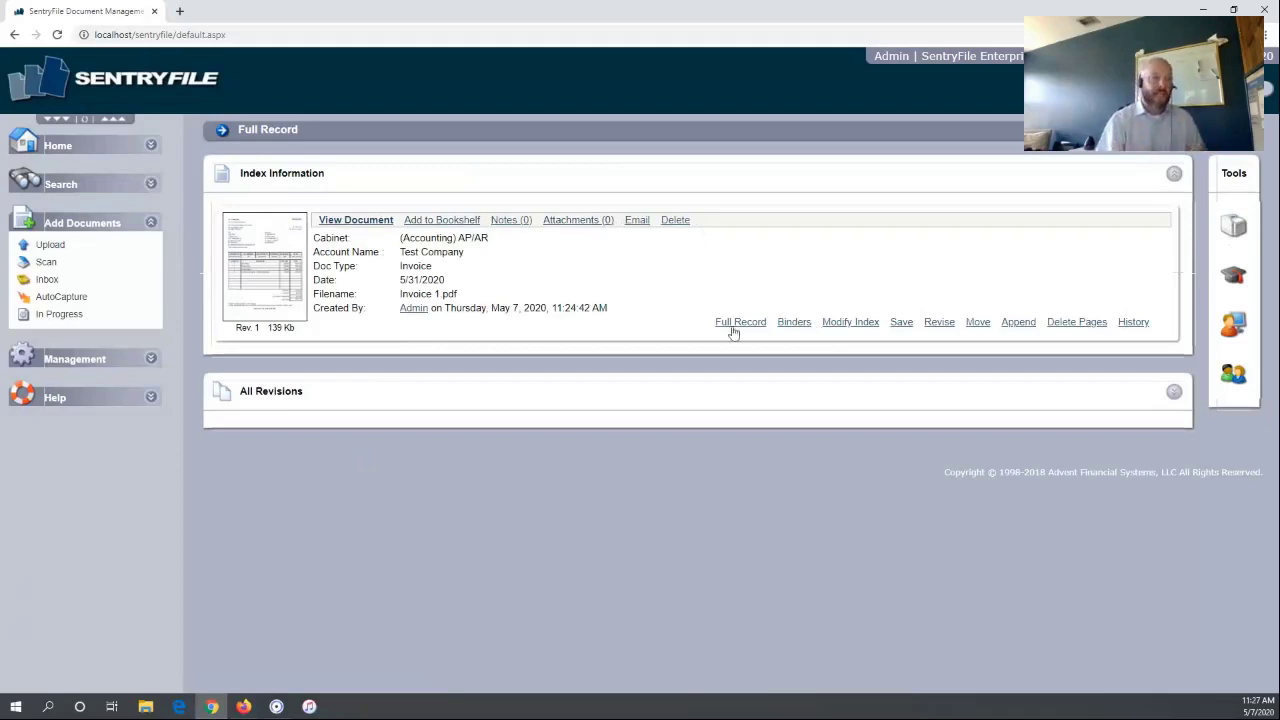
Check the AP/AR cabinet, Test Company account and Invoice type, then view the document
left_click_drag(414, 240, 476, 238)
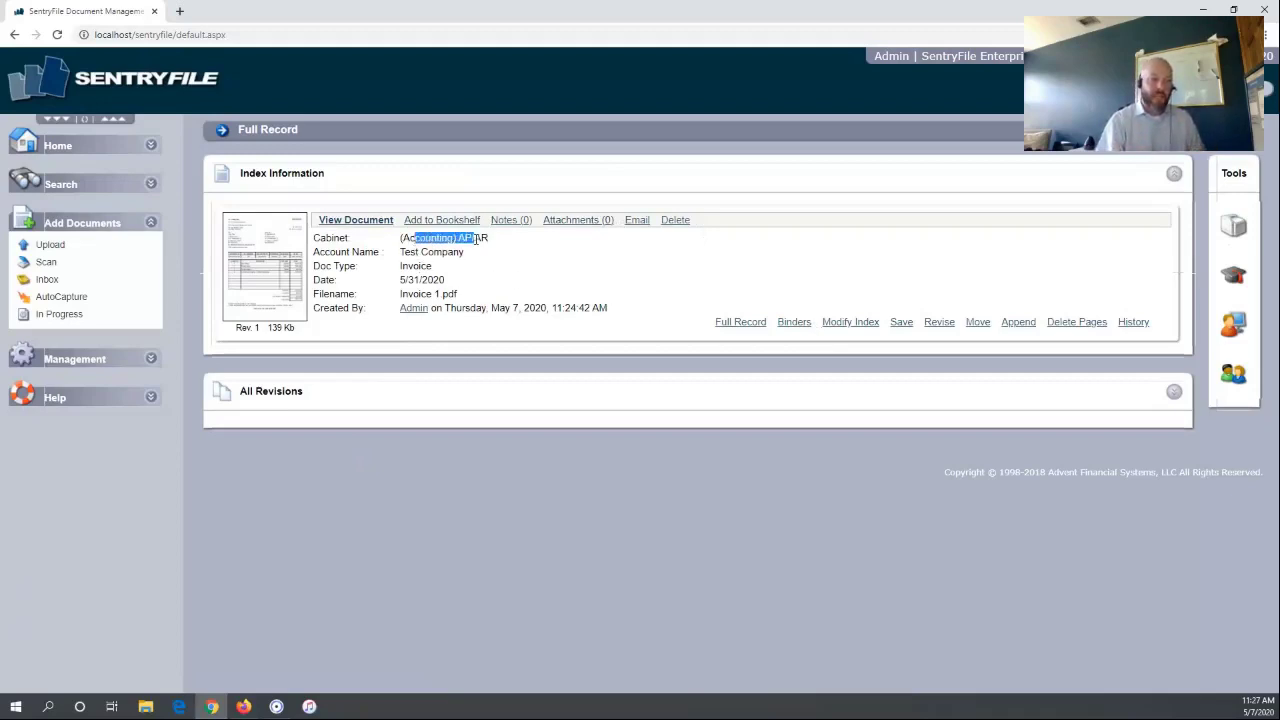
mouse_move(403, 252)
left_mouse_down()
mouse_move(465, 251)
mouse_move(406, 267)
left_mouse_up()
left_click(438, 279)
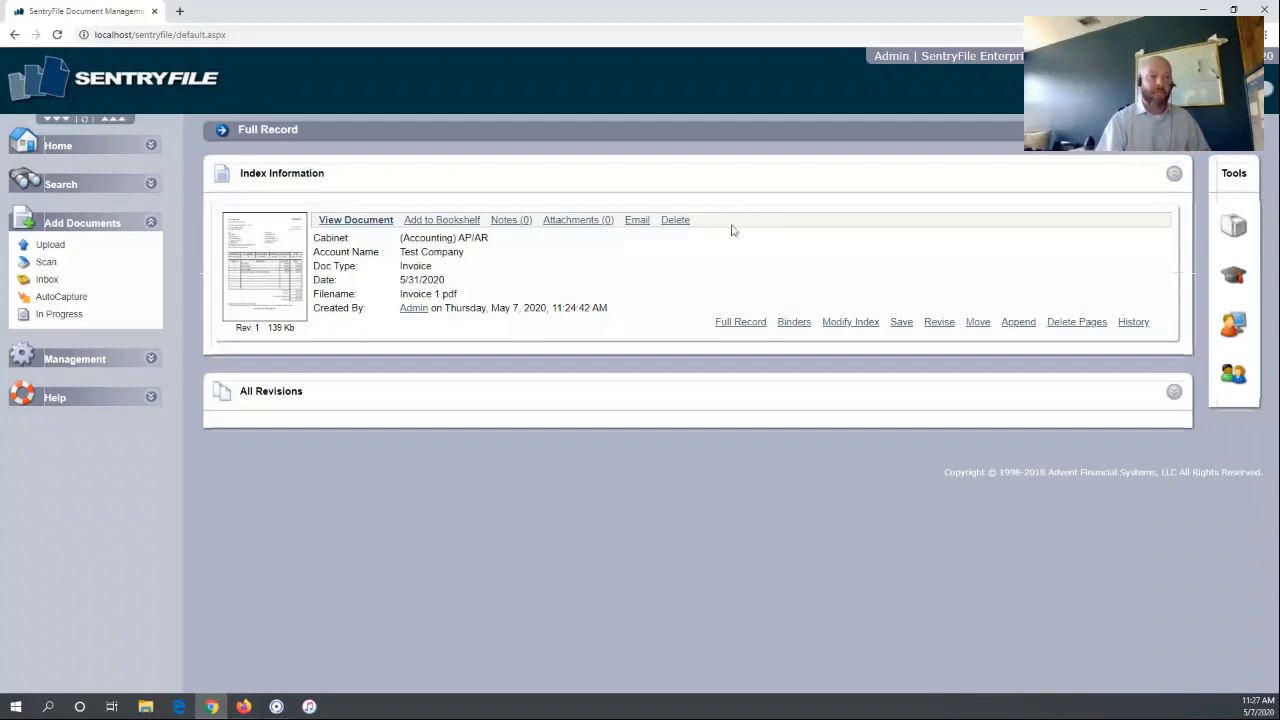
mouse_move(338, 234)
left_mouse_down()
mouse_move(230, 215)
mouse_move(320, 220)
left_mouse_up()
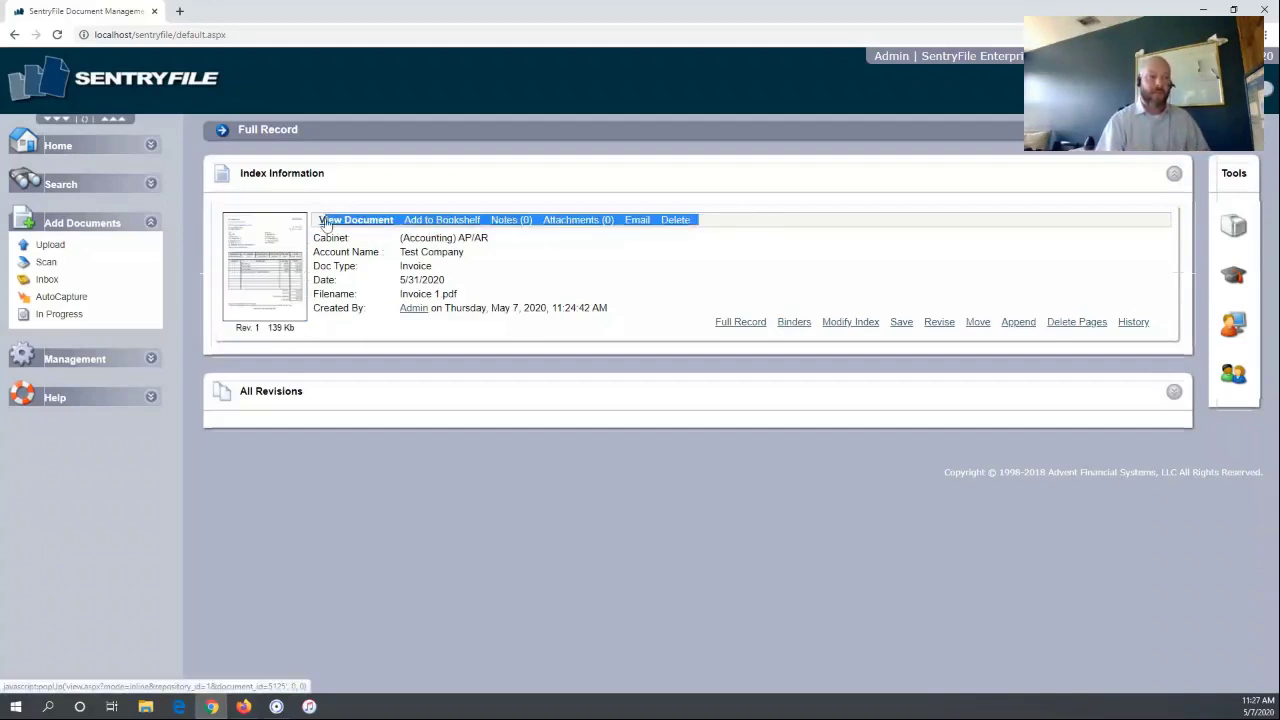
left_click_drag(1184, 332, 704, 331)
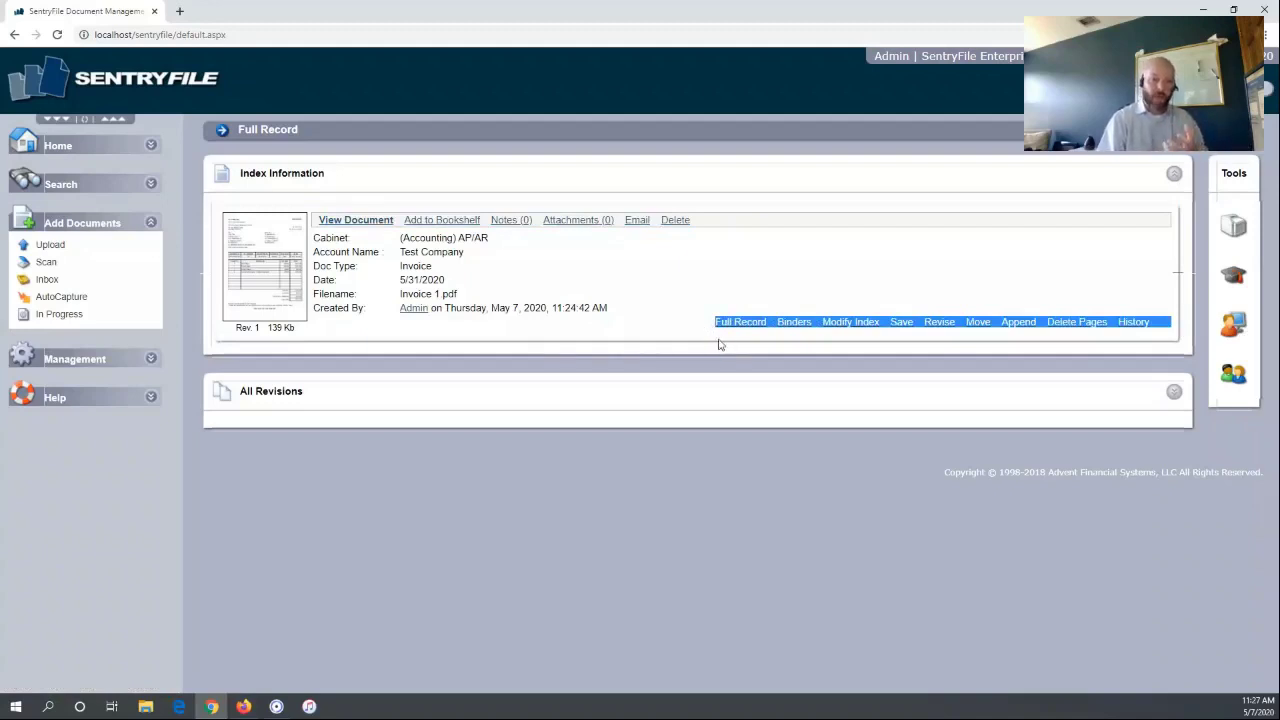
left_click(565, 387)
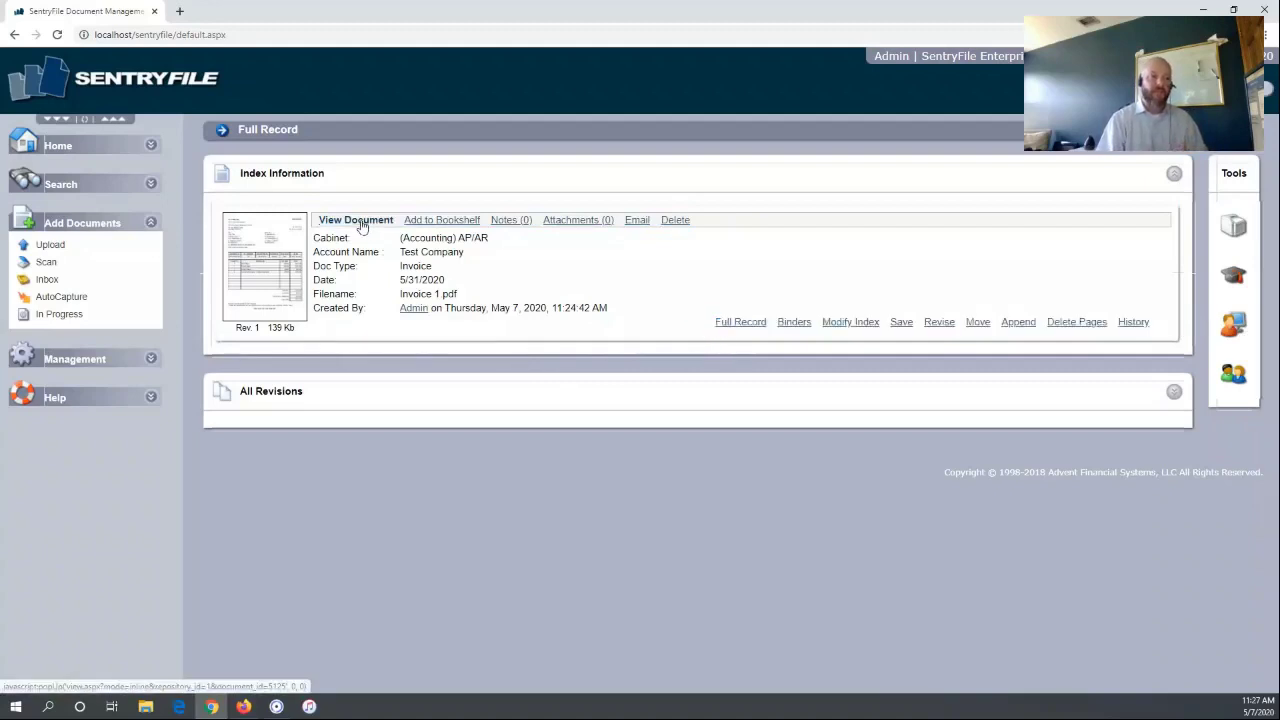
left_click(360, 222)
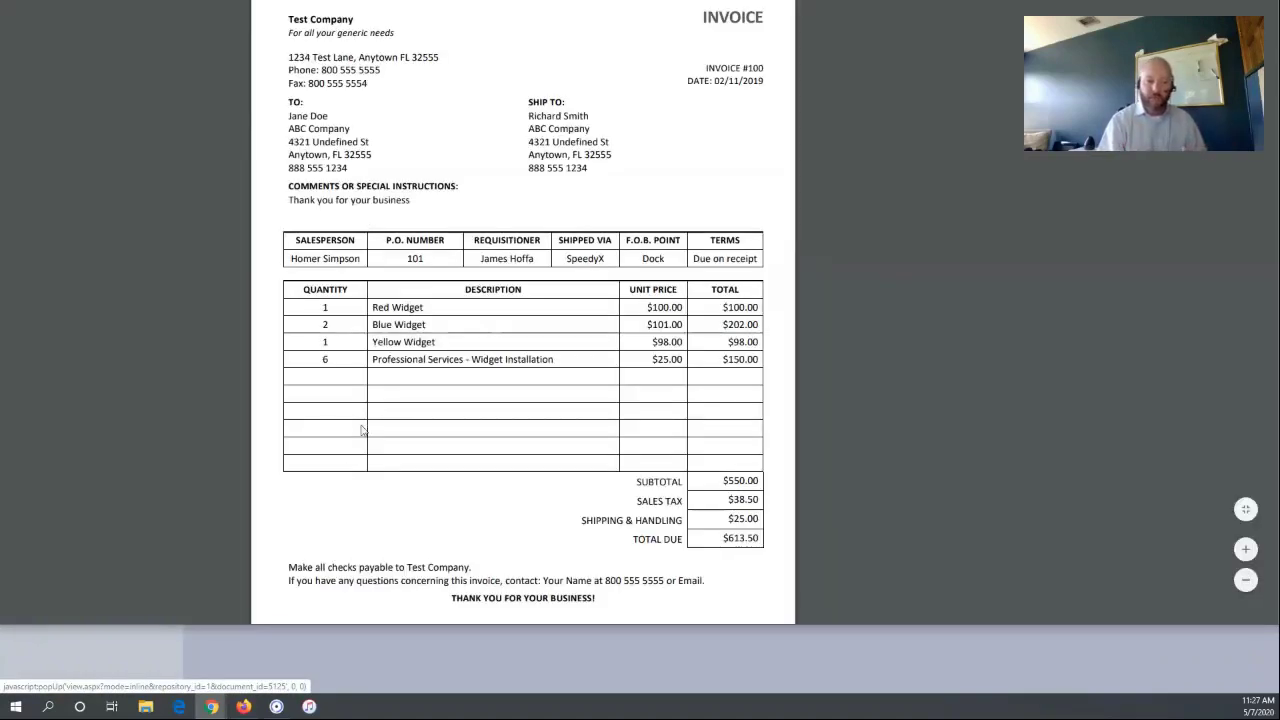
Maximize the invoice PDF viewer to review the page, then close it
double_click(796, 625)
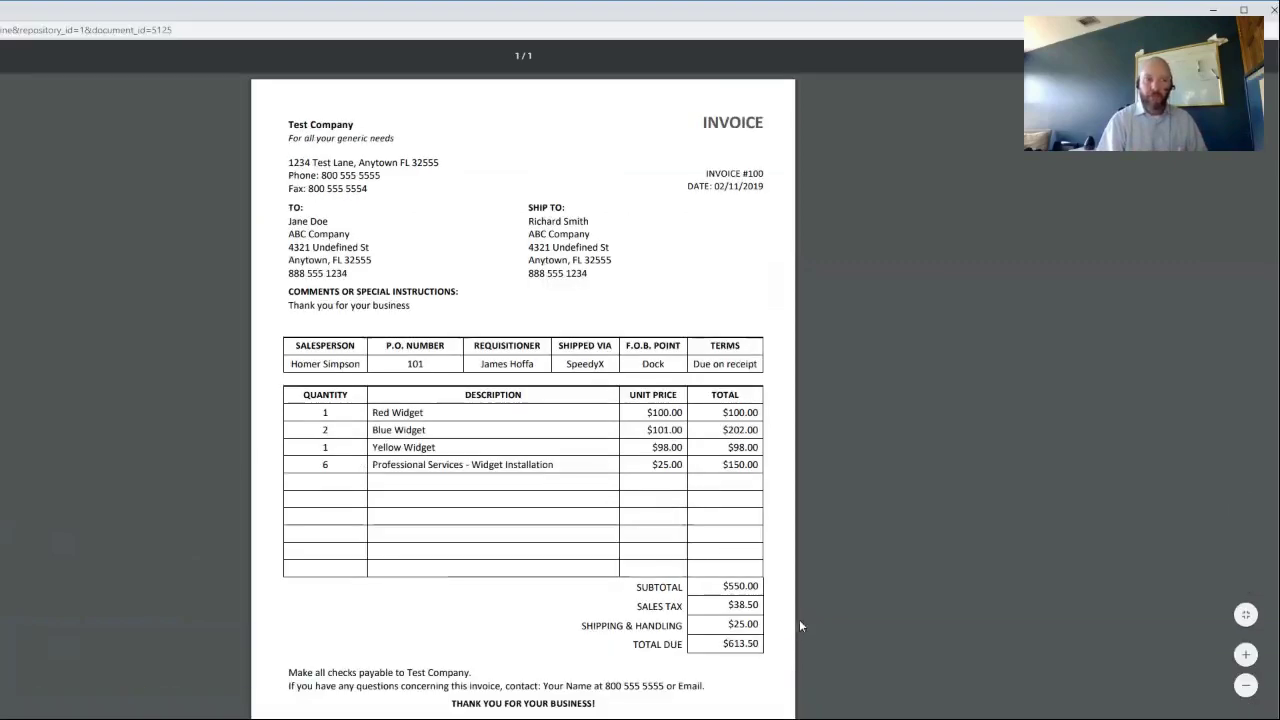
left_click(1270, 7)
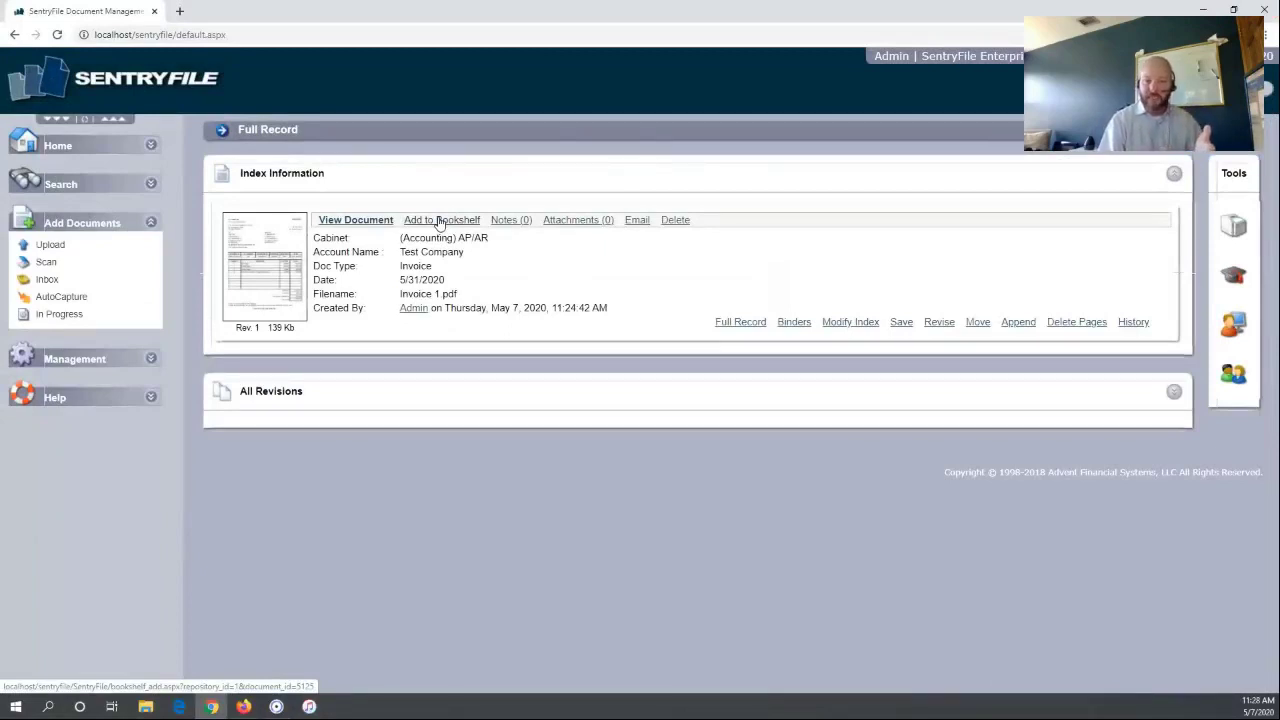
Add the note 'I spoke on the phone and they are correcting the quantity' to the invoice
left_click(510, 220)
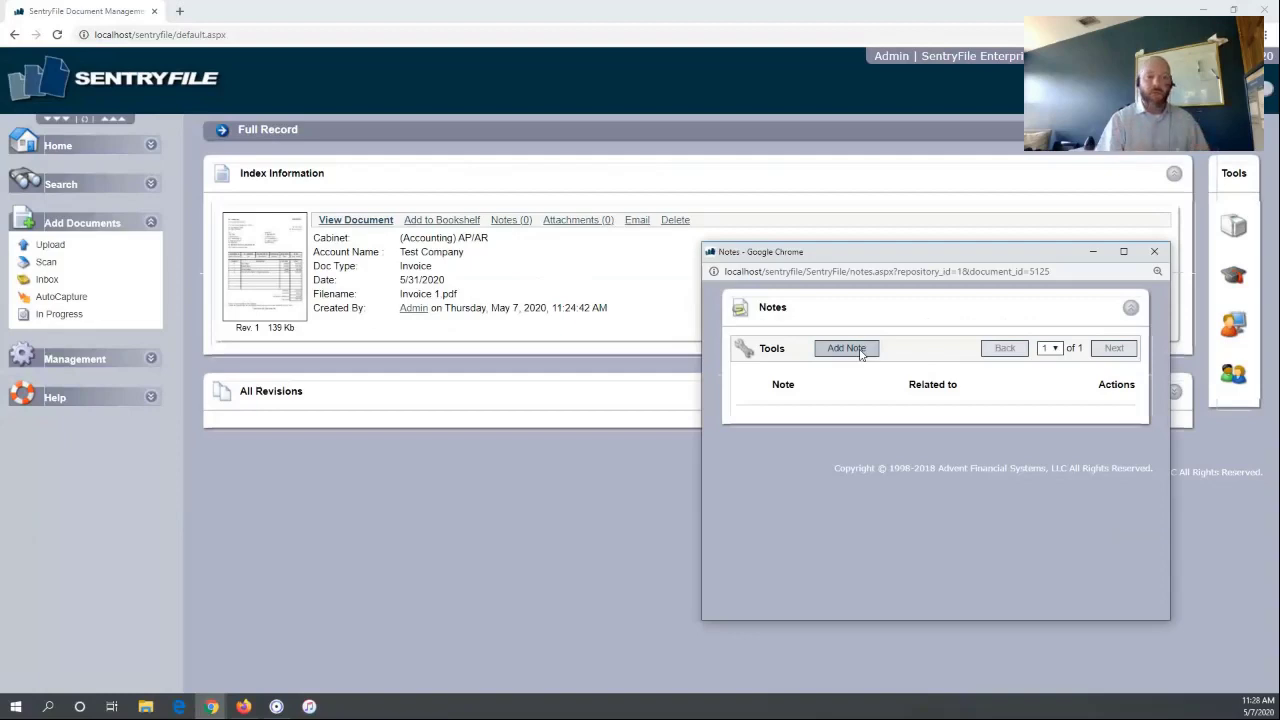
left_click(860, 352)
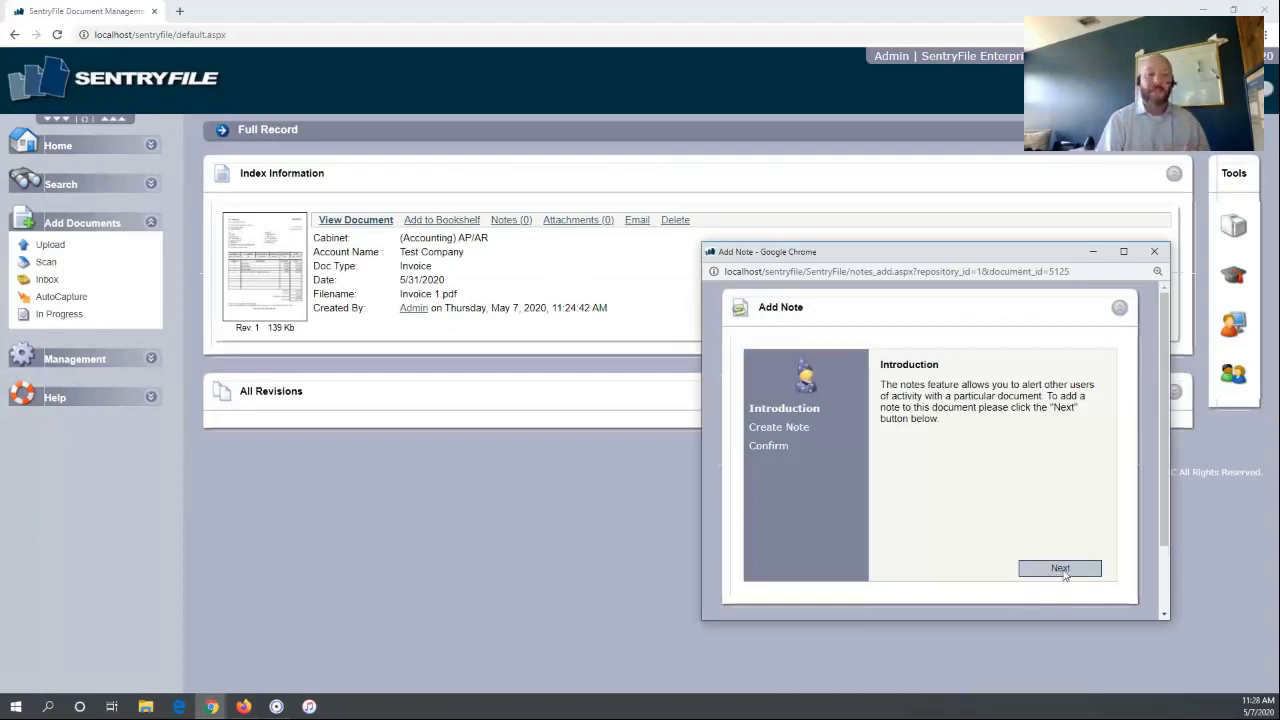
left_click(1064, 572)
left_click(926, 497)
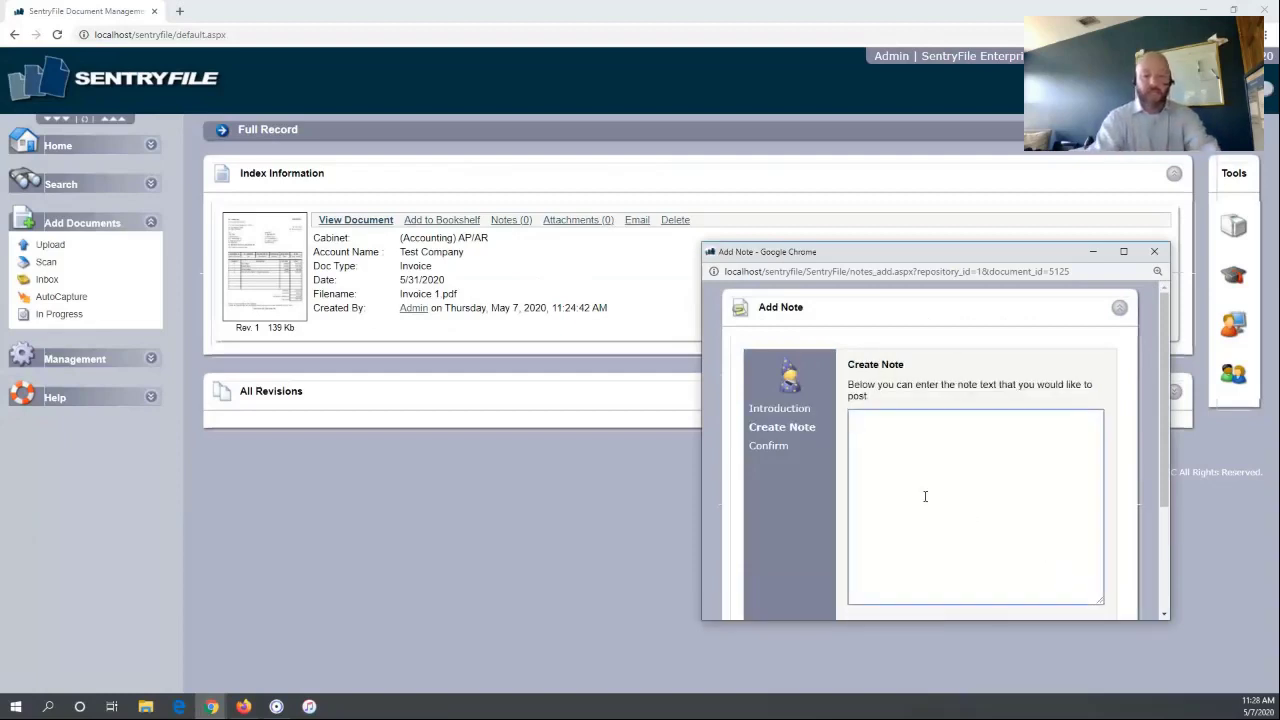
type("I spoke ")
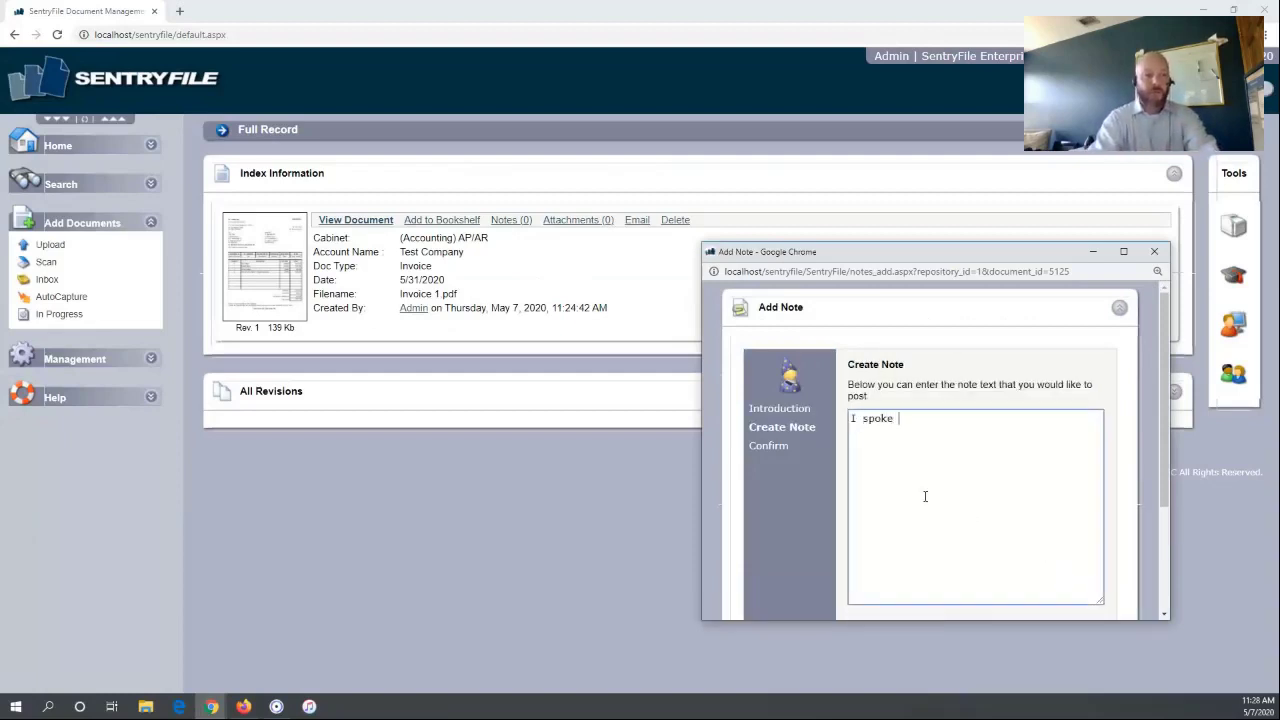
type("on the phone")
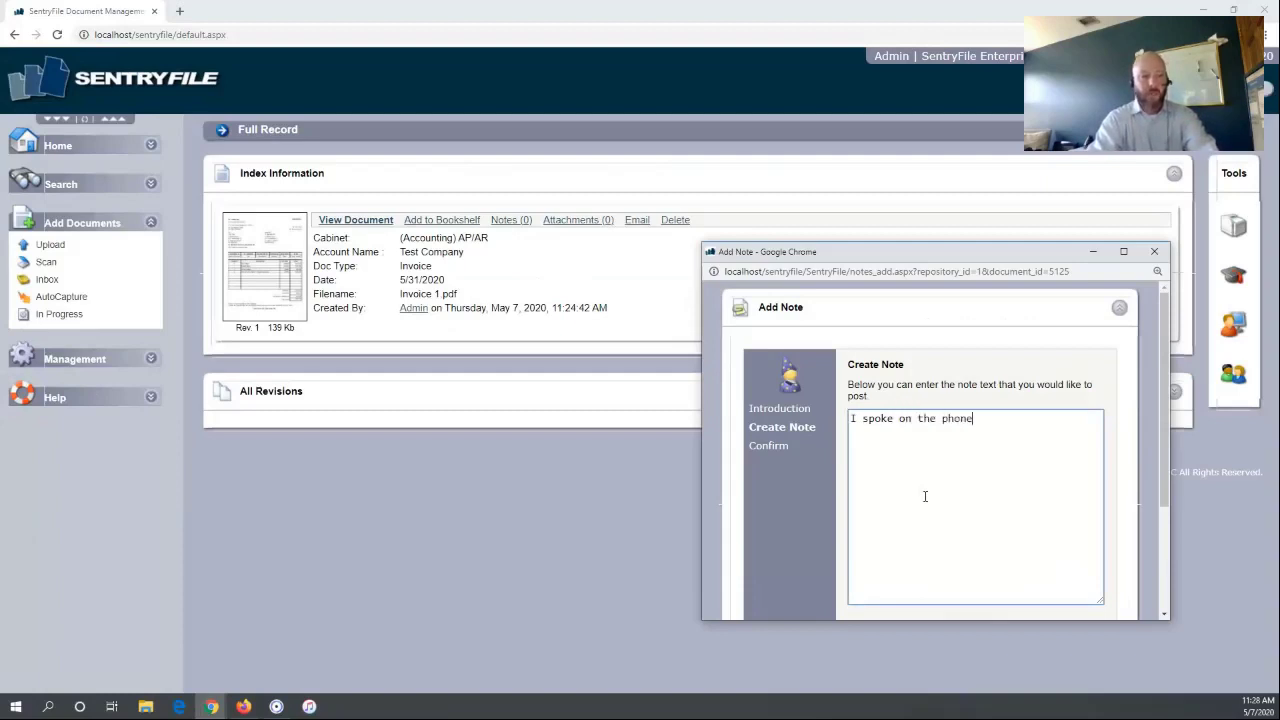
type(" and they are creat")
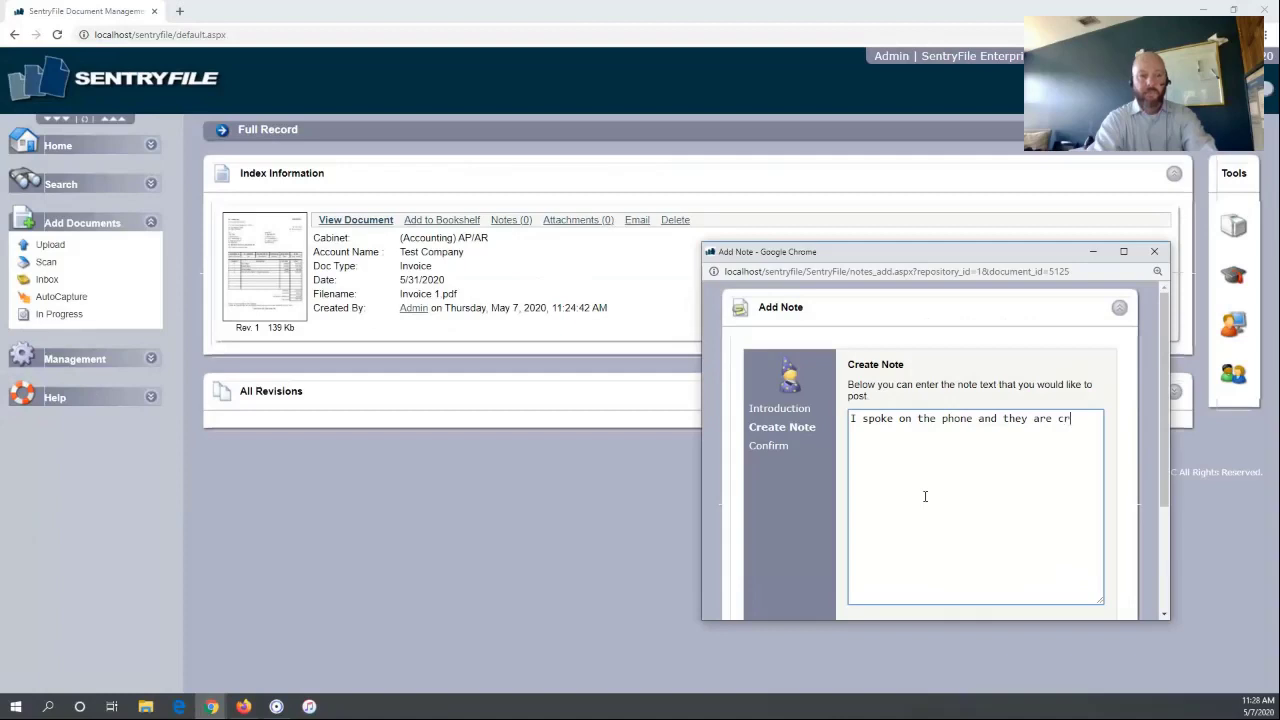
key("BackSpace")
key("BackSpace")
key("BackSpace")
type("orrecting the ")
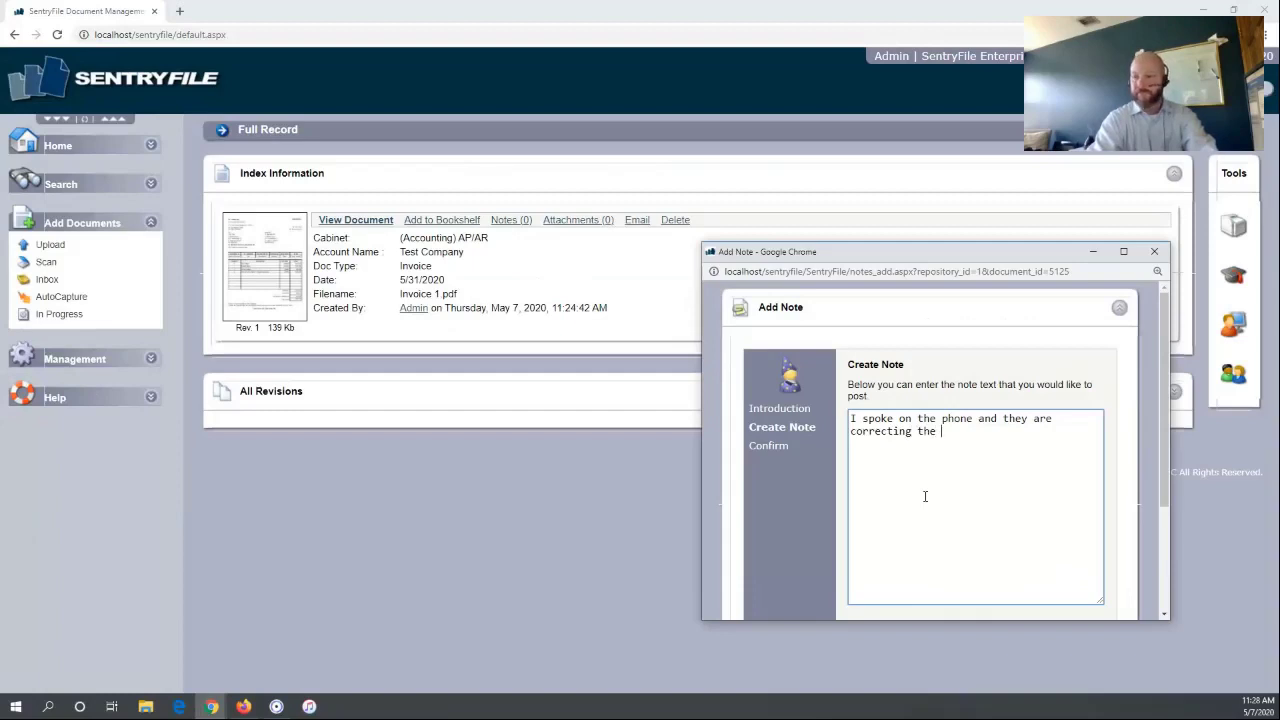
type("quantiut")
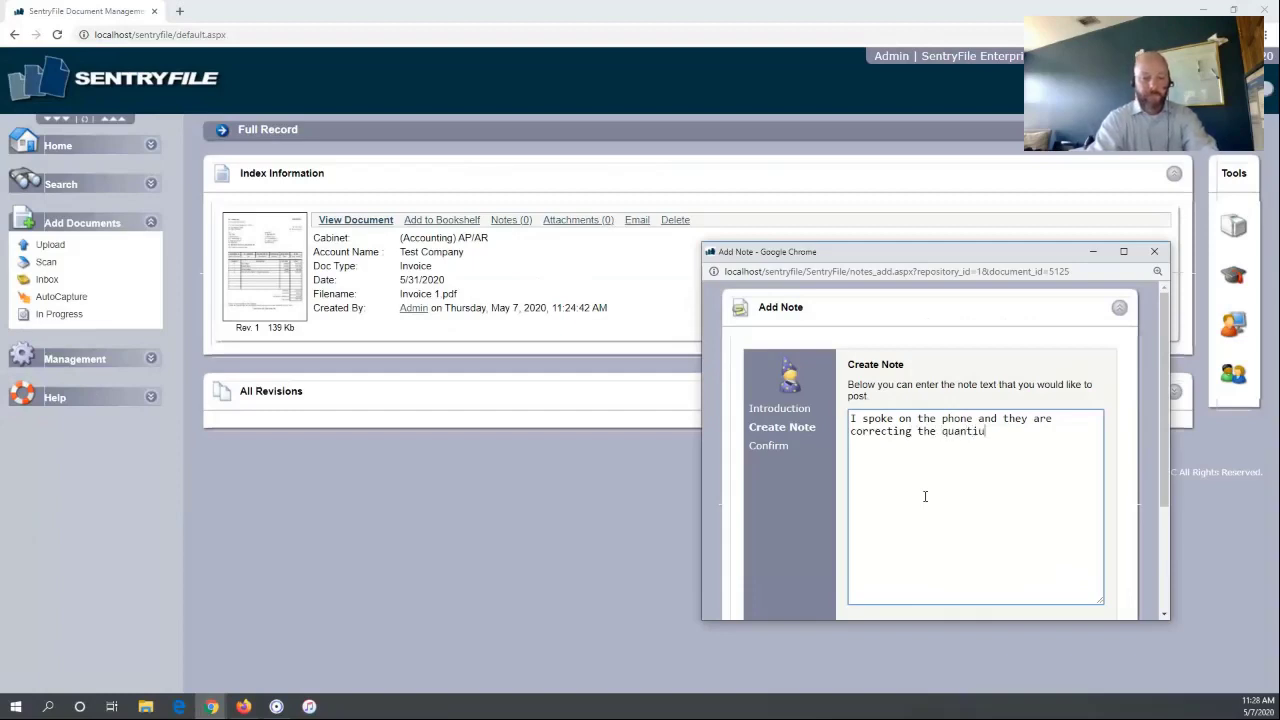
key("BackSpace")
key("BackSpace")
type("ty")
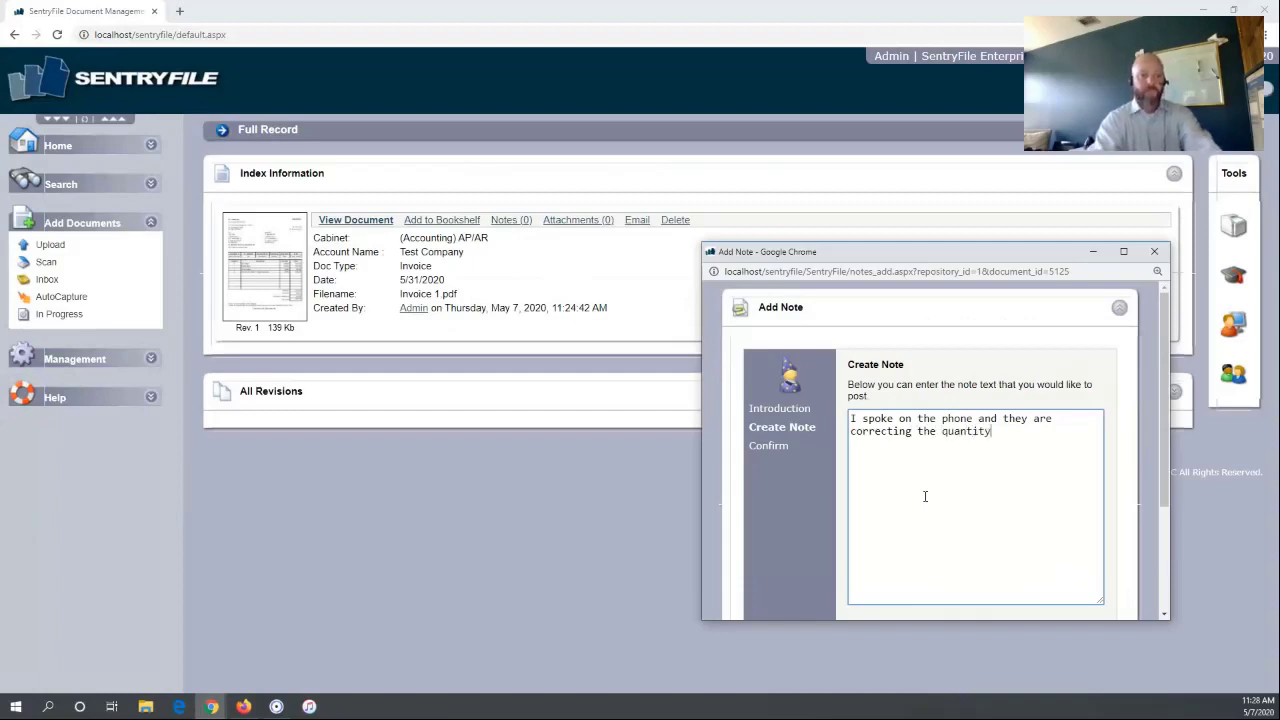
scroll(931, 477, "down", 3)
left_click(1082, 489)
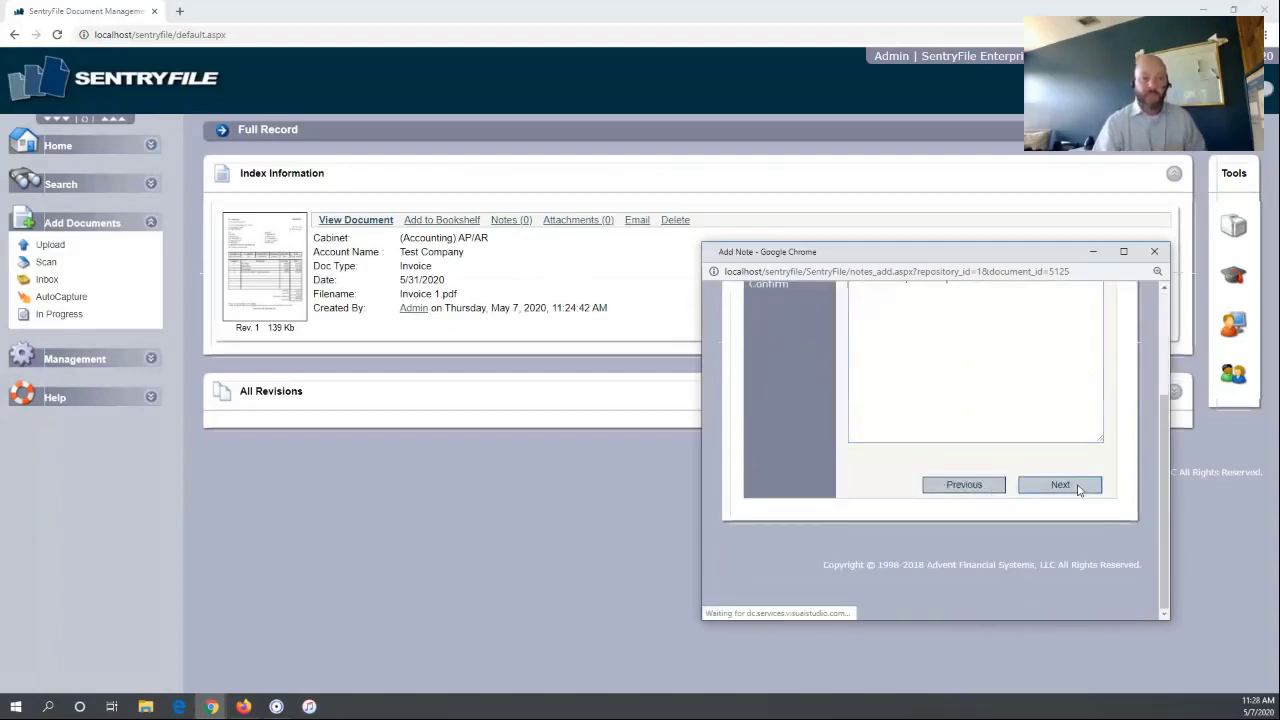
left_click(1068, 570)
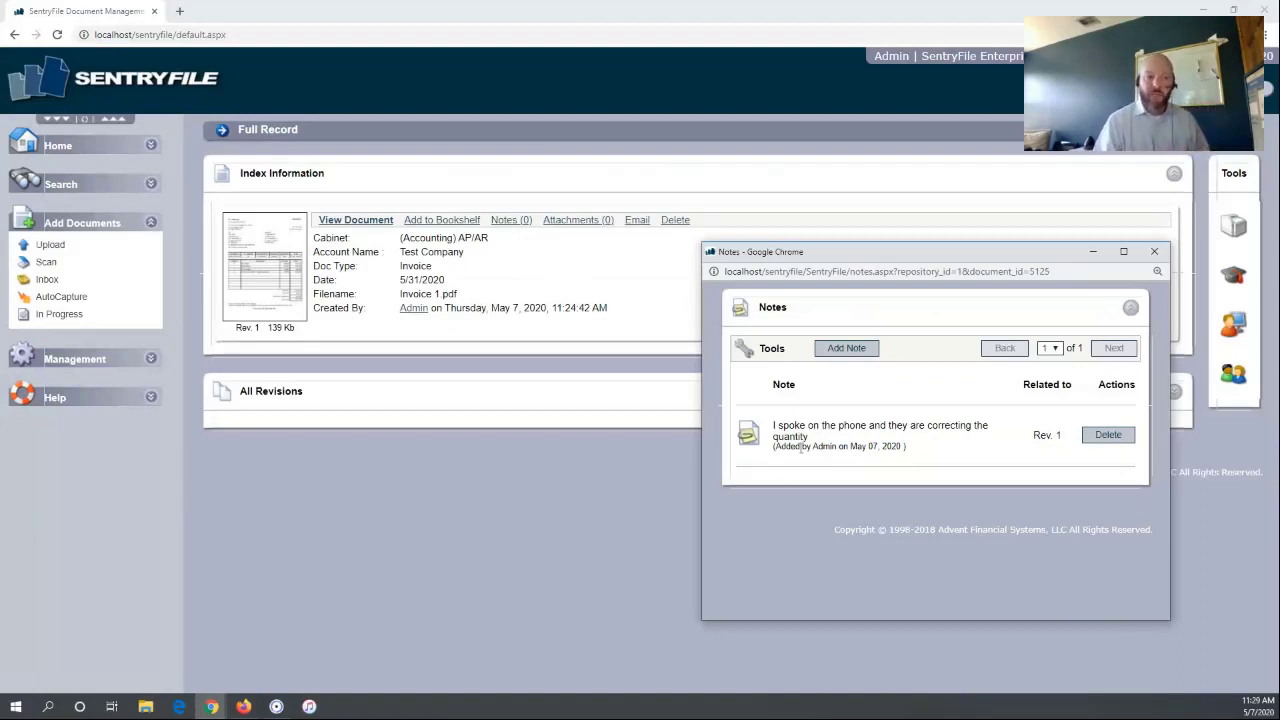
Review the Rev. 1 note text and who added it, then close the Notes window
left_click_drag(784, 427, 906, 441)
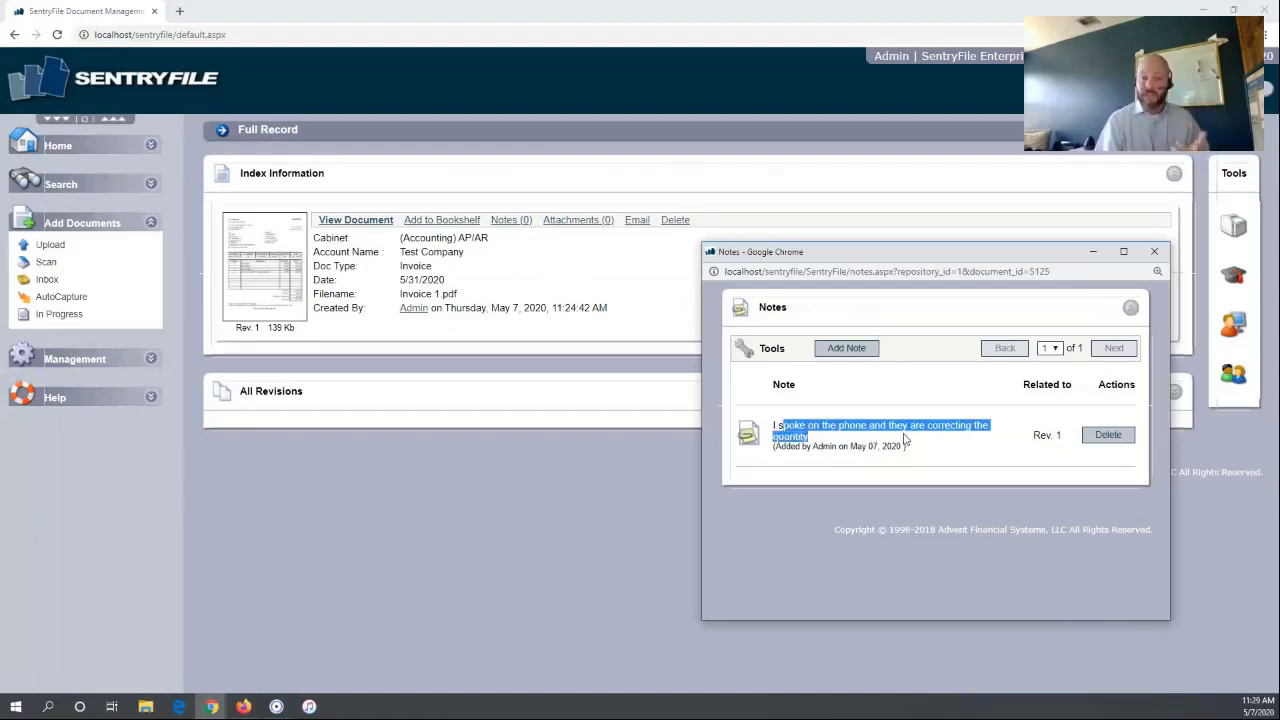
left_click_drag(808, 446, 902, 458)
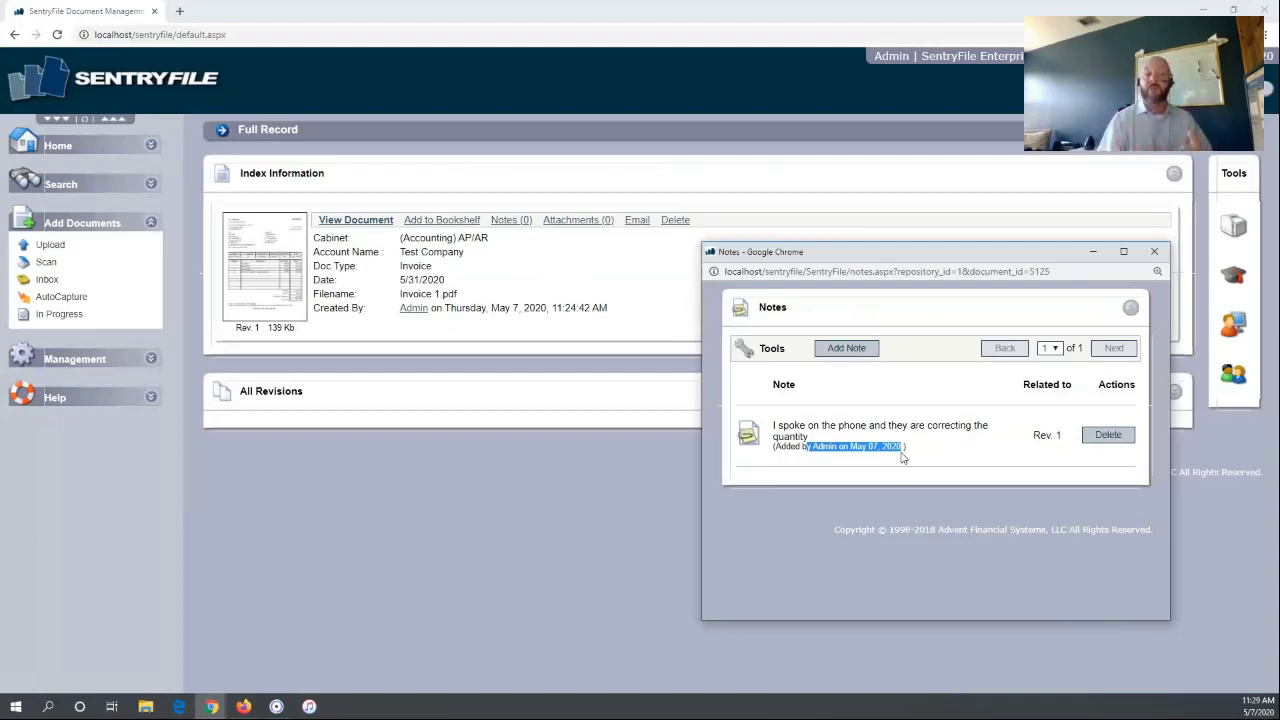
left_click(1154, 251)
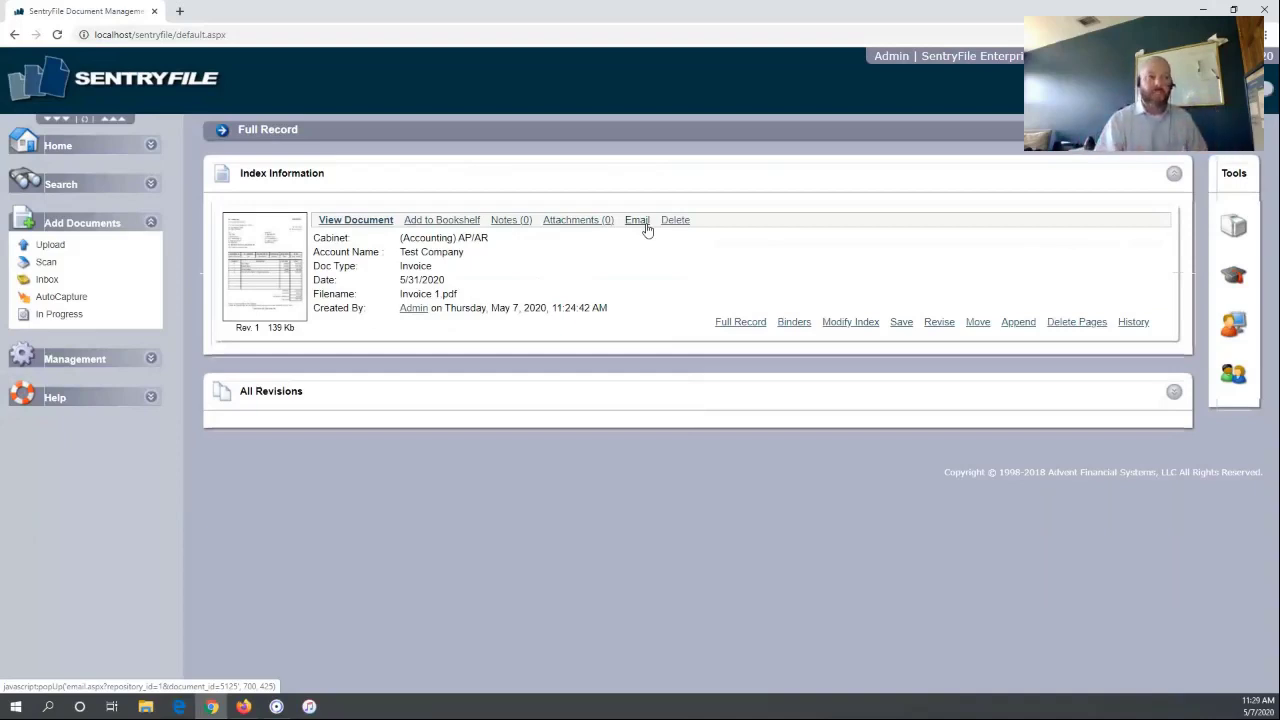
Look over the invoice's Email options, then close that window
left_click(645, 224)
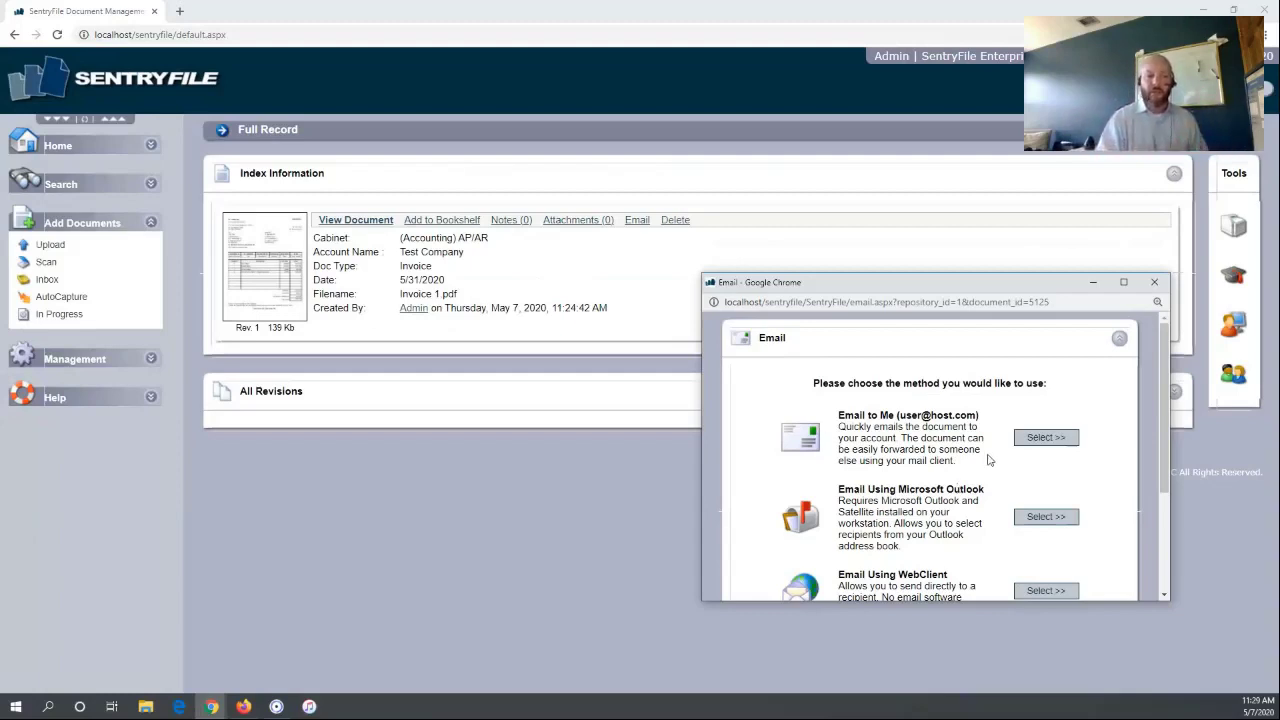
scroll(988, 459, "down", 1)
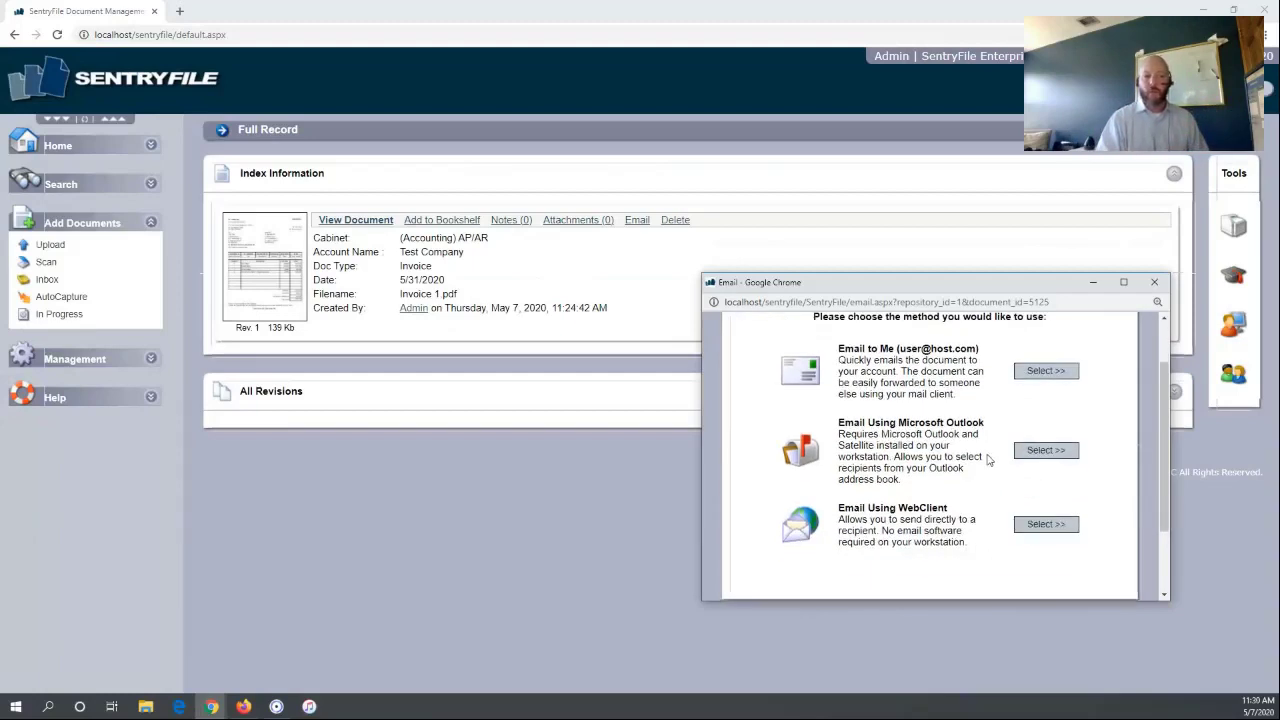
left_click(1155, 282)
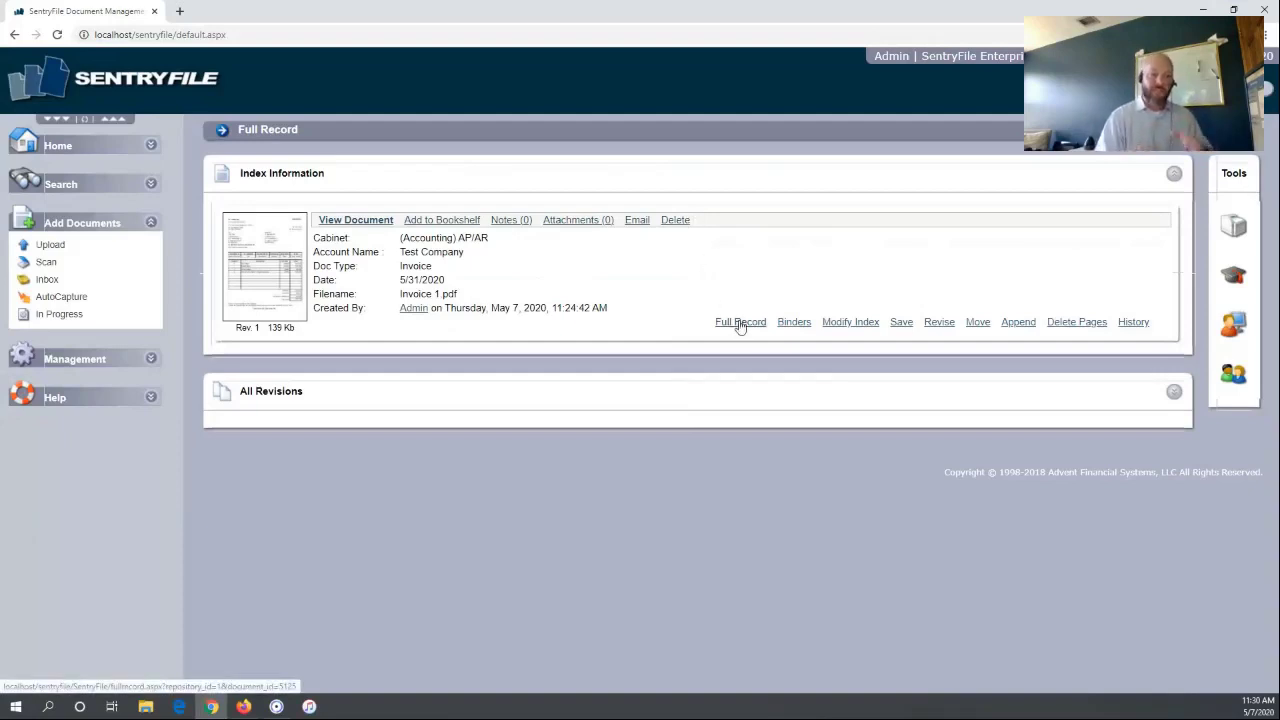
Reload the Full Record, check the single note under Notes (1), and close it
left_click(740, 322)
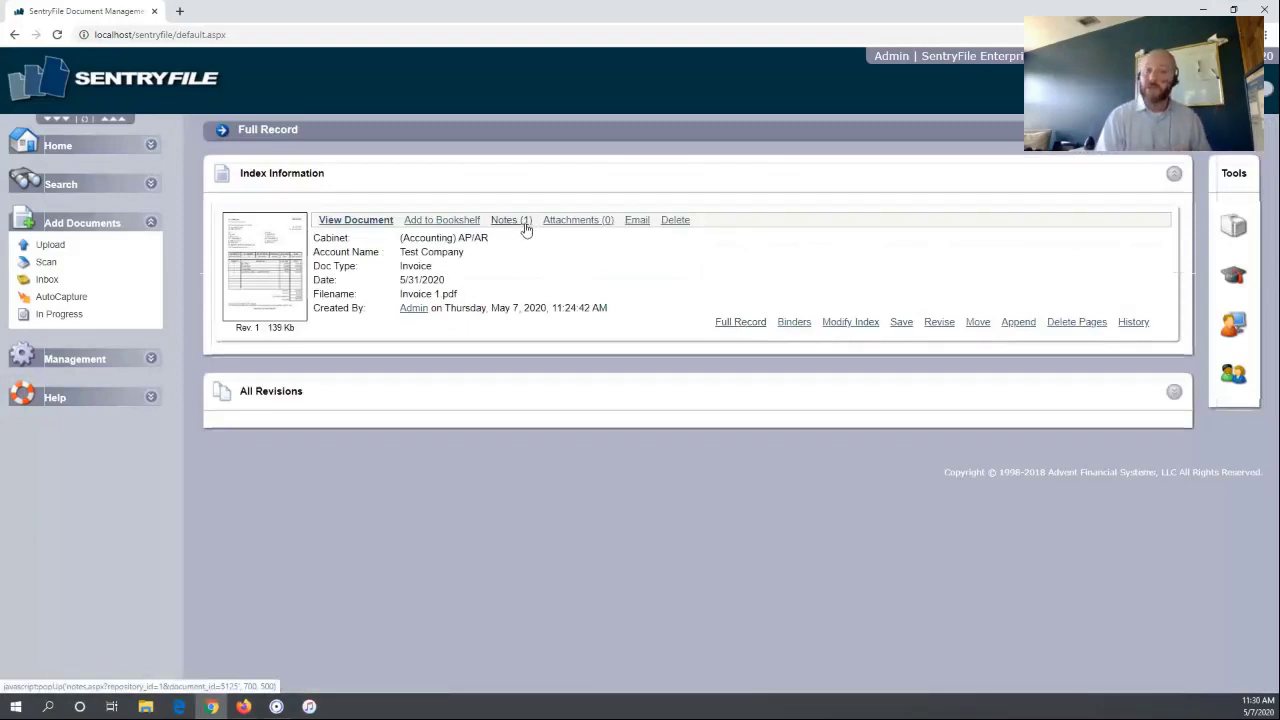
left_click(525, 229)
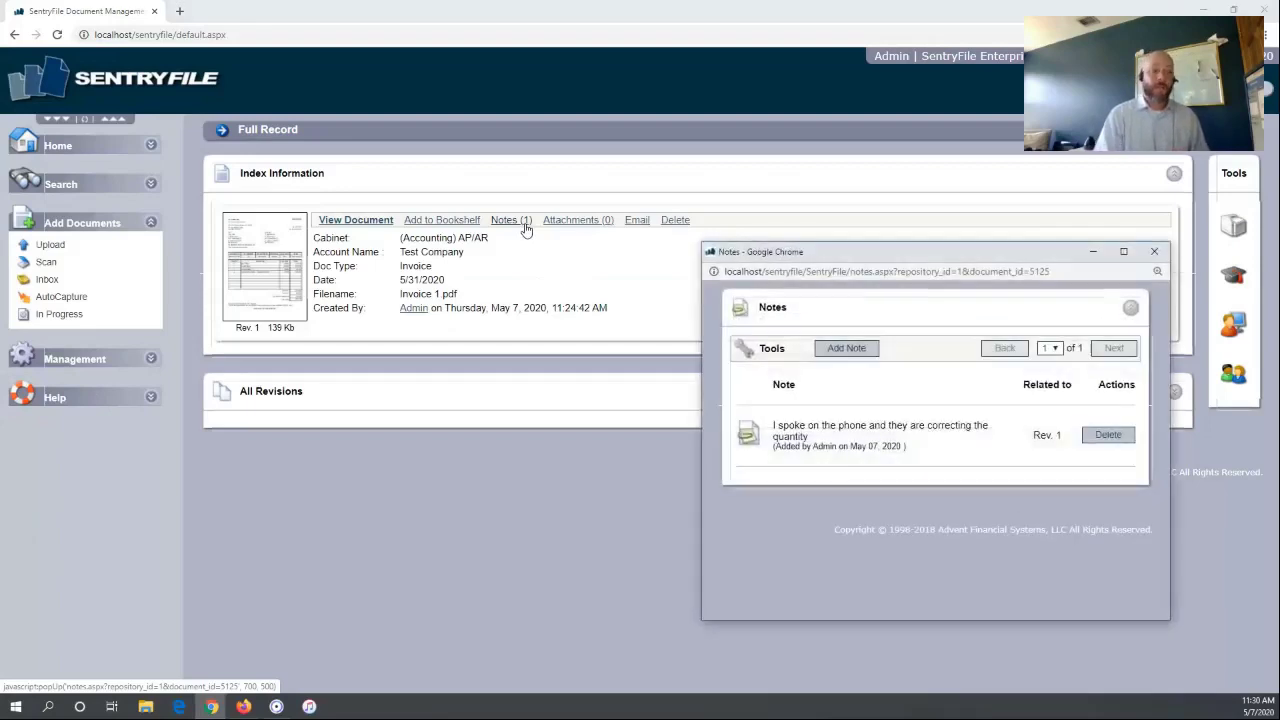
left_click(1153, 251)
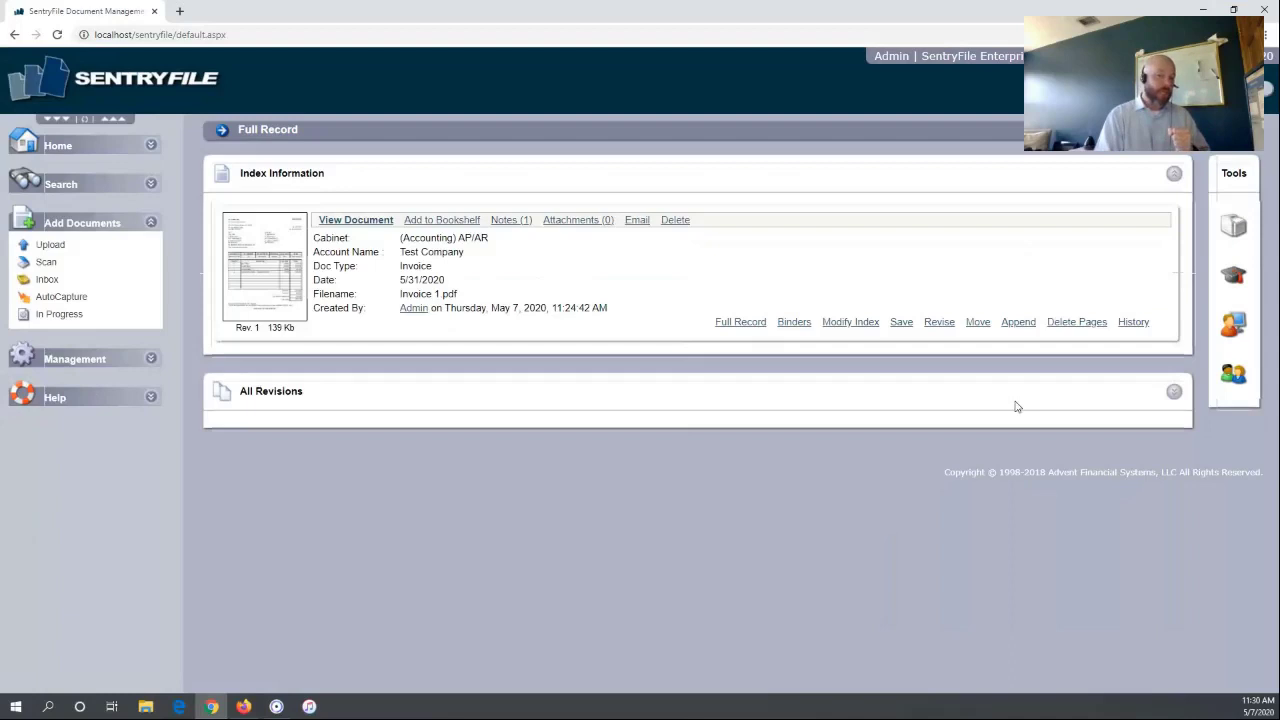
left_click(1174, 396)
scroll(706, 513, "down", 1)
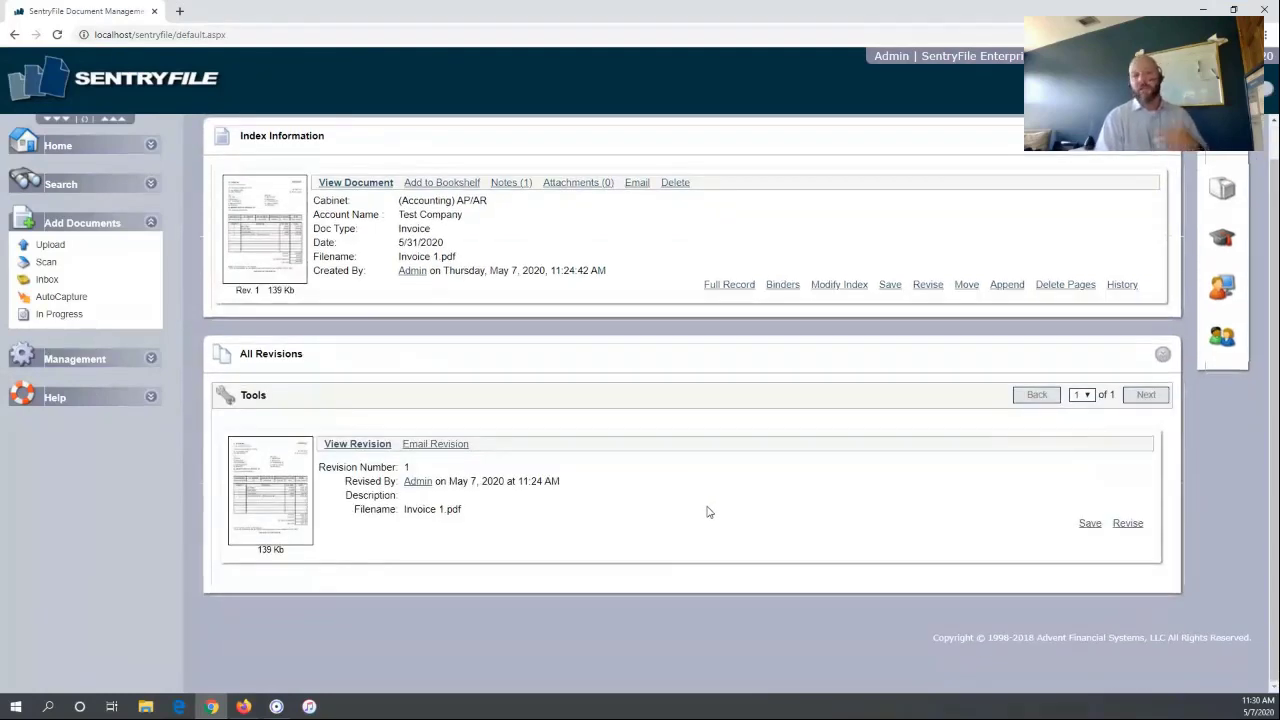
left_click(1162, 355)
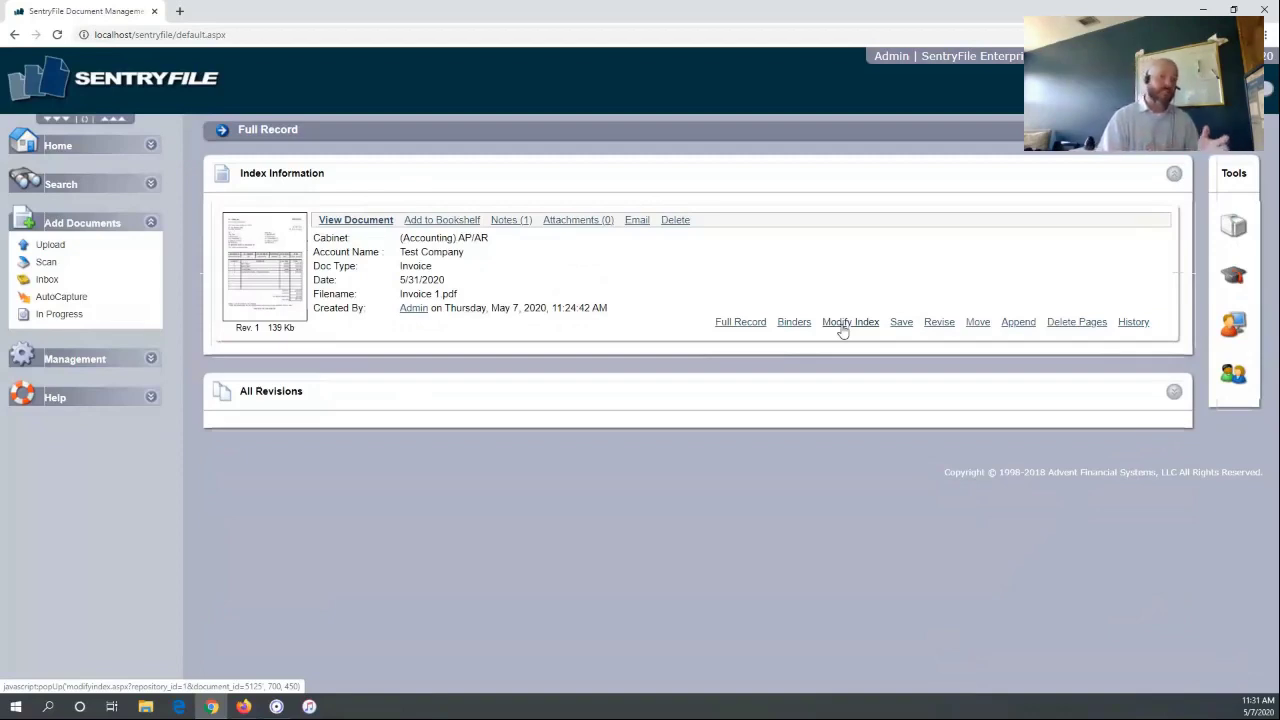
left_click(852, 324)
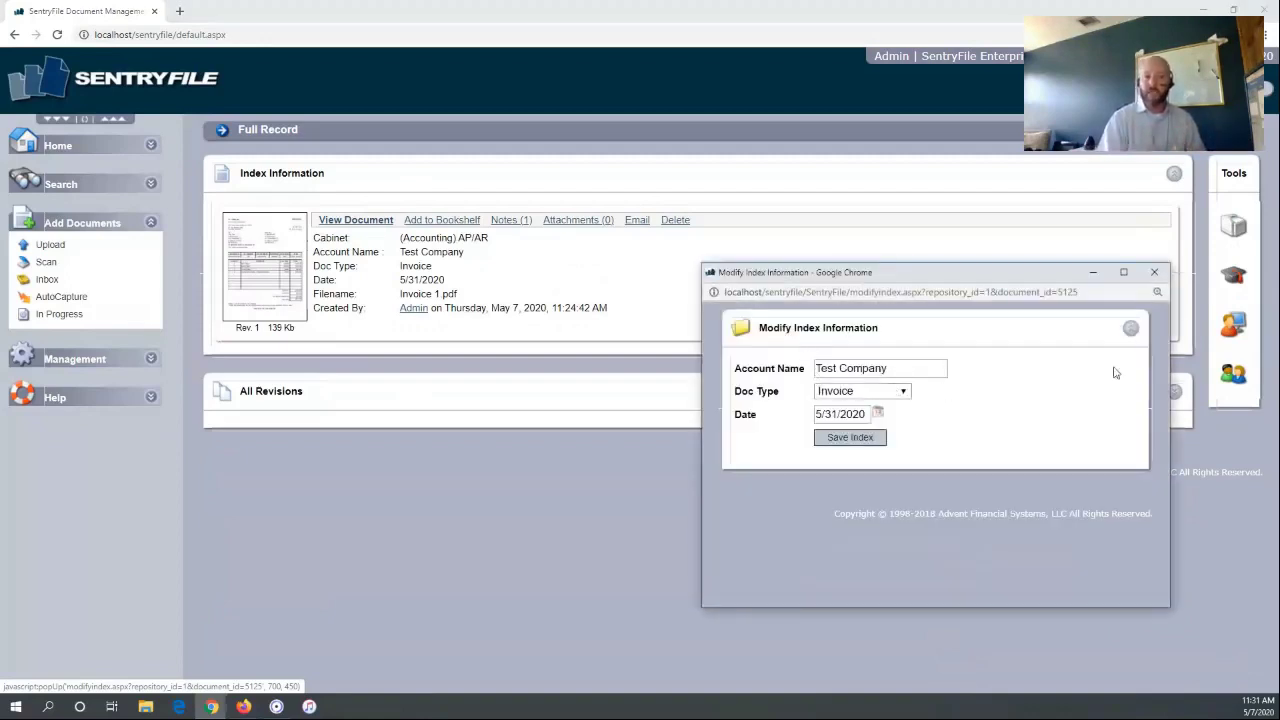
left_click(1154, 272)
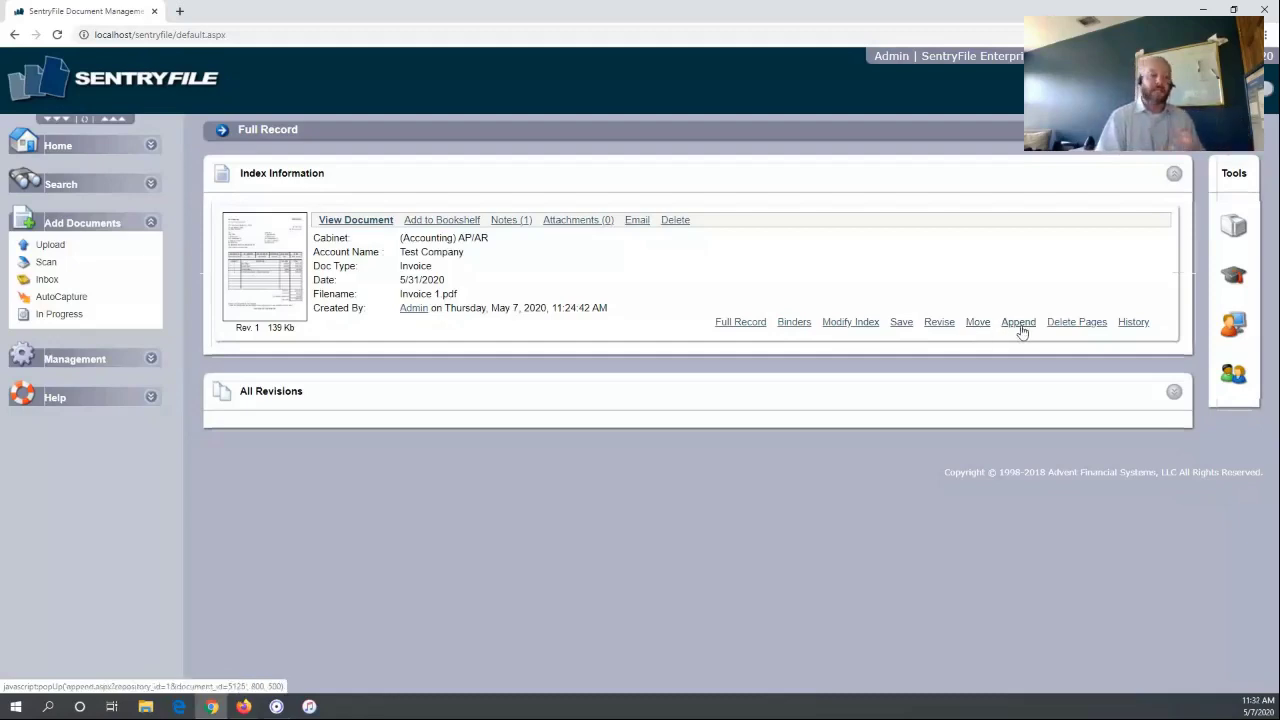
Append Invoice 2.pdf from the computer at the End of the document, then close the window
left_click(1020, 326)
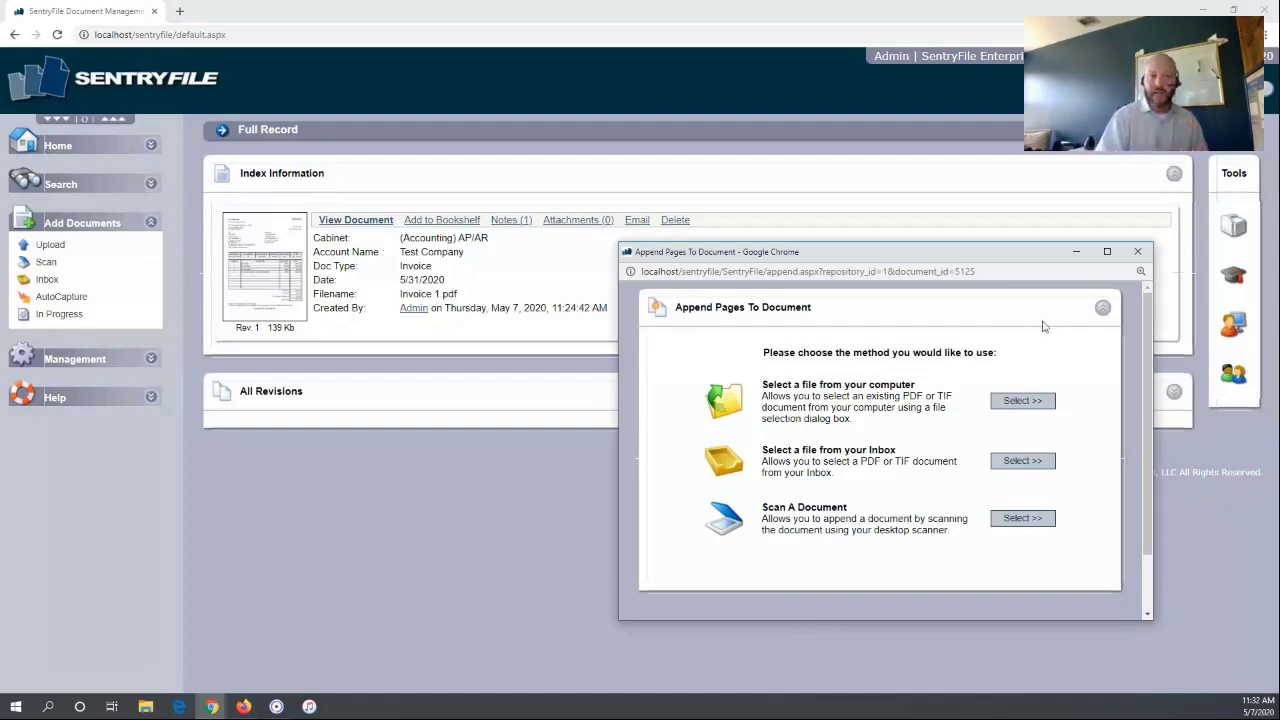
left_click(1022, 404)
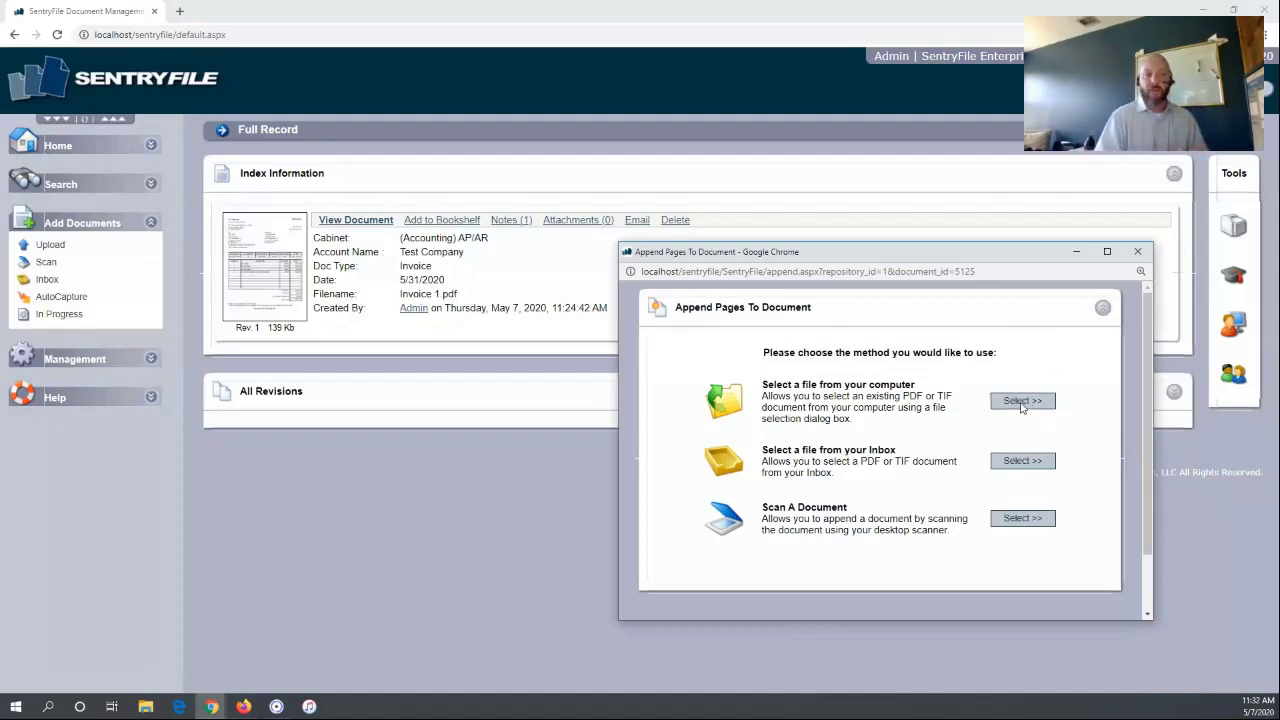
left_click(1050, 385)
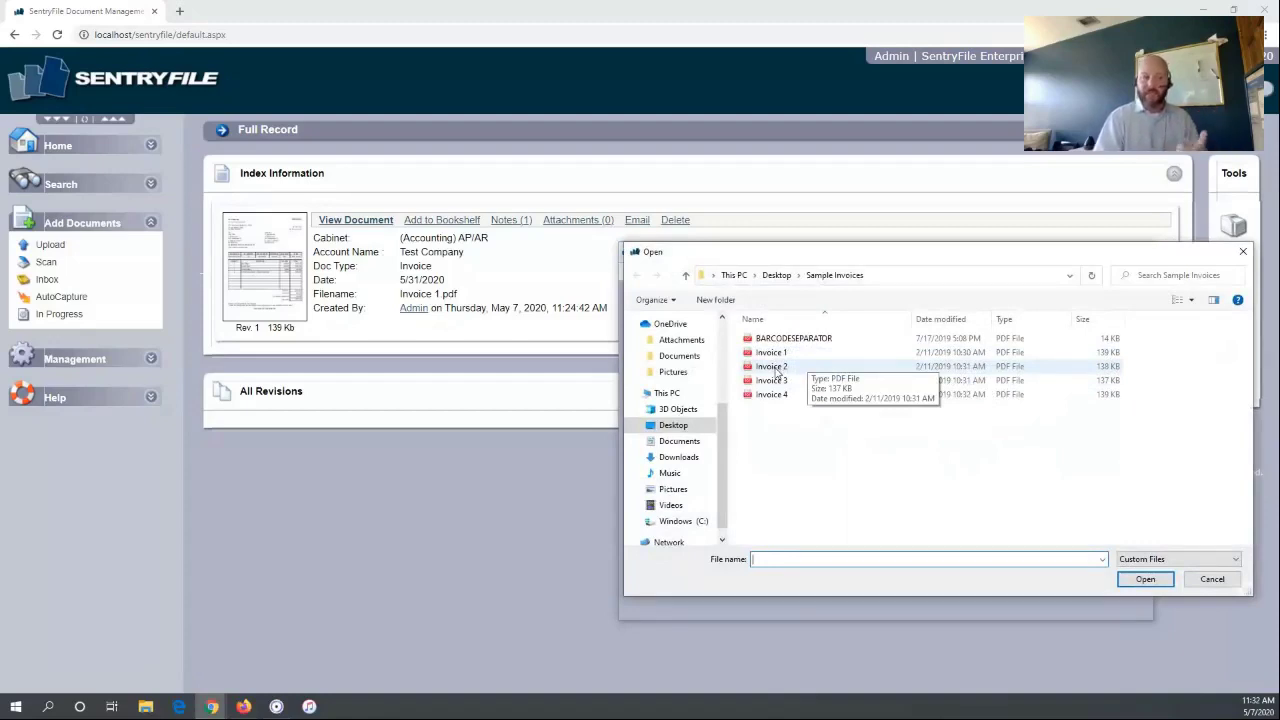
double_click(774, 367)
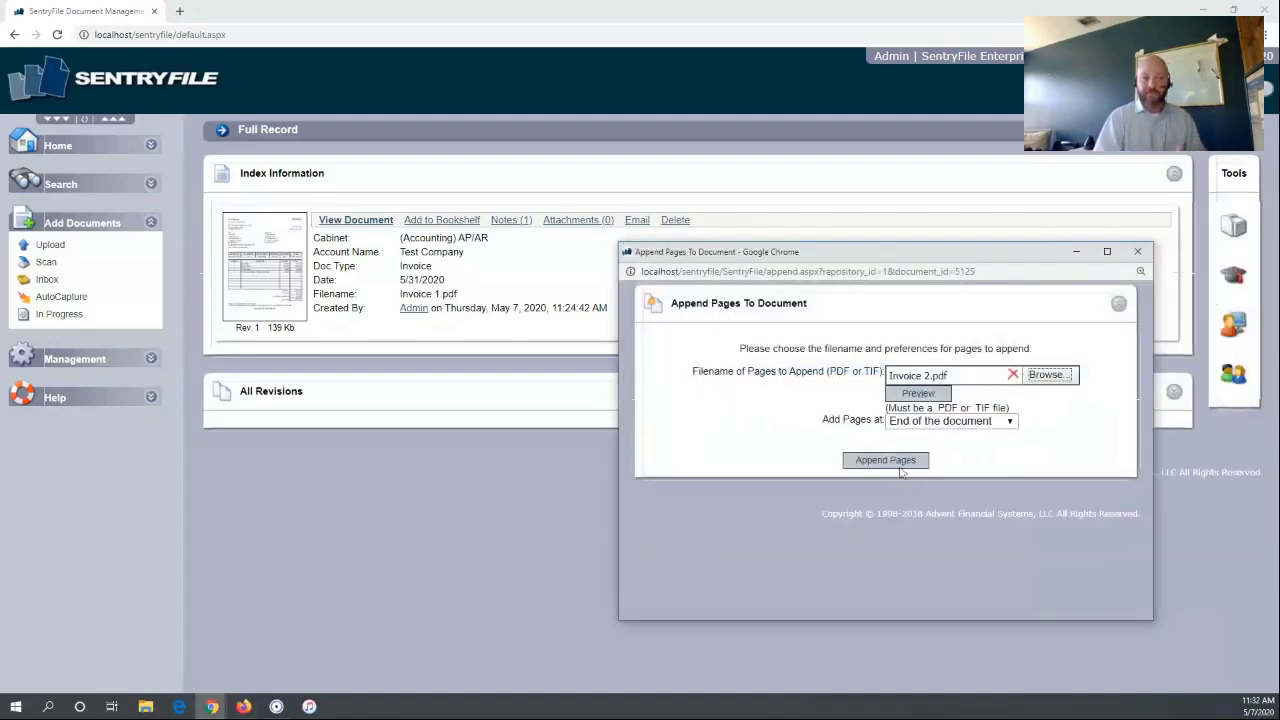
left_click(975, 424)
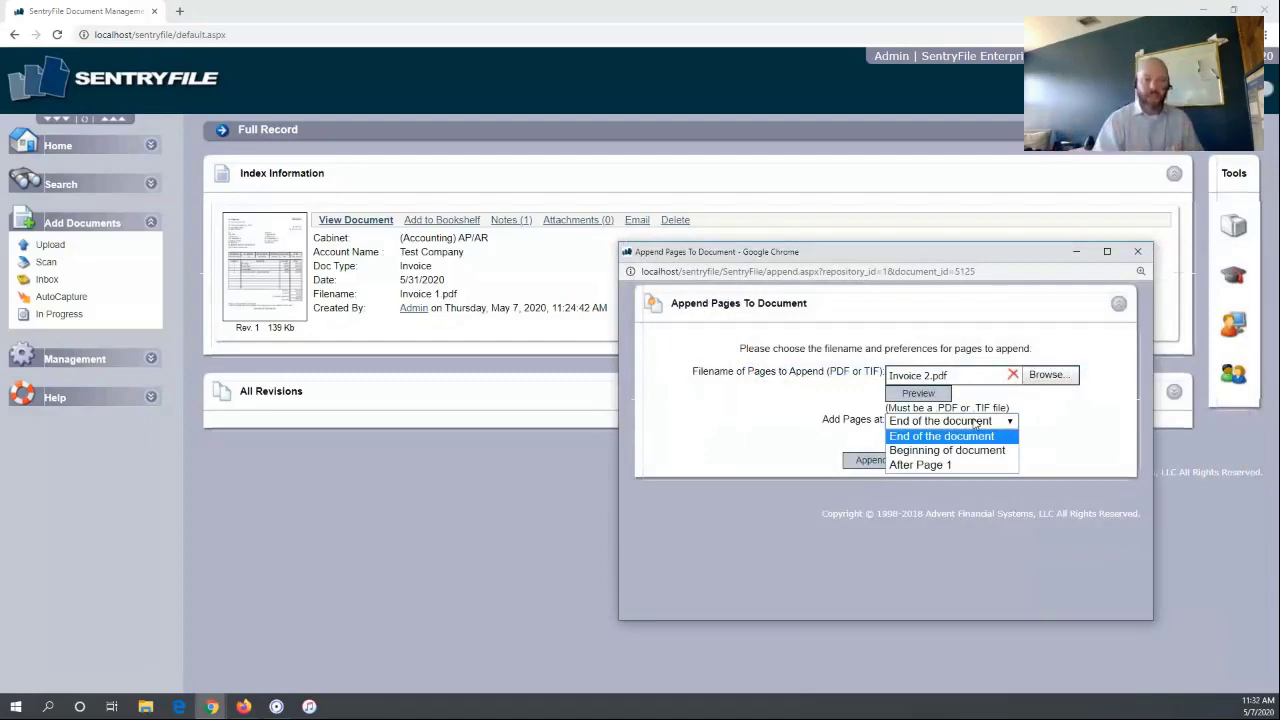
left_click(945, 437)
left_click(885, 461)
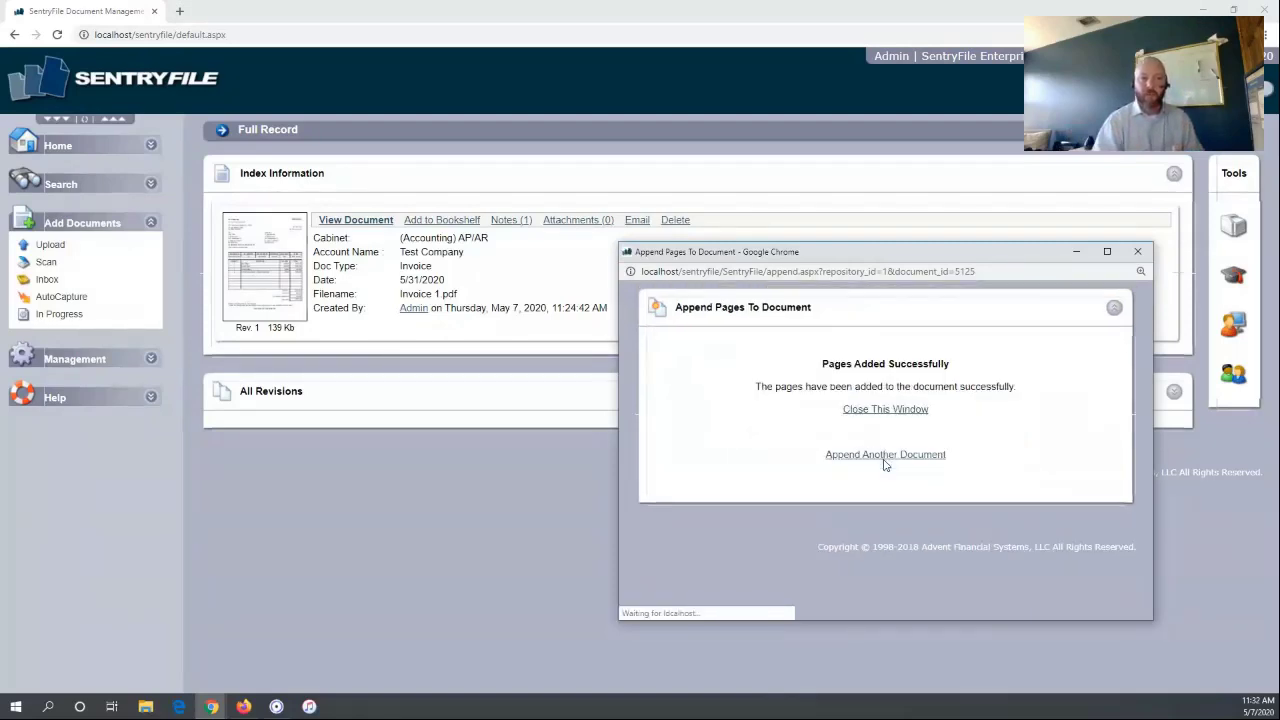
left_click(880, 410)
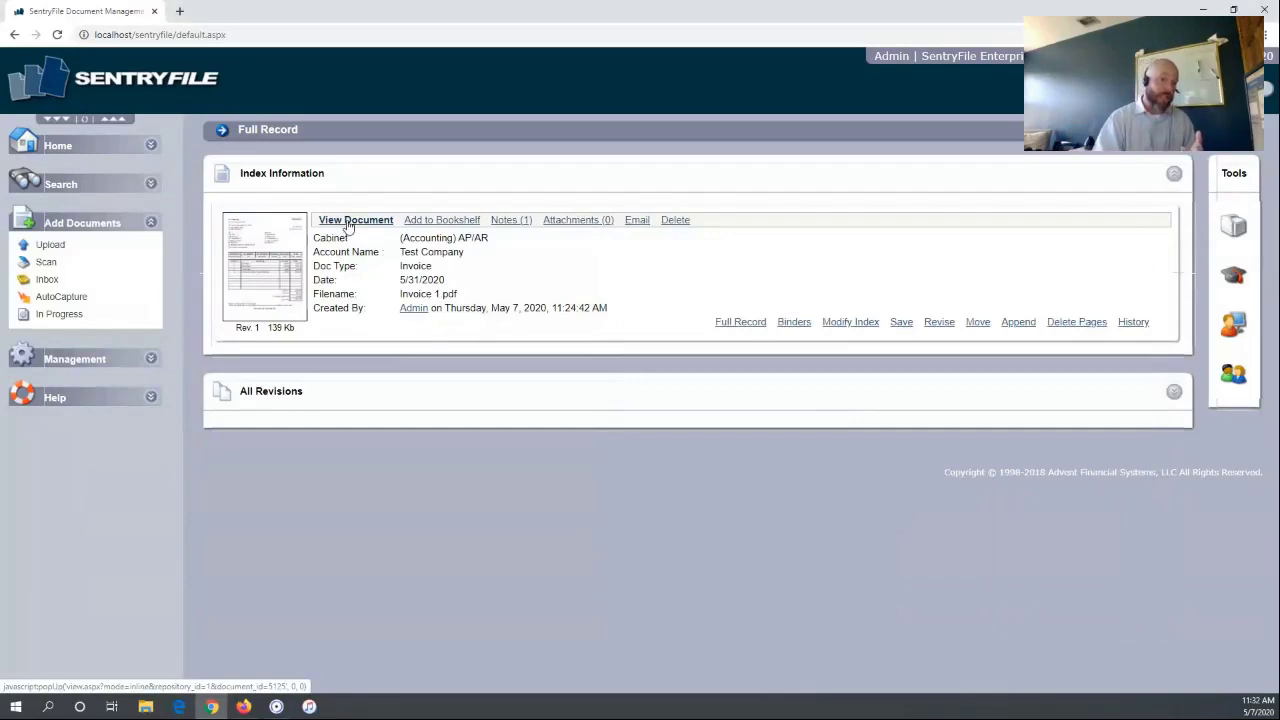
left_click(349, 222)
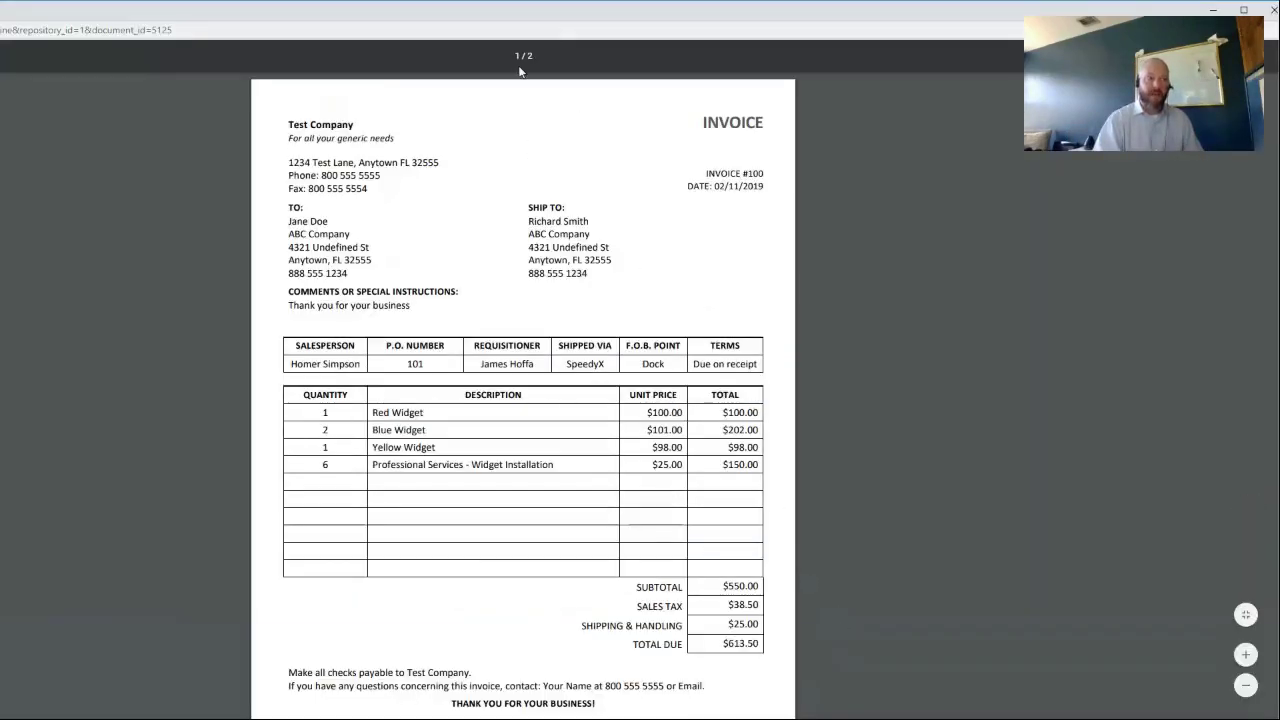
left_click(520, 64)
scroll(600, 171, "down", 10)
scroll(683, 163, "up", 10)
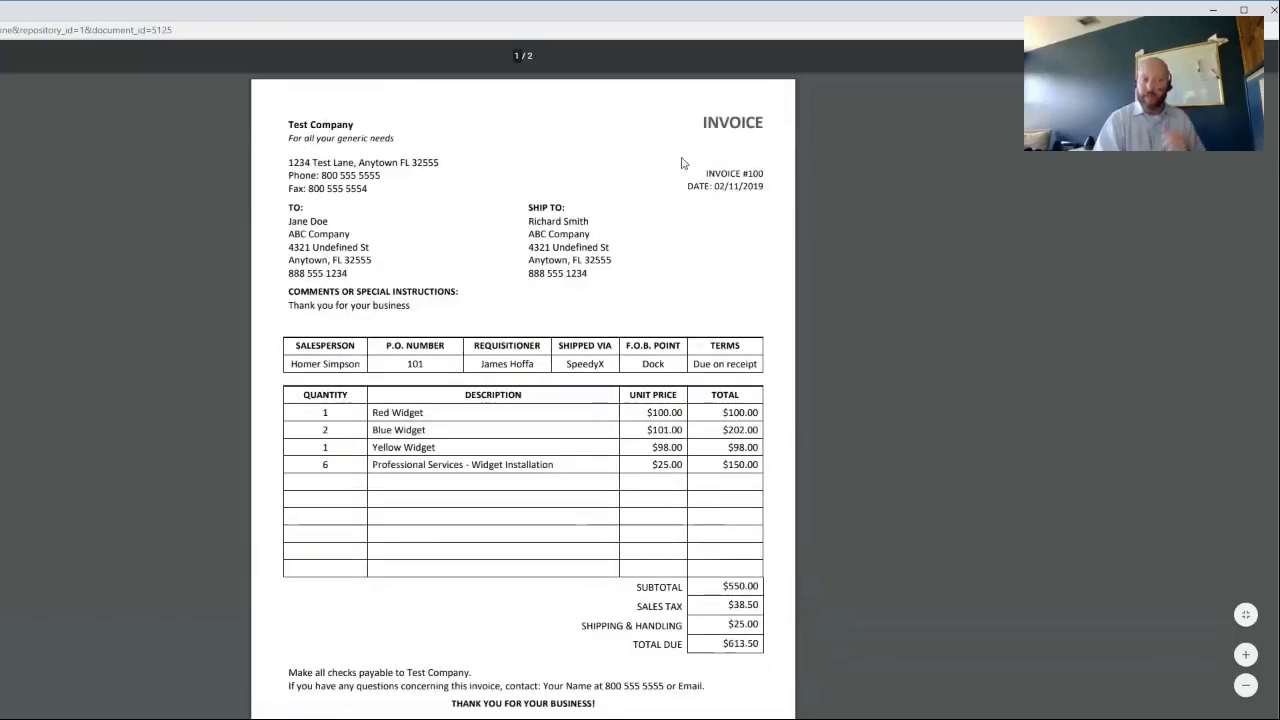
left_click(1272, 9)
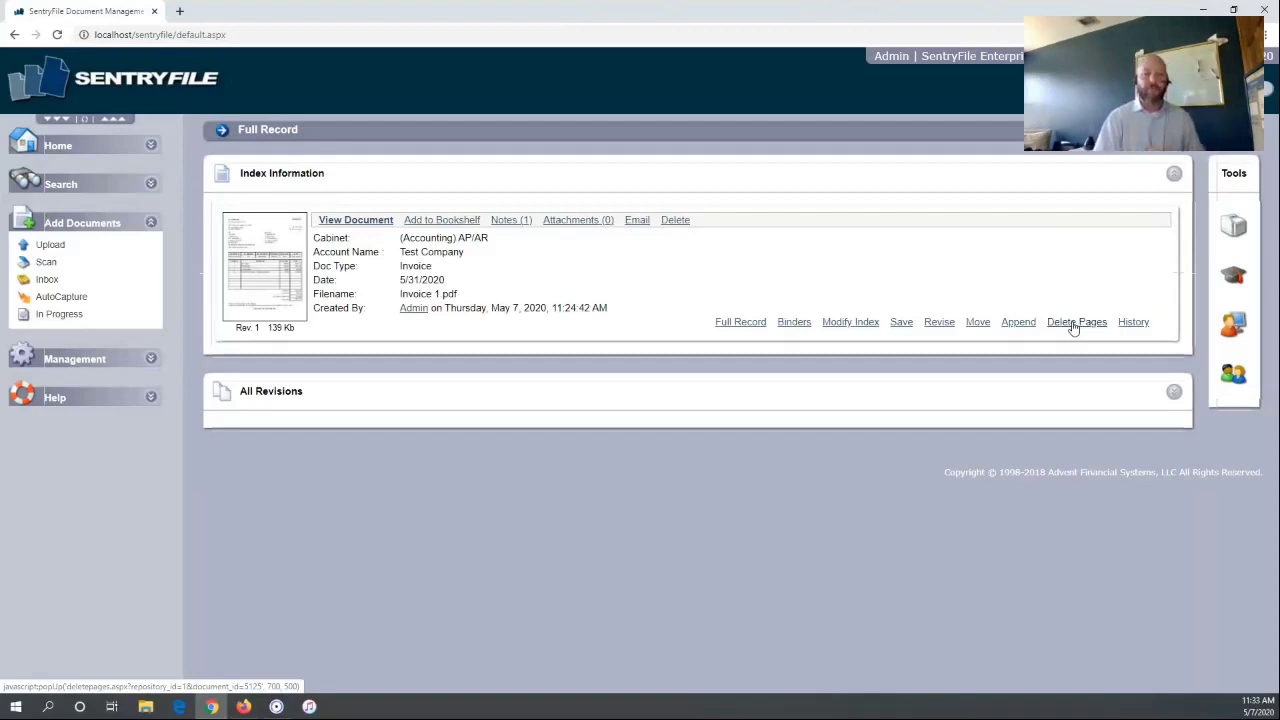
Review the document's History, close it, and collapse Add Documents in the navigation
left_click(1137, 323)
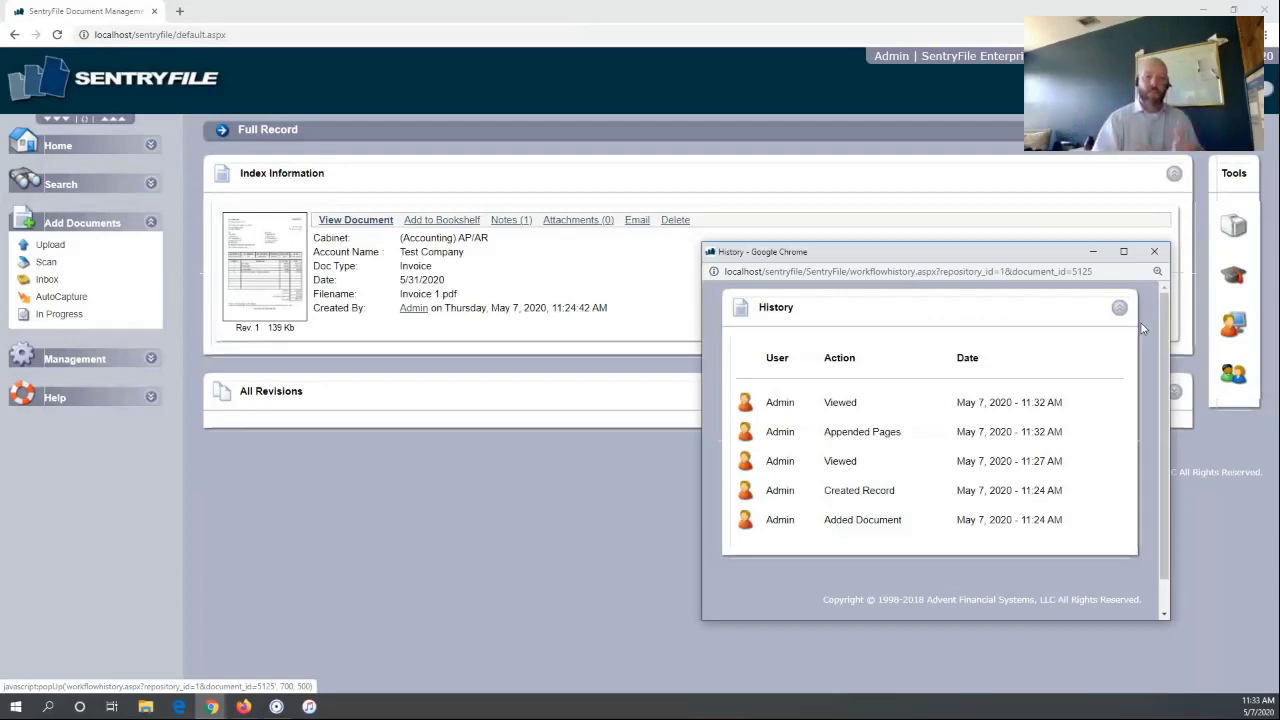
left_click(1155, 251)
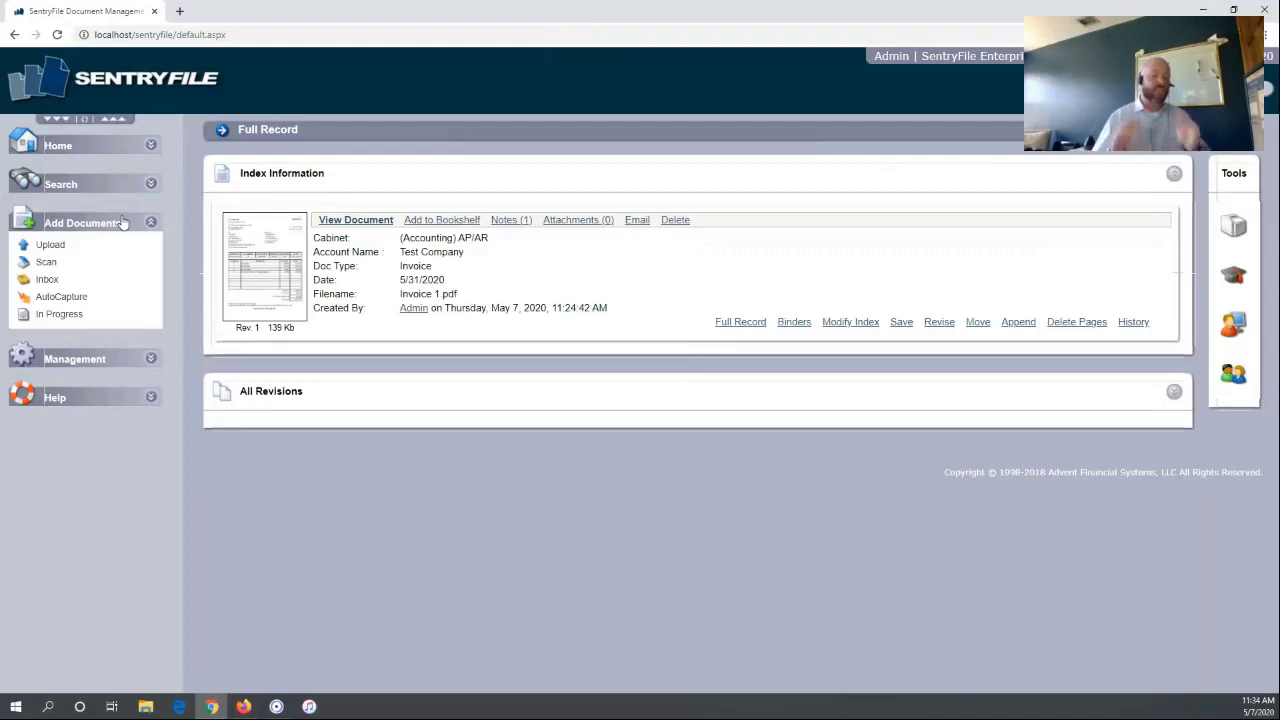
left_click(122, 221)
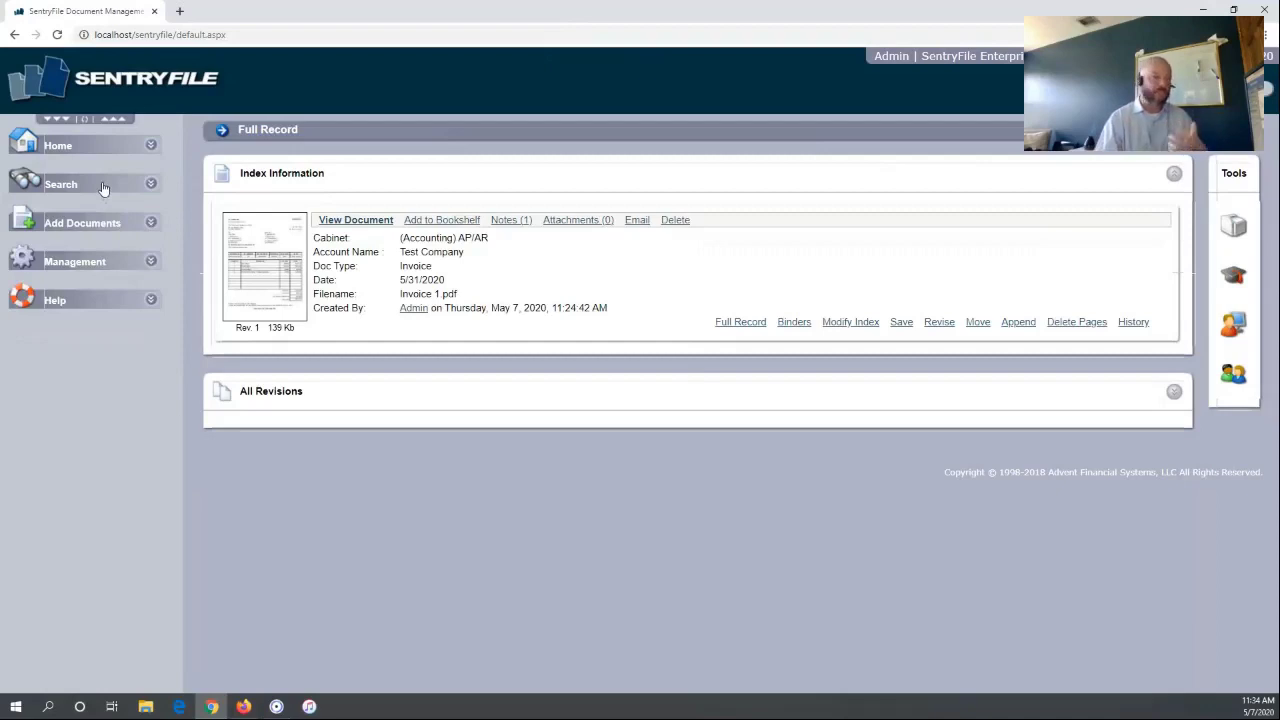
Expand Search in the left navigation and choose Browse Search
left_click(102, 186)
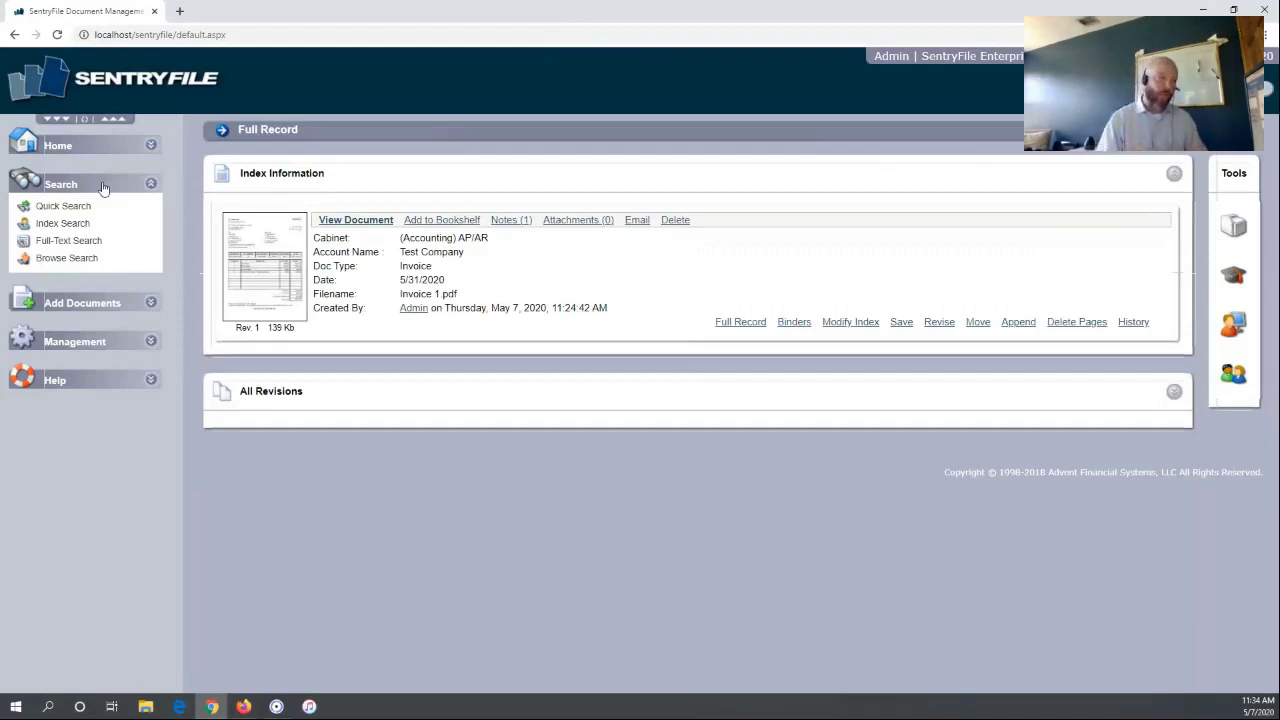
left_click(66, 260)
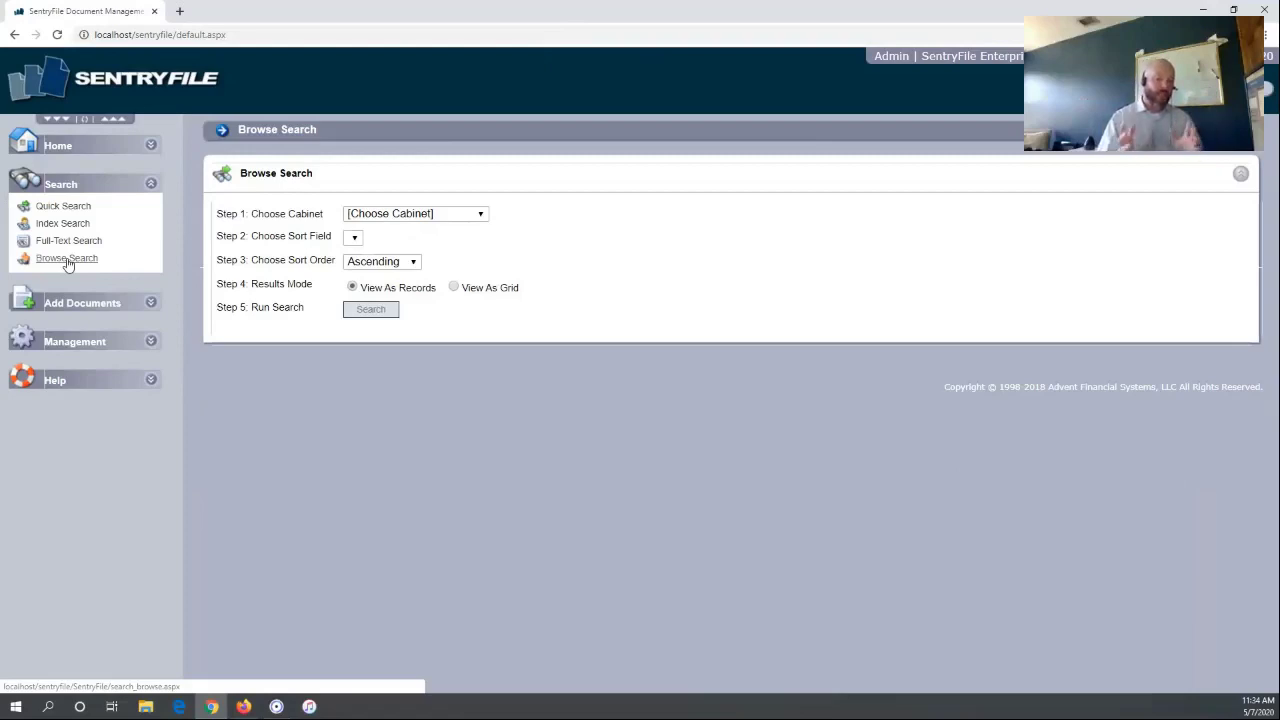
Browse the (Accounting) AP/AR cabinet sorted by Account Name, then go to Quick Search
left_click(420, 213)
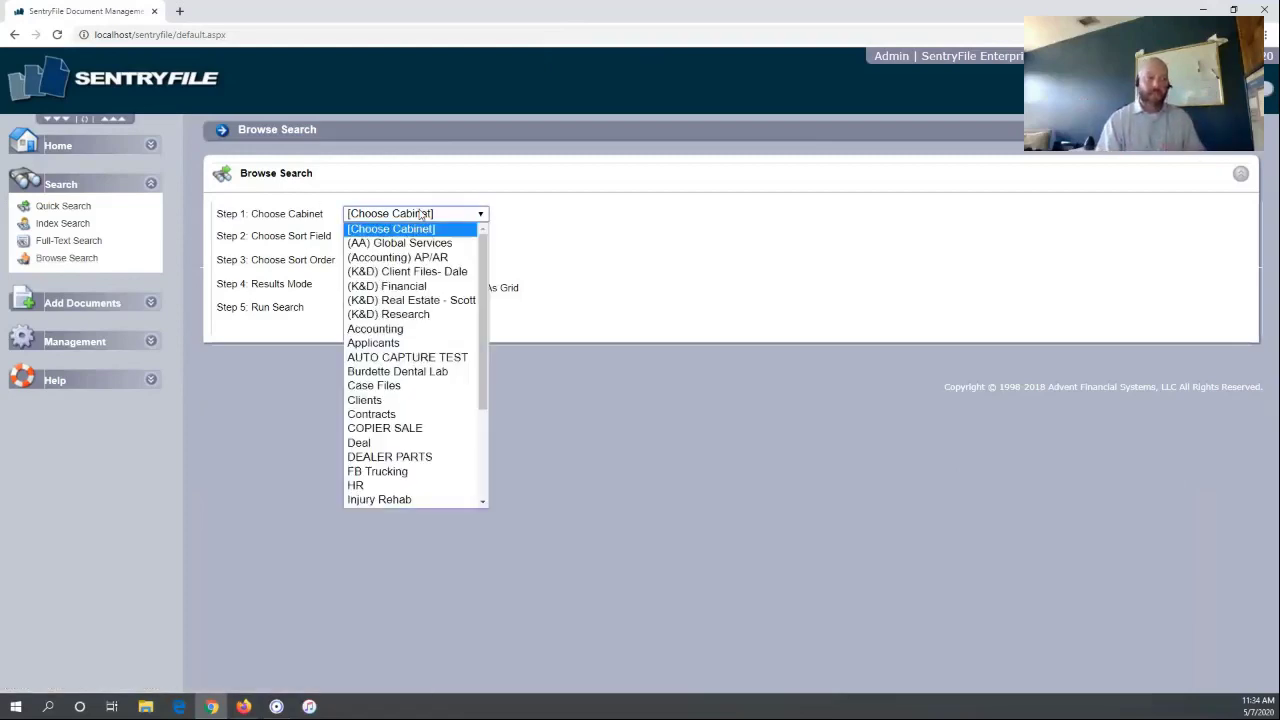
left_click(418, 258)
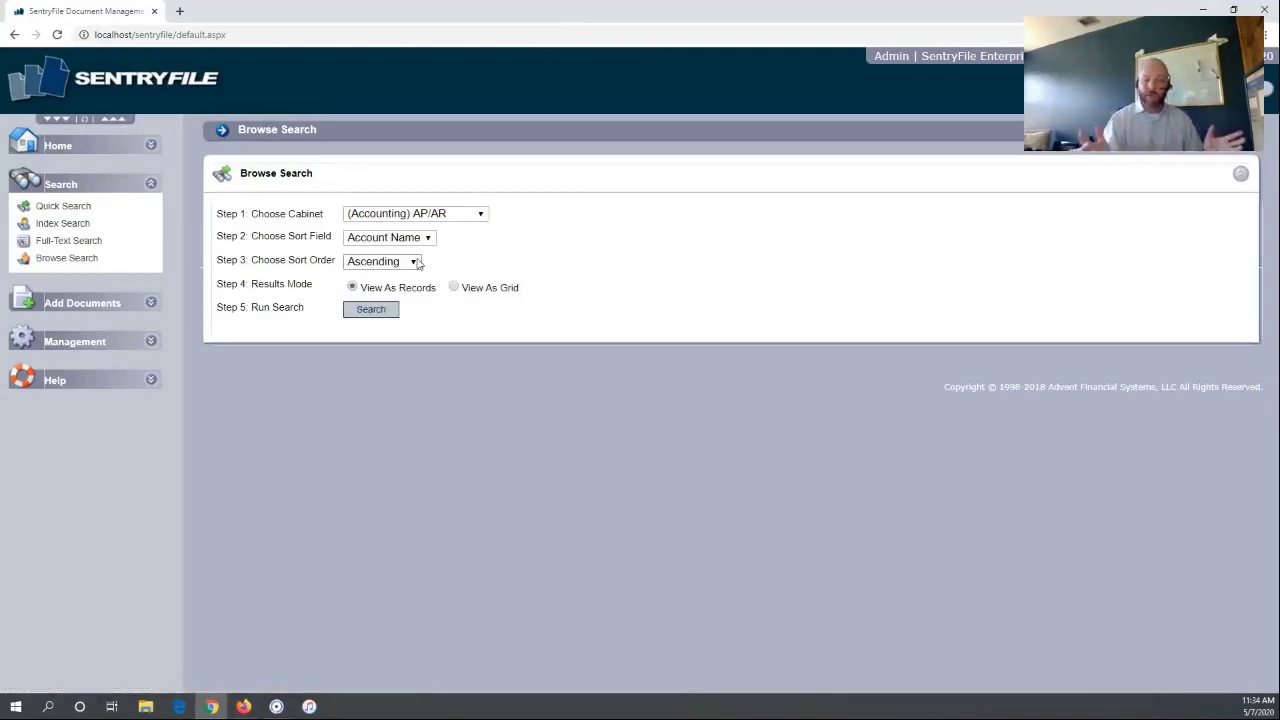
left_click(426, 240)
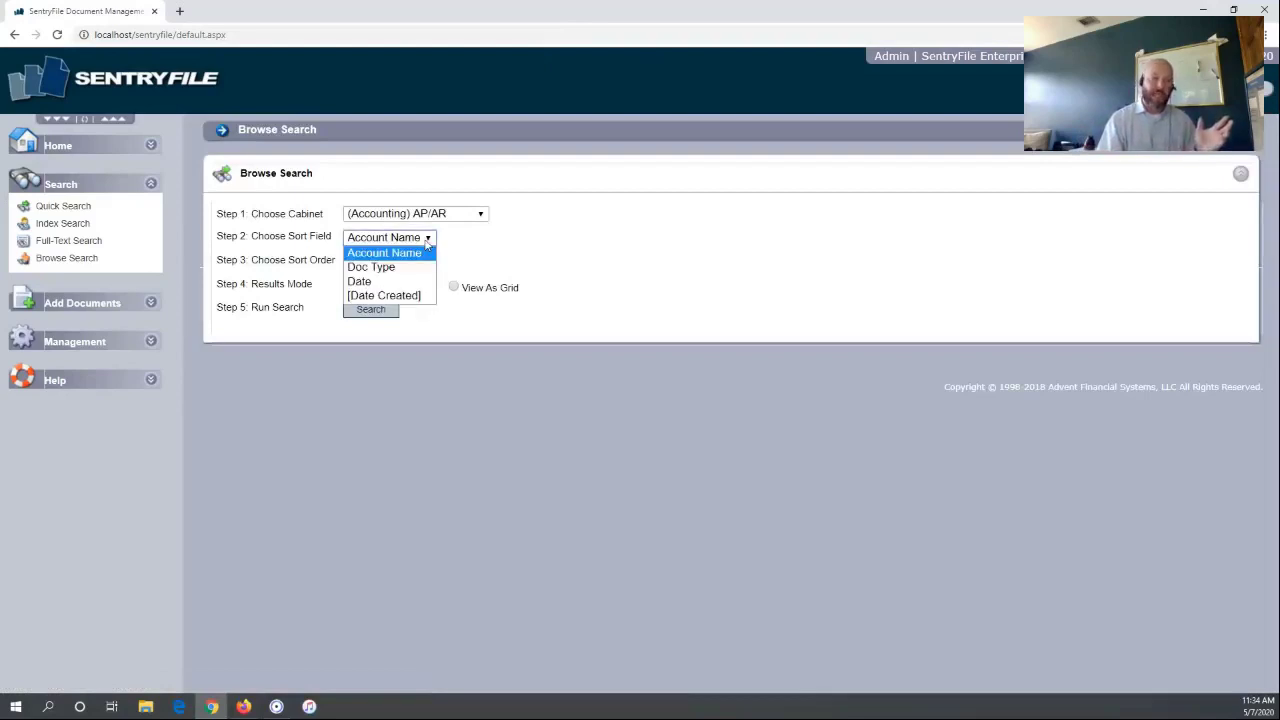
left_click(426, 240)
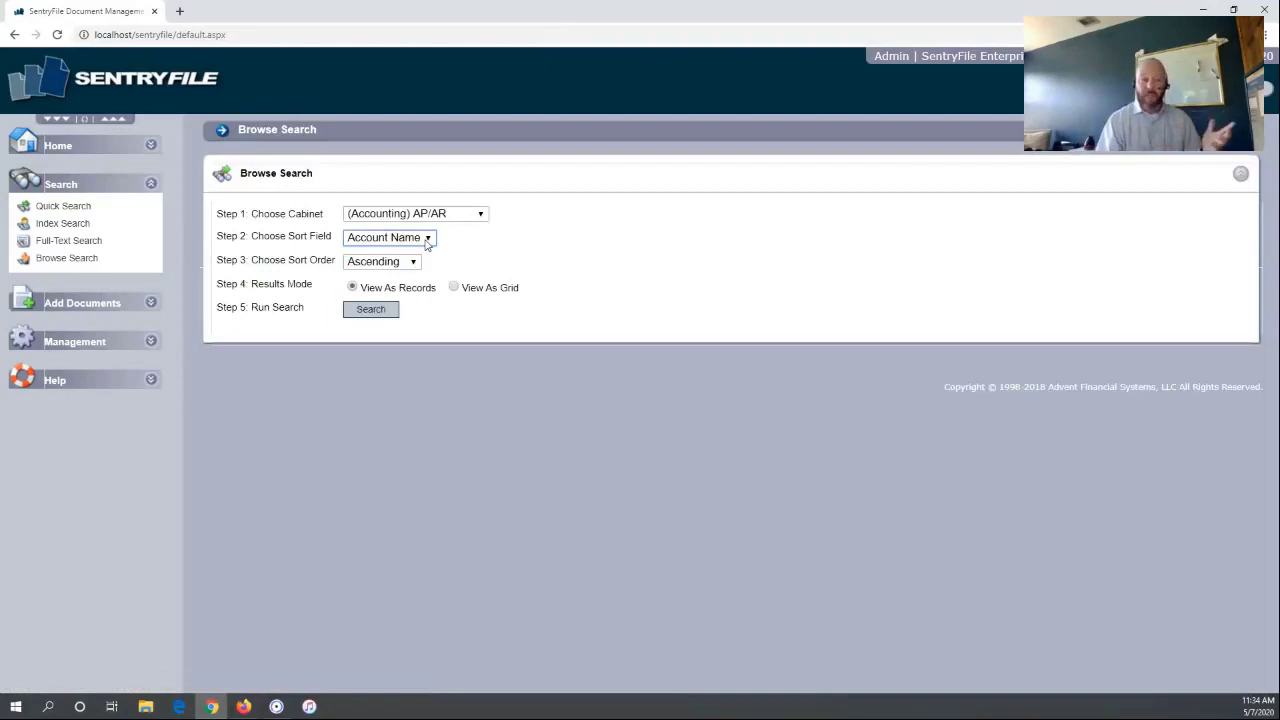
left_click(390, 311)
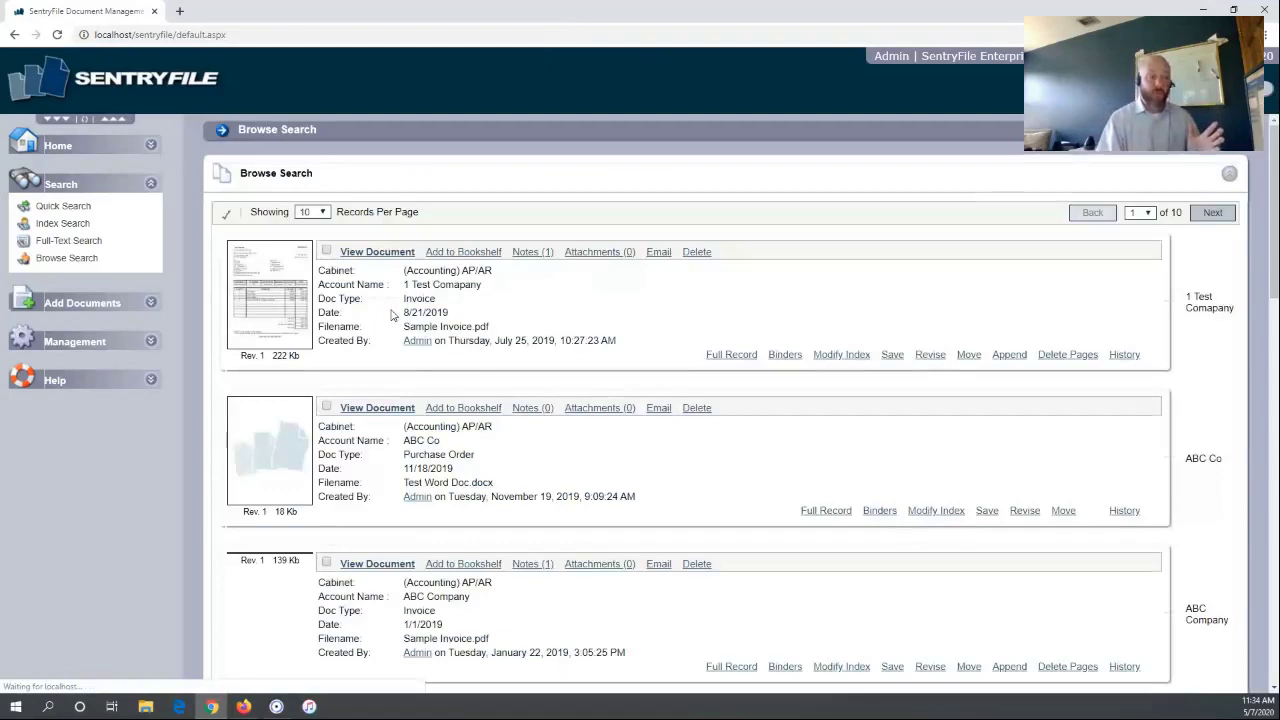
scroll(392, 314, "down", 10)
scroll(392, 314, "up", 10)
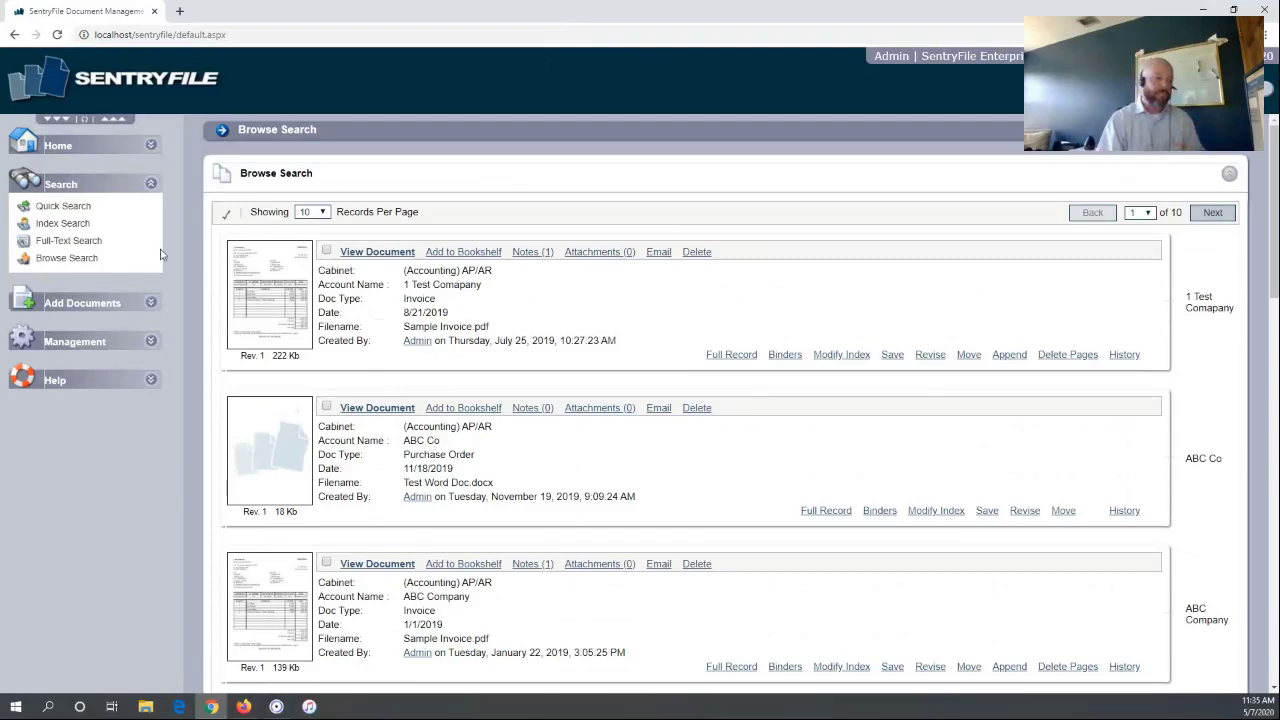
left_click(53, 208)
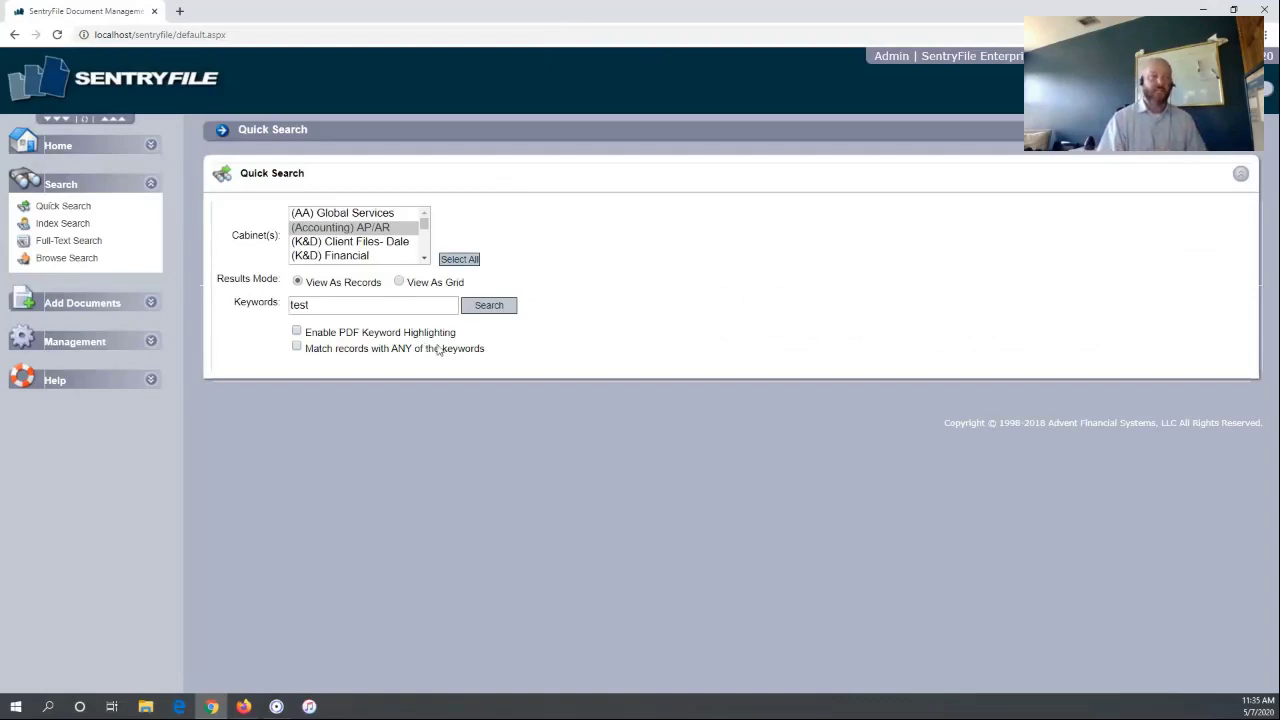
Quick Search the (Accounting) AP/AR cabinet for 'test' and scroll through the matching records
left_click(386, 230)
left_click(231, 307)
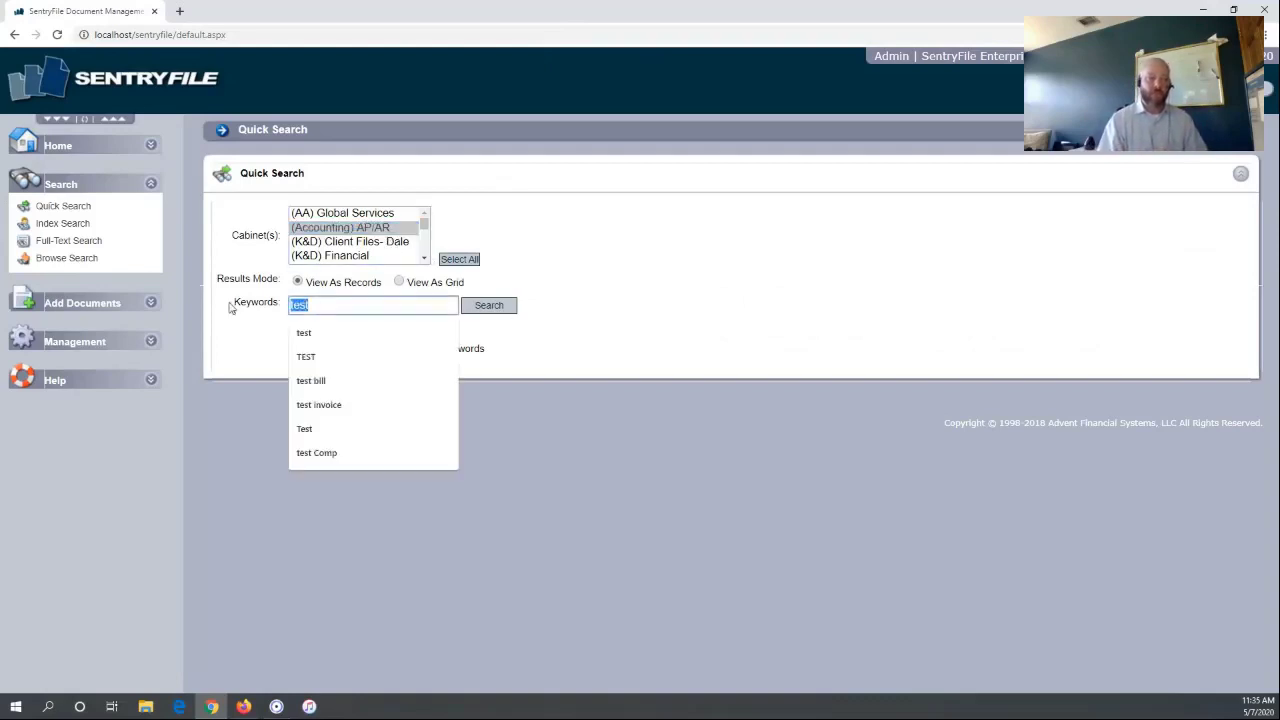
type("test")
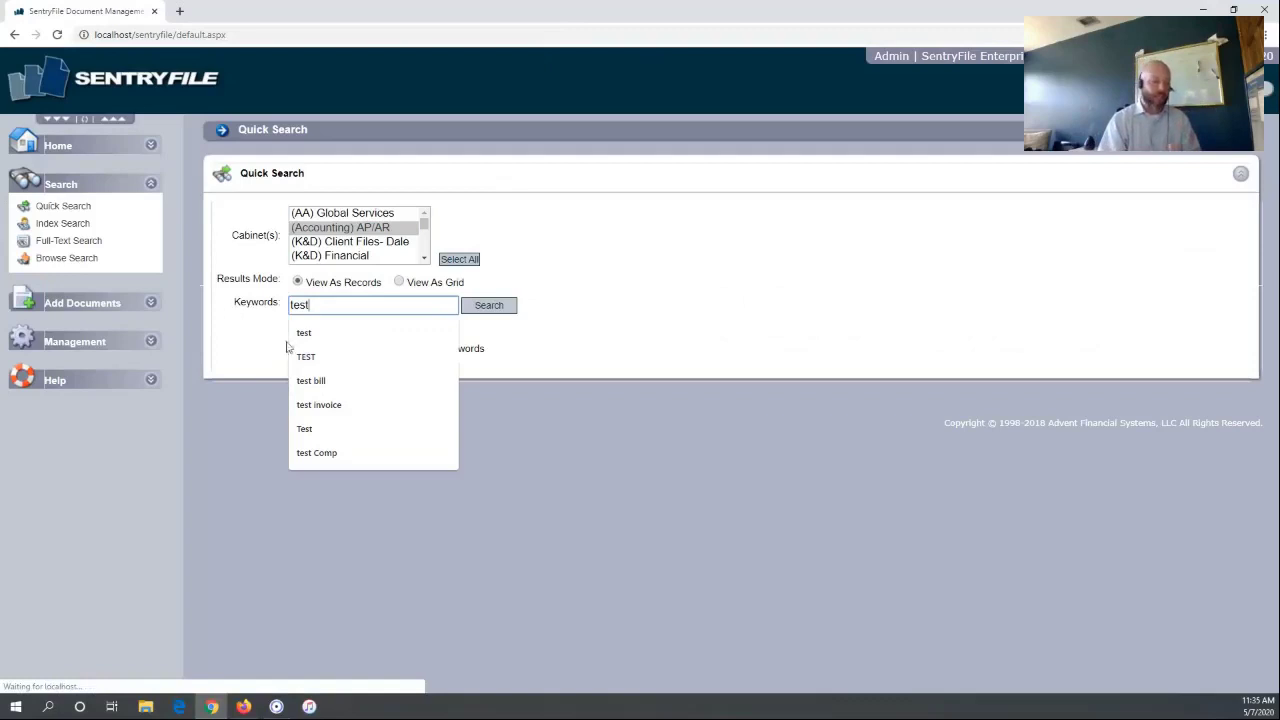
left_click(432, 438)
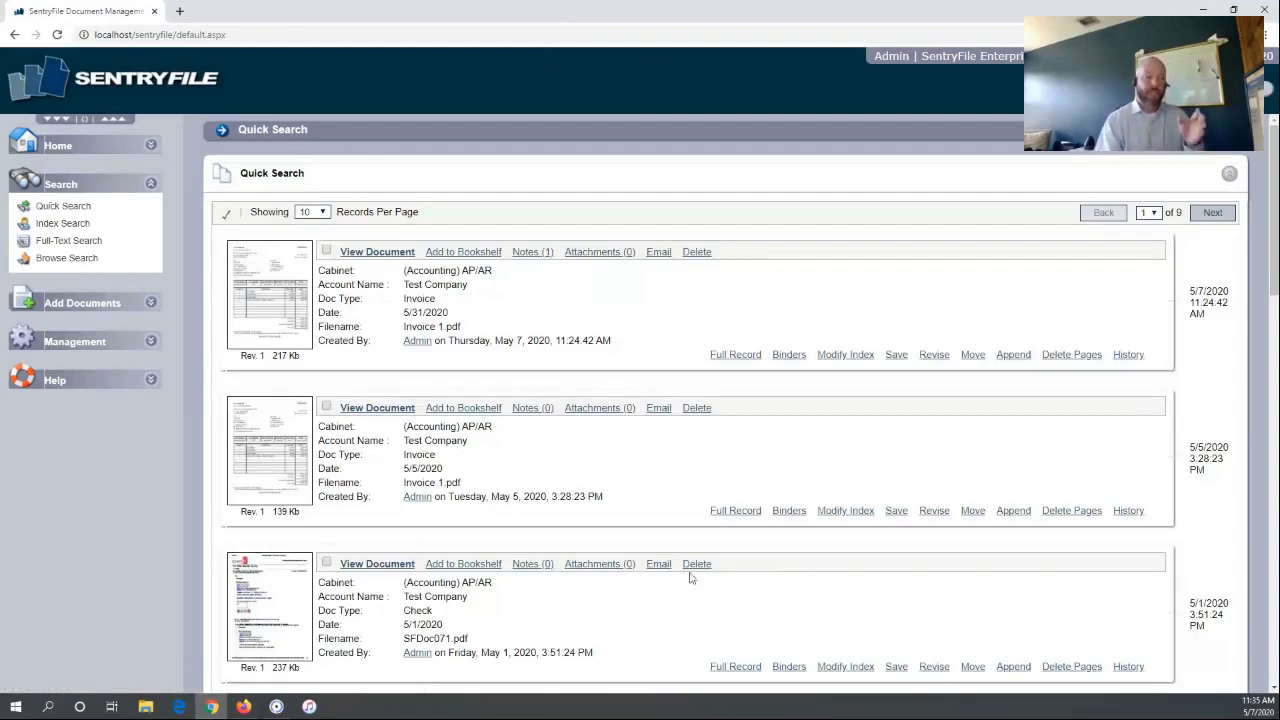
scroll(546, 543, "down", 2)
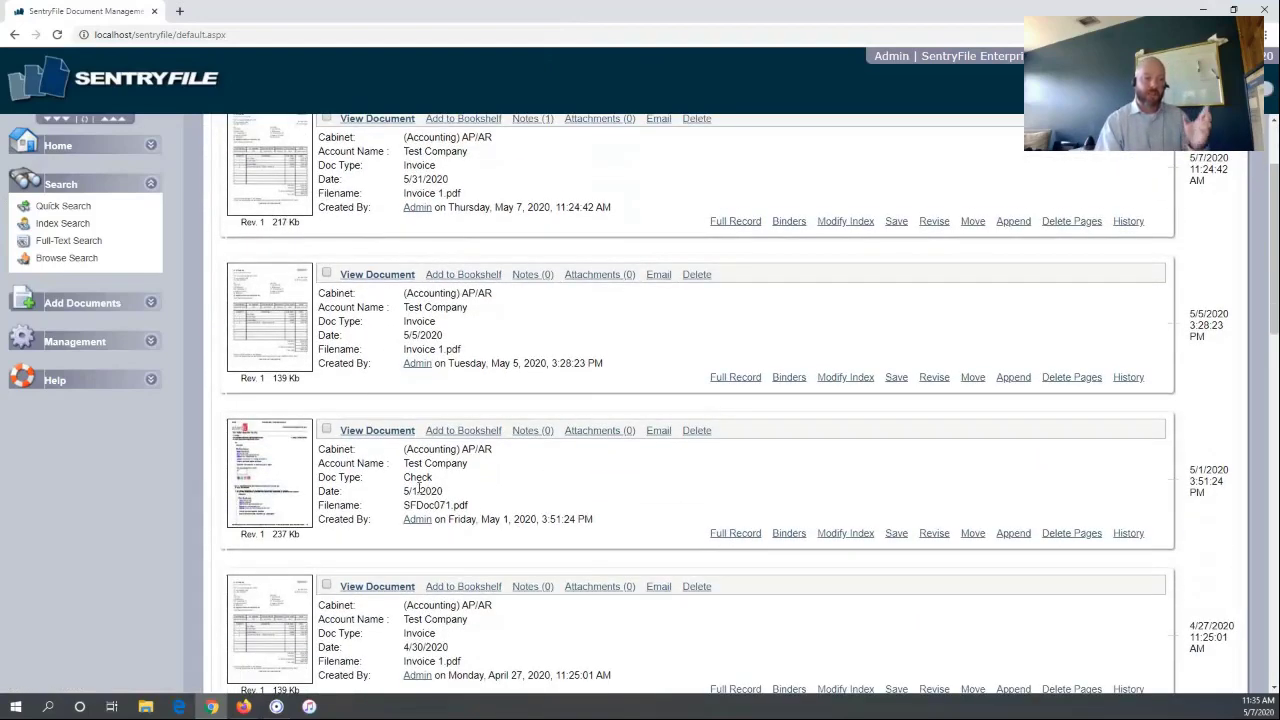
scroll(420, 492, "down", 5)
scroll(420, 492, "down", 7)
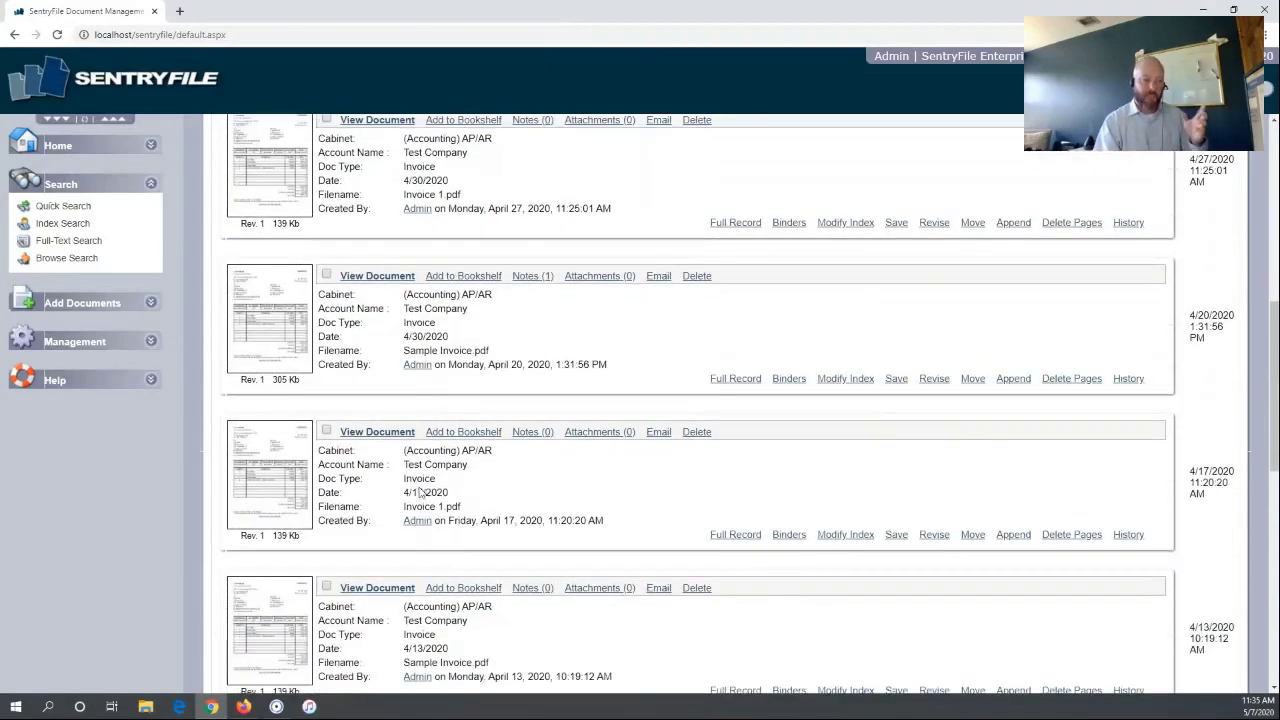
scroll(420, 487, "down", 4)
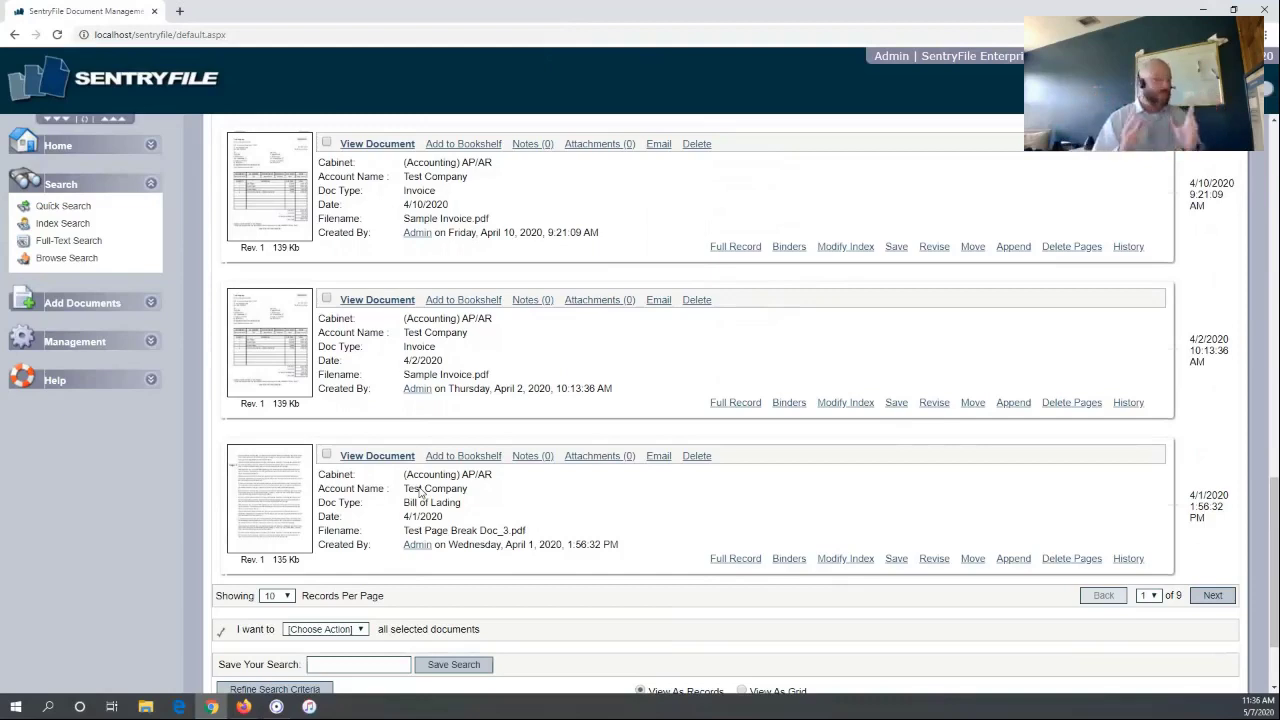
Rerun the Quick Search with keywords 'test bill' and scroll through the one-page results
left_click(63, 206)
left_click(335, 304)
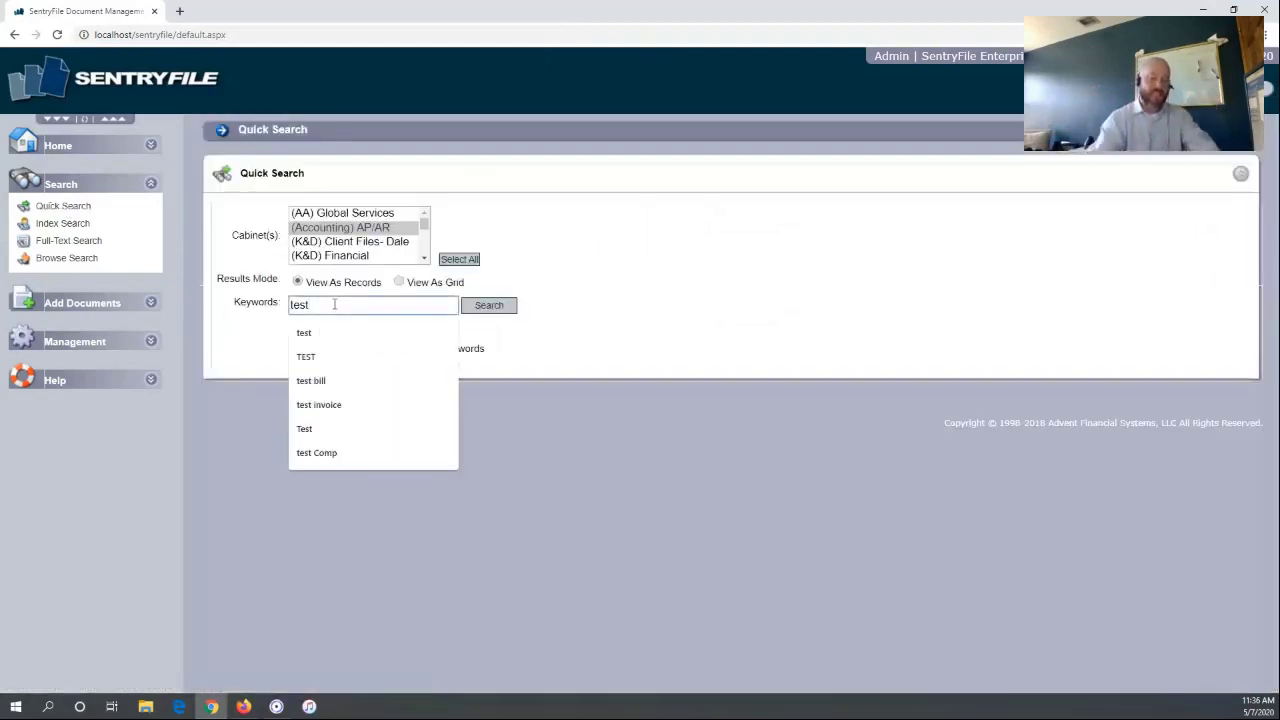
type("bill")
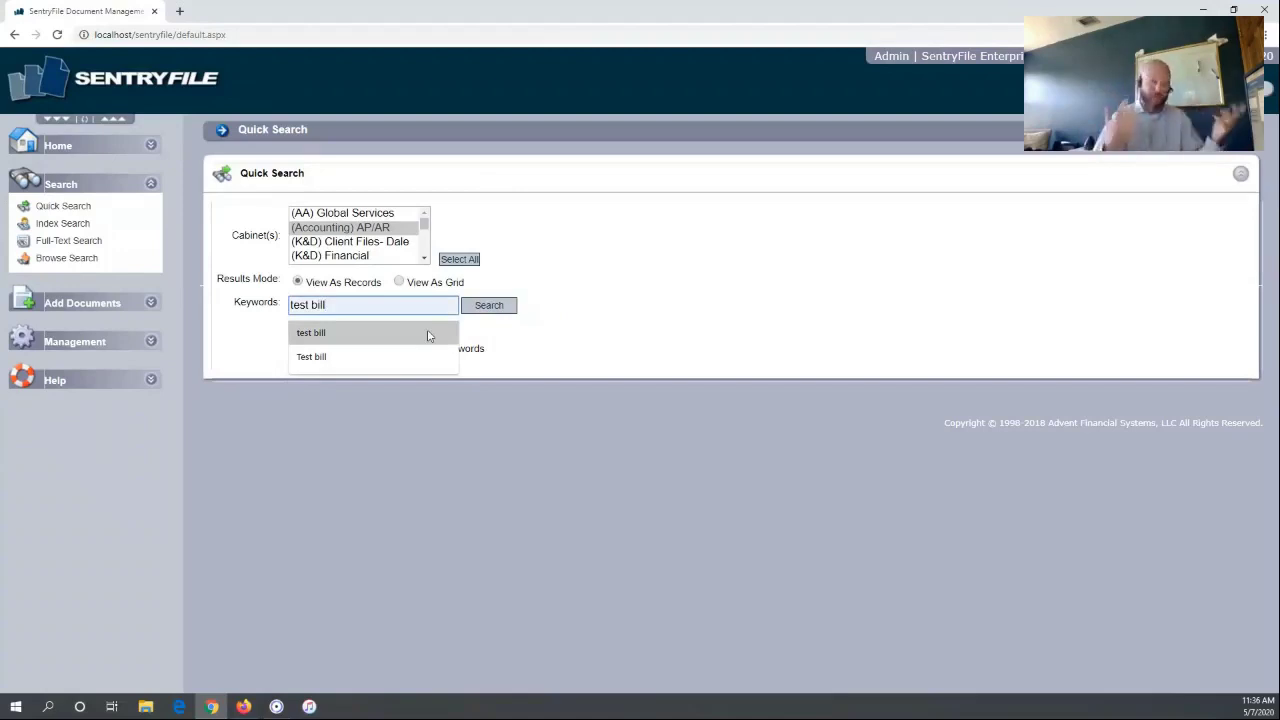
left_click(510, 310)
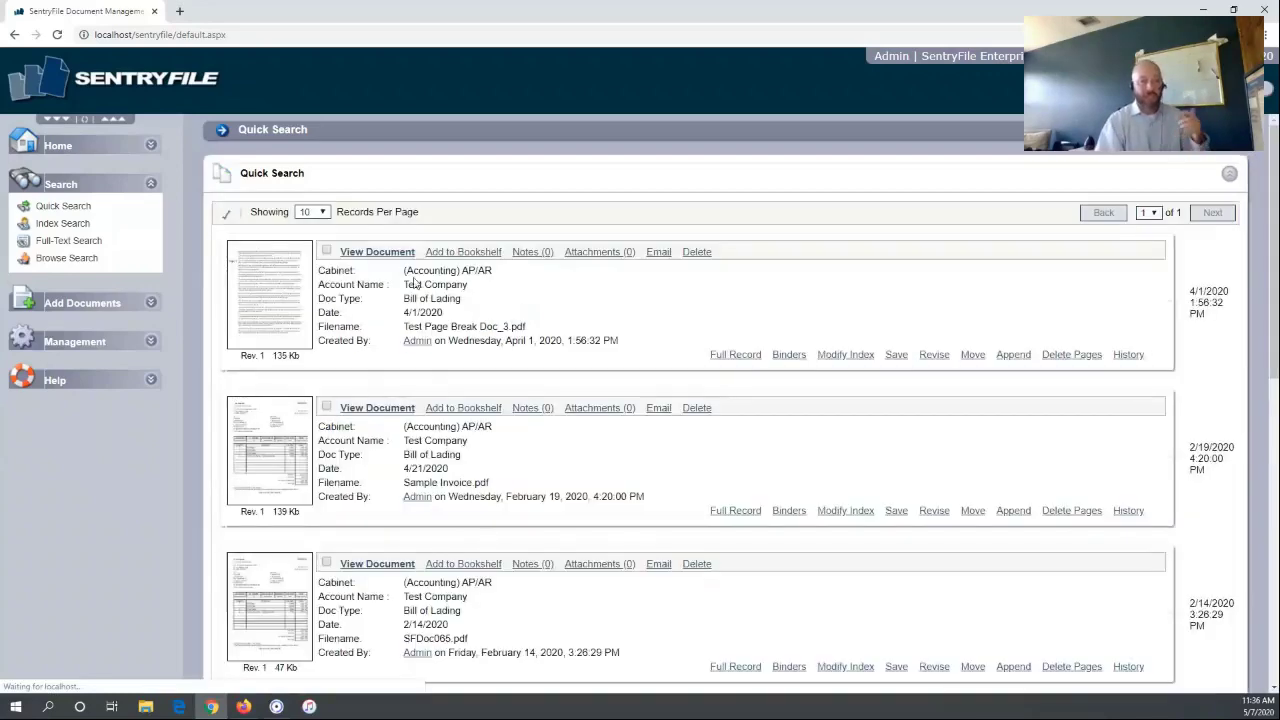
scroll(429, 388, "down", 2)
scroll(429, 388, "down", 10)
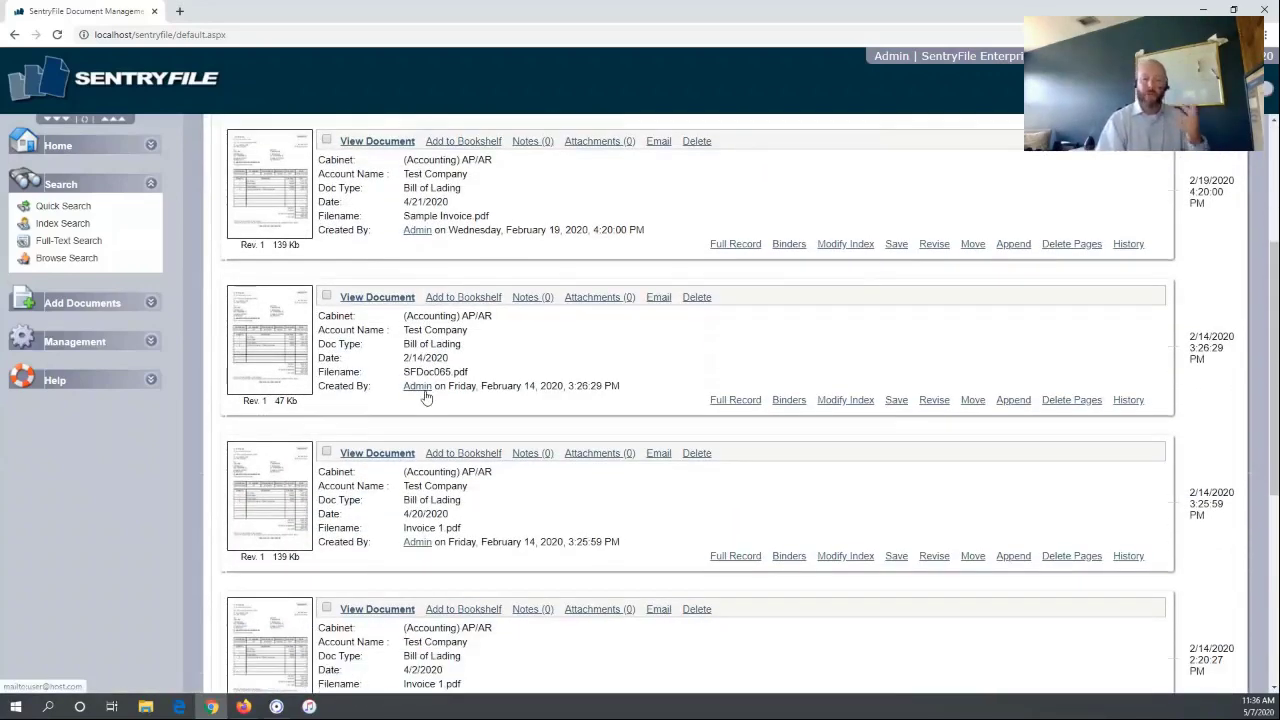
scroll(425, 396, "down", 2)
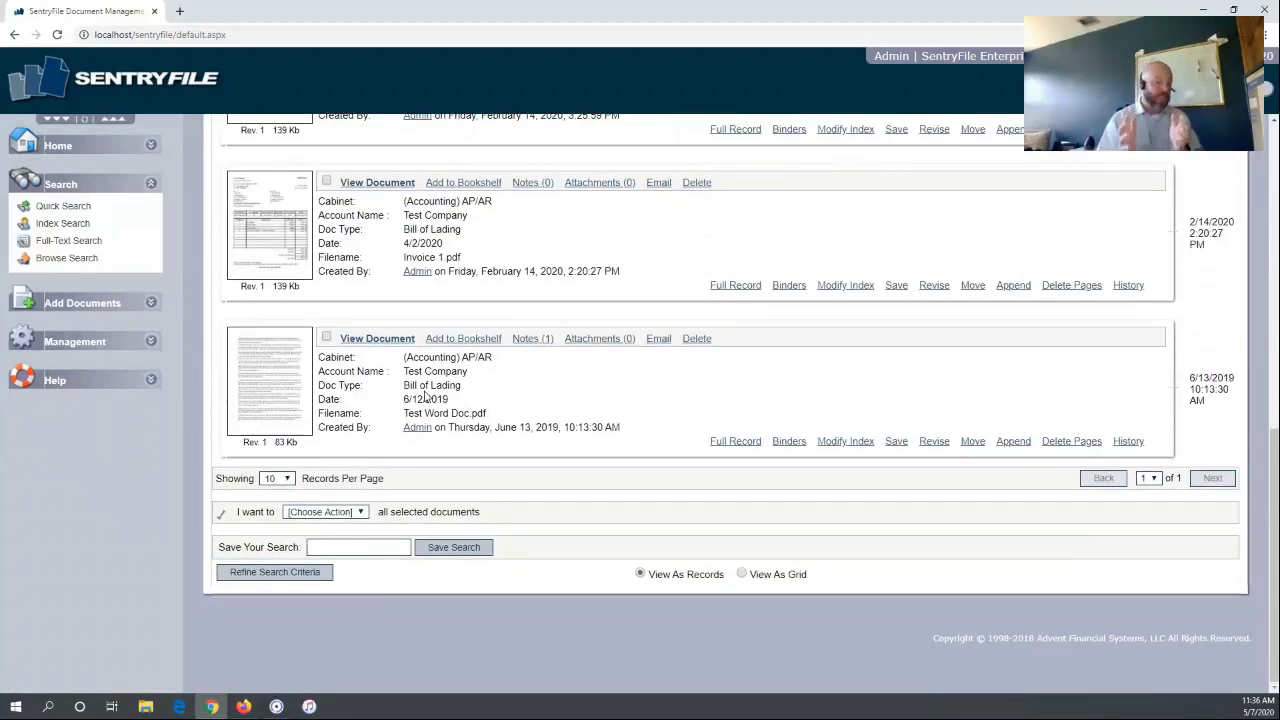
scroll(425, 396, "up", 6)
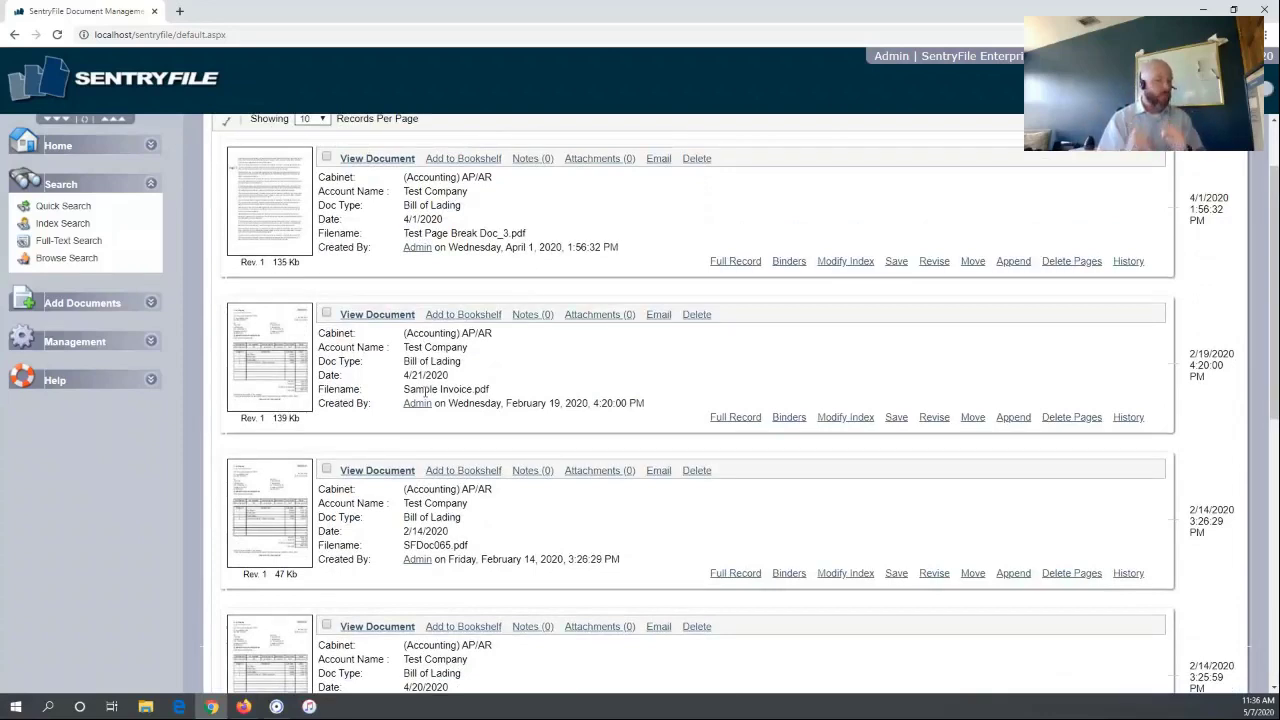
scroll(425, 392, "up", 1)
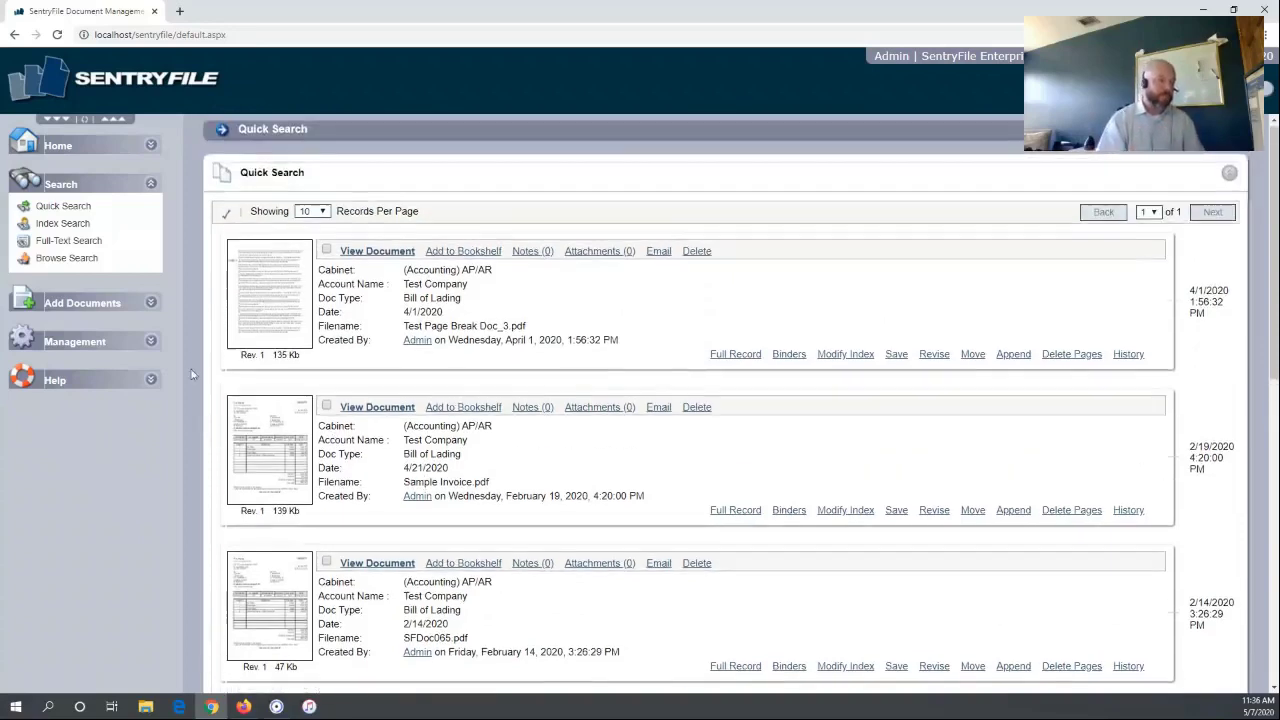
Start an Index Search of (Accounting) AP/AR with the criterion Doc Type Is Invoice
left_click(57, 224)
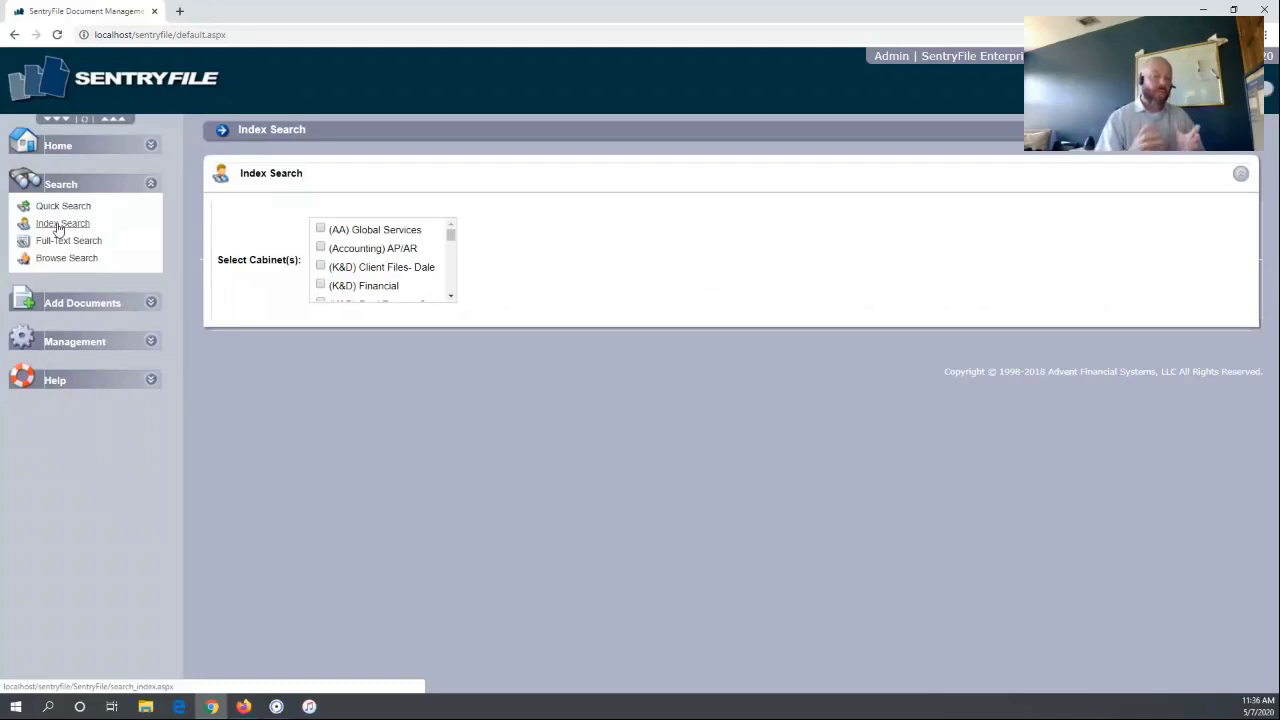
left_click(321, 247)
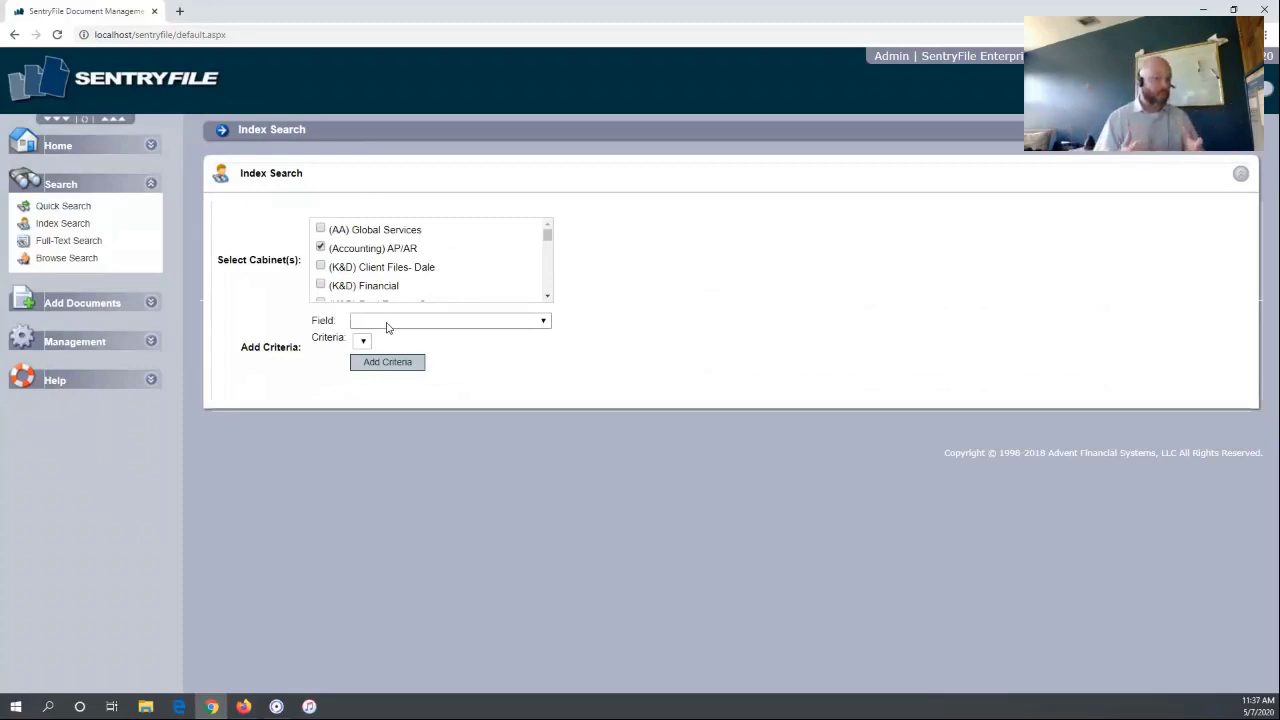
left_click(387, 321)
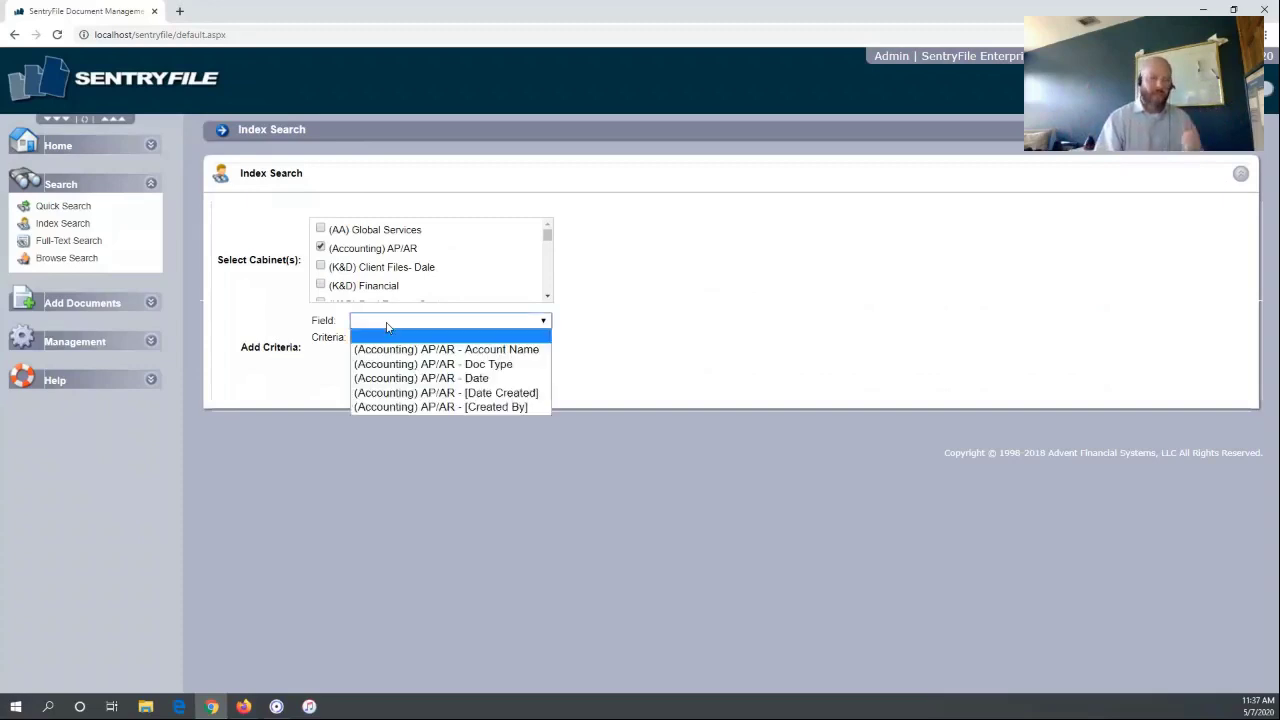
left_click(425, 364)
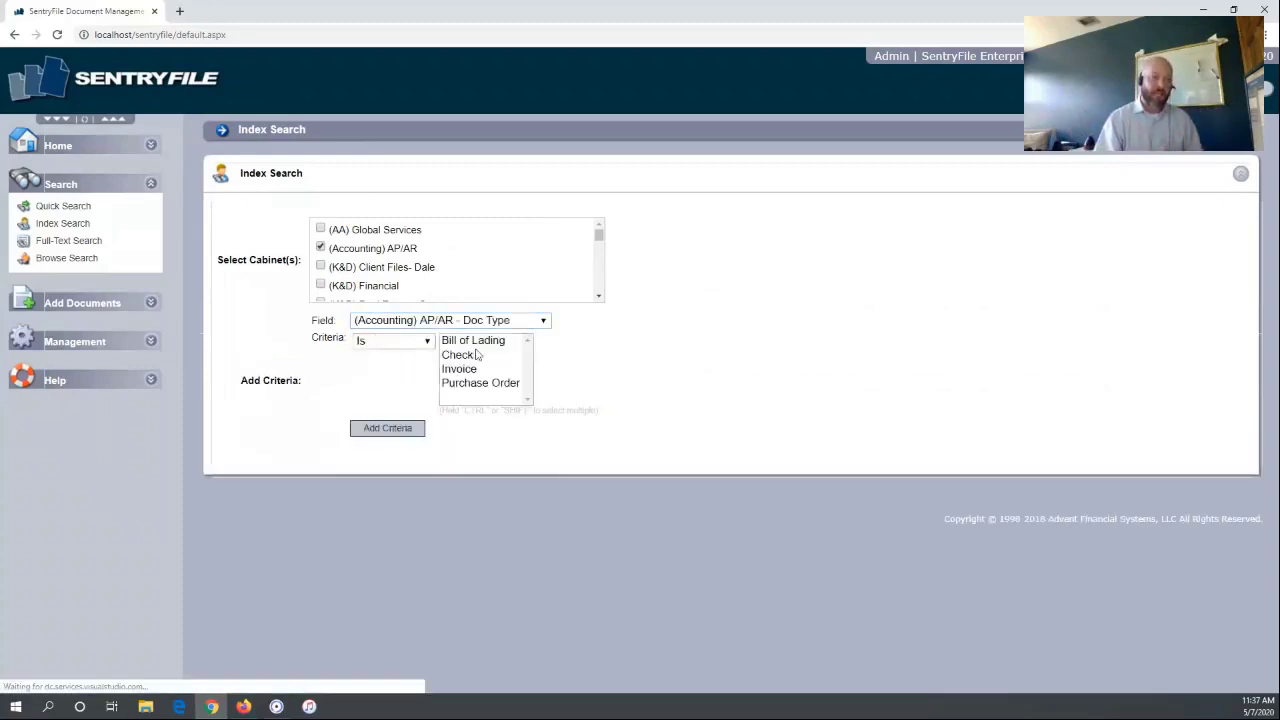
left_click(478, 377)
left_click(410, 436)
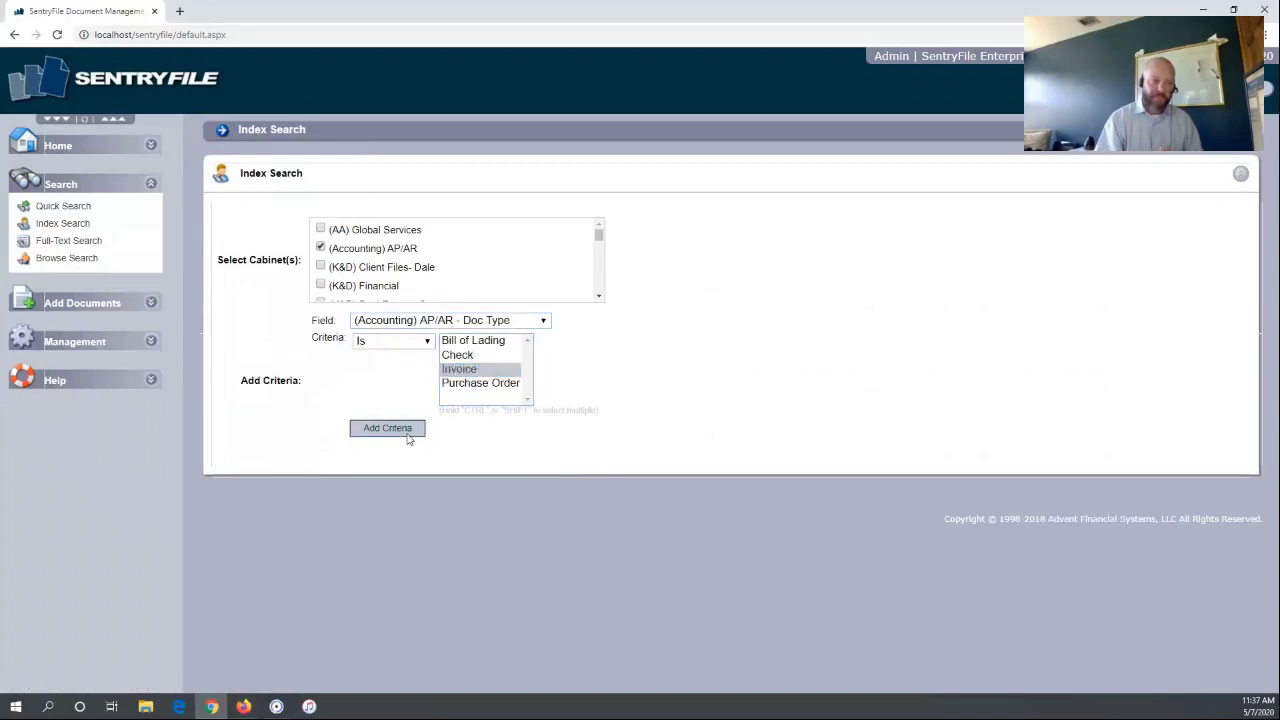
Add a criterion for Date after 01/01/2020
left_click(429, 320)
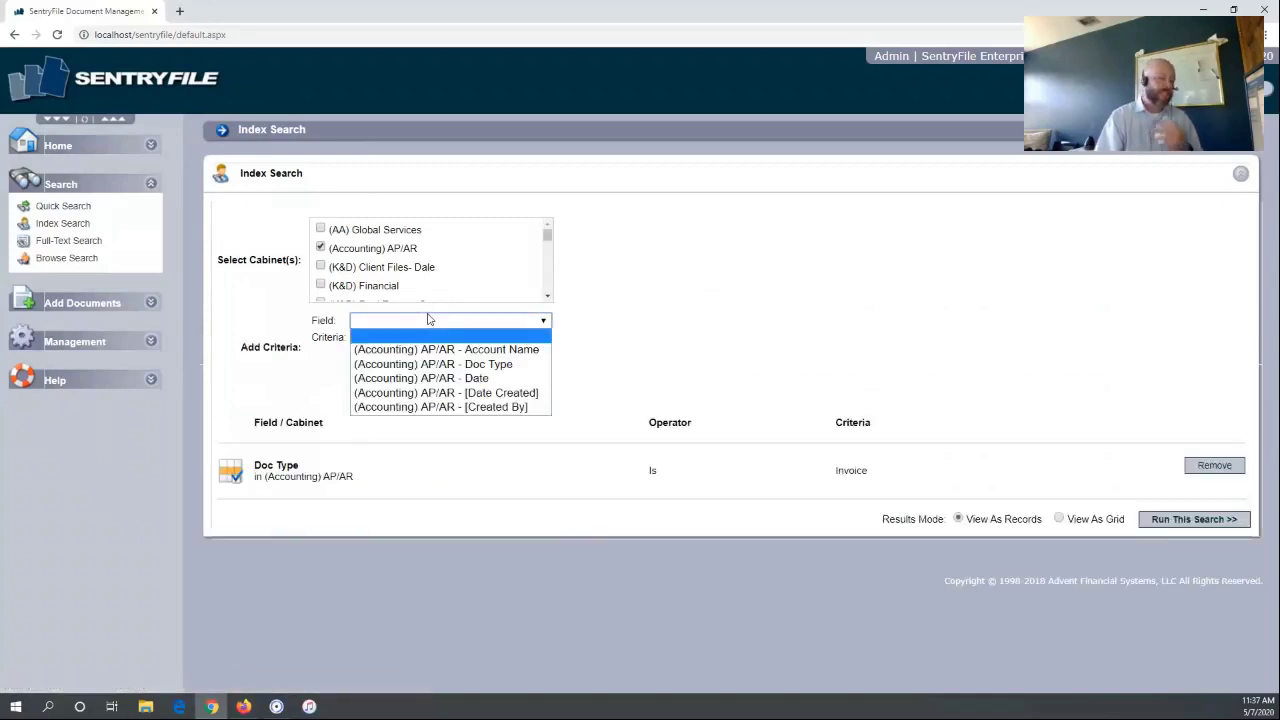
left_click(422, 378)
left_click(398, 342)
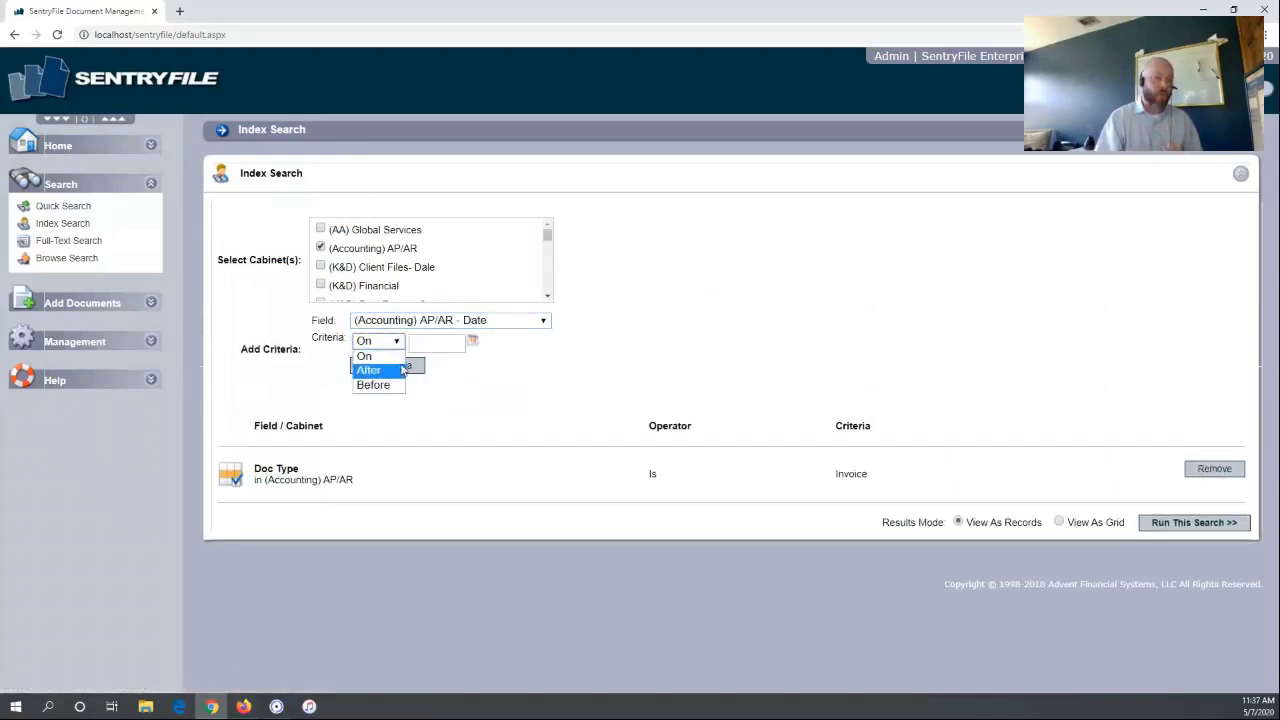
left_click(392, 374)
left_click(473, 342)
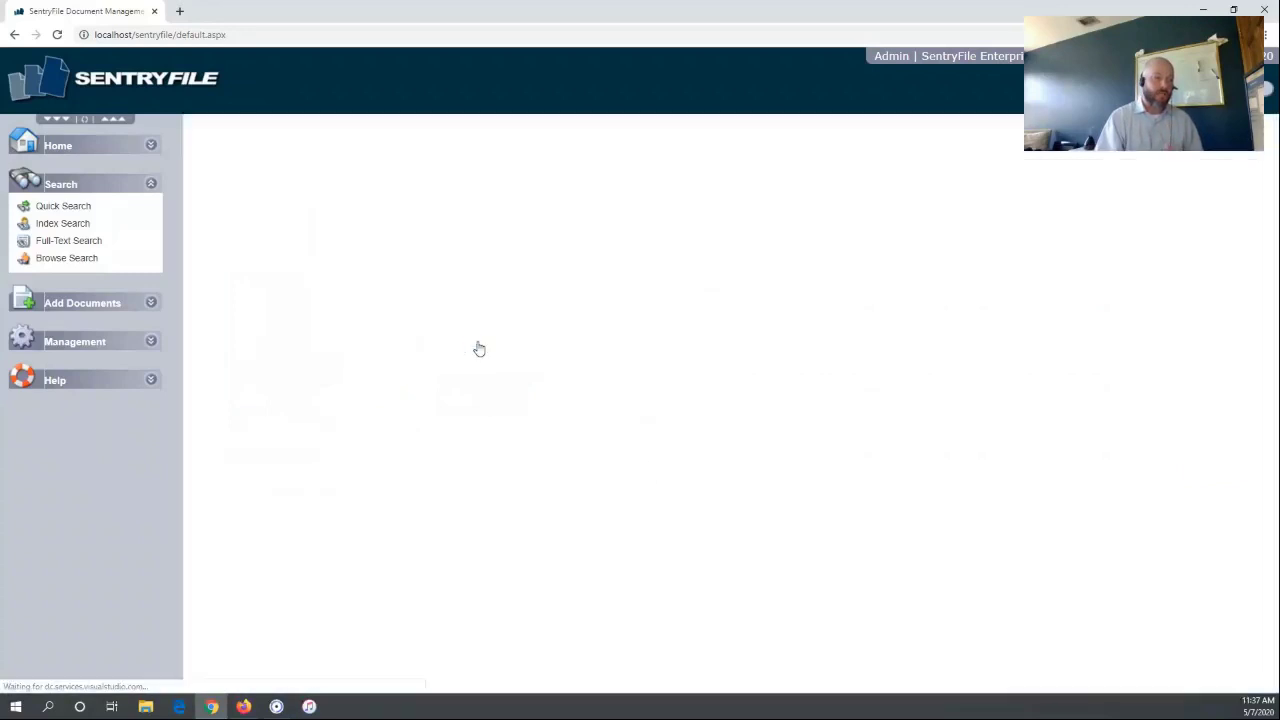
left_click(411, 332)
left_click(411, 332)
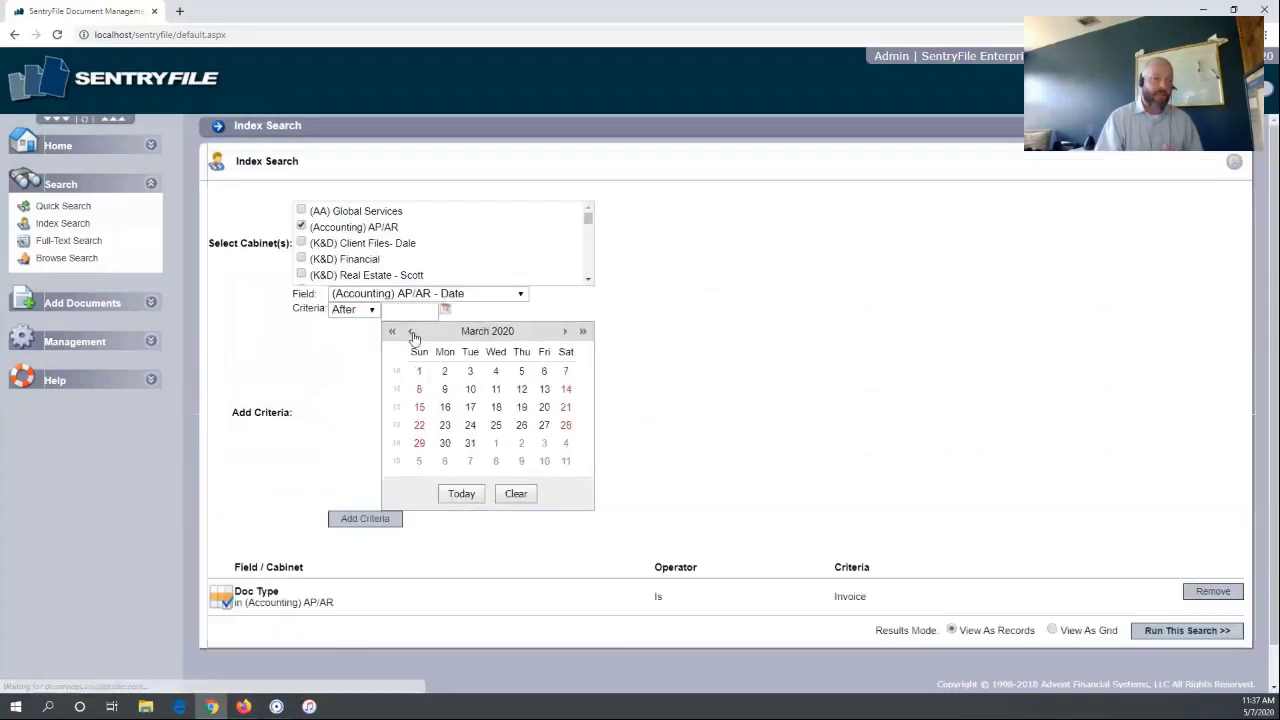
left_click(411, 332)
left_click(410, 332)
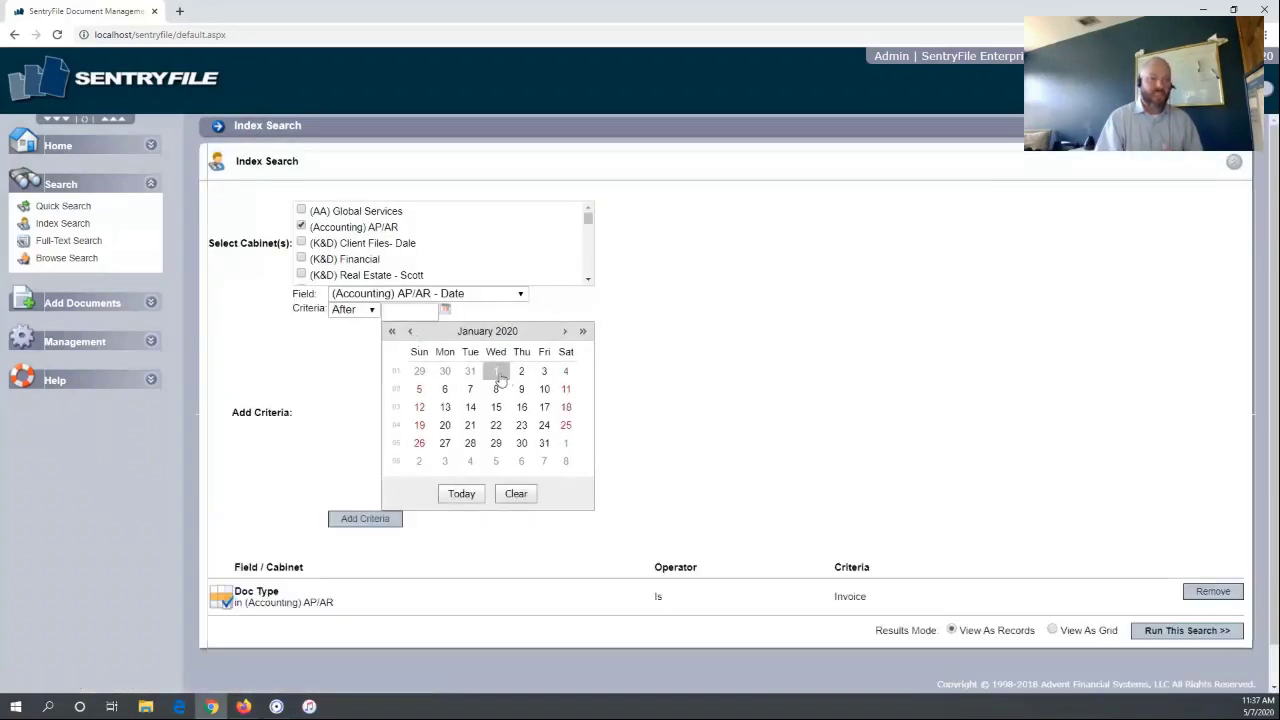
left_click(495, 371)
left_click(418, 369)
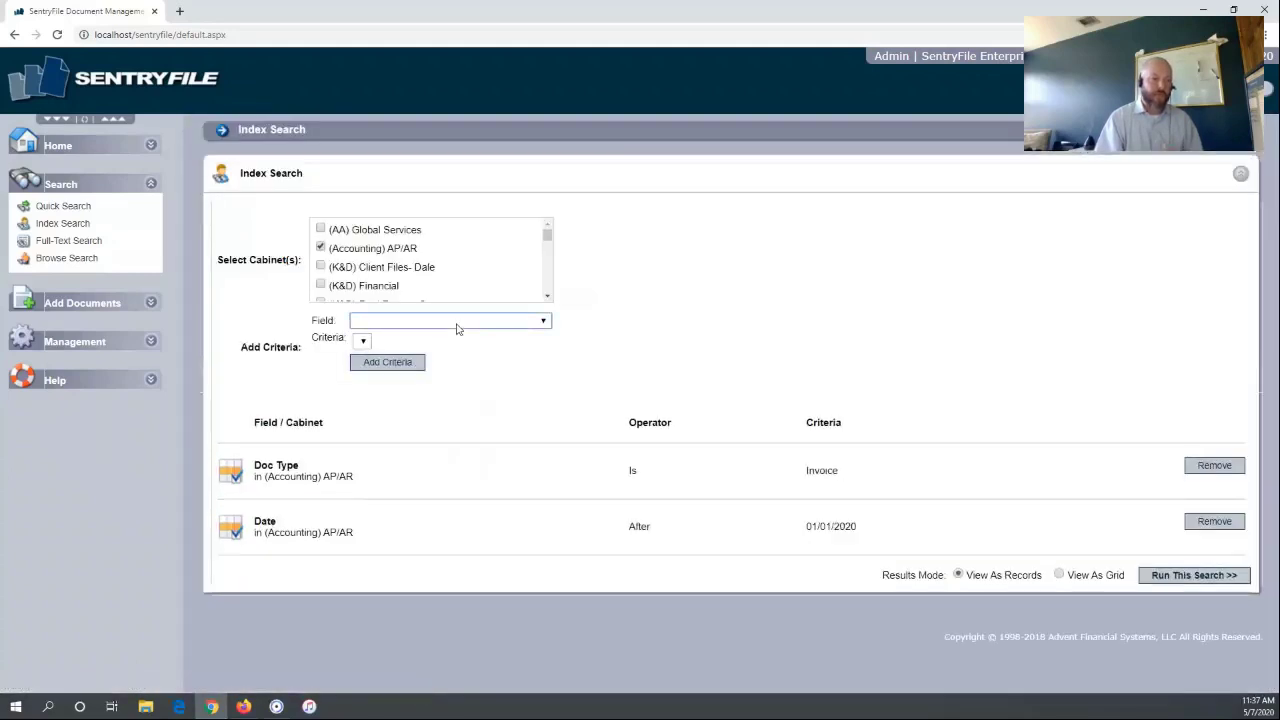
Add a criterion for Date before 03/01/2020 and set results to View As Grid
left_click(455, 322)
left_click(457, 381)
left_click(397, 342)
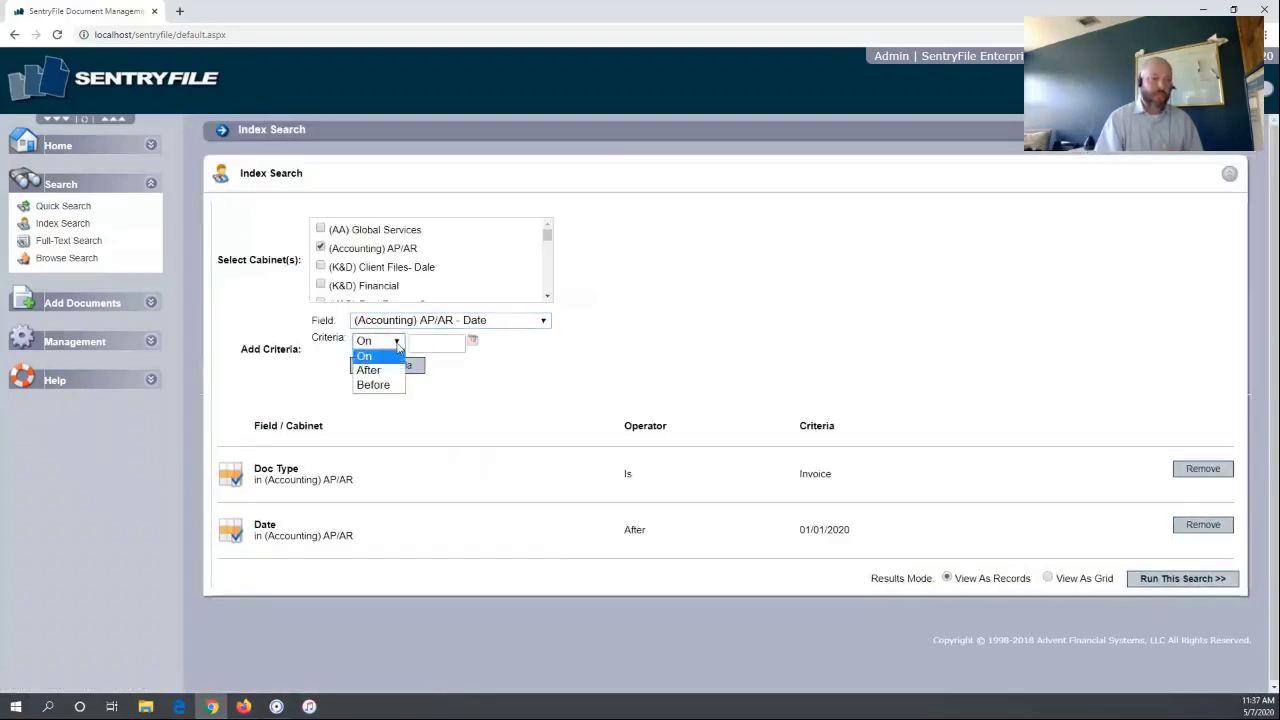
left_click(388, 385)
left_click(473, 341)
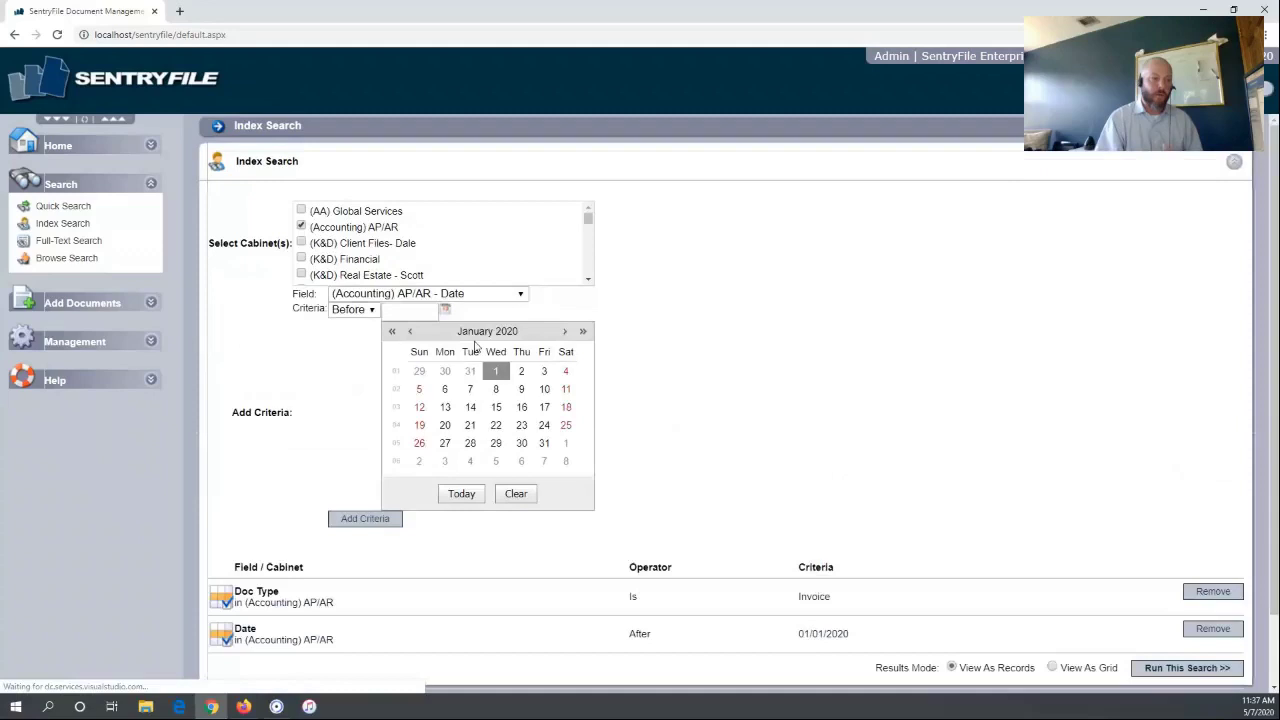
left_click(564, 331)
left_click(564, 331)
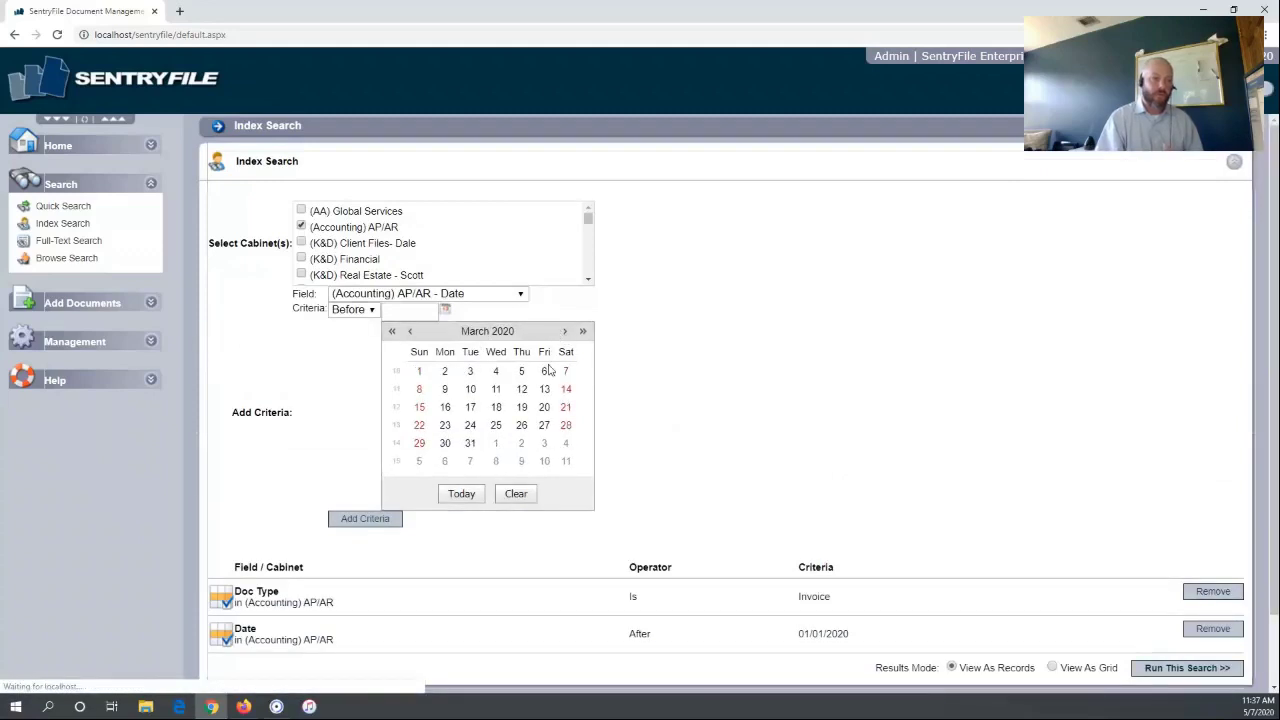
left_click(419, 371)
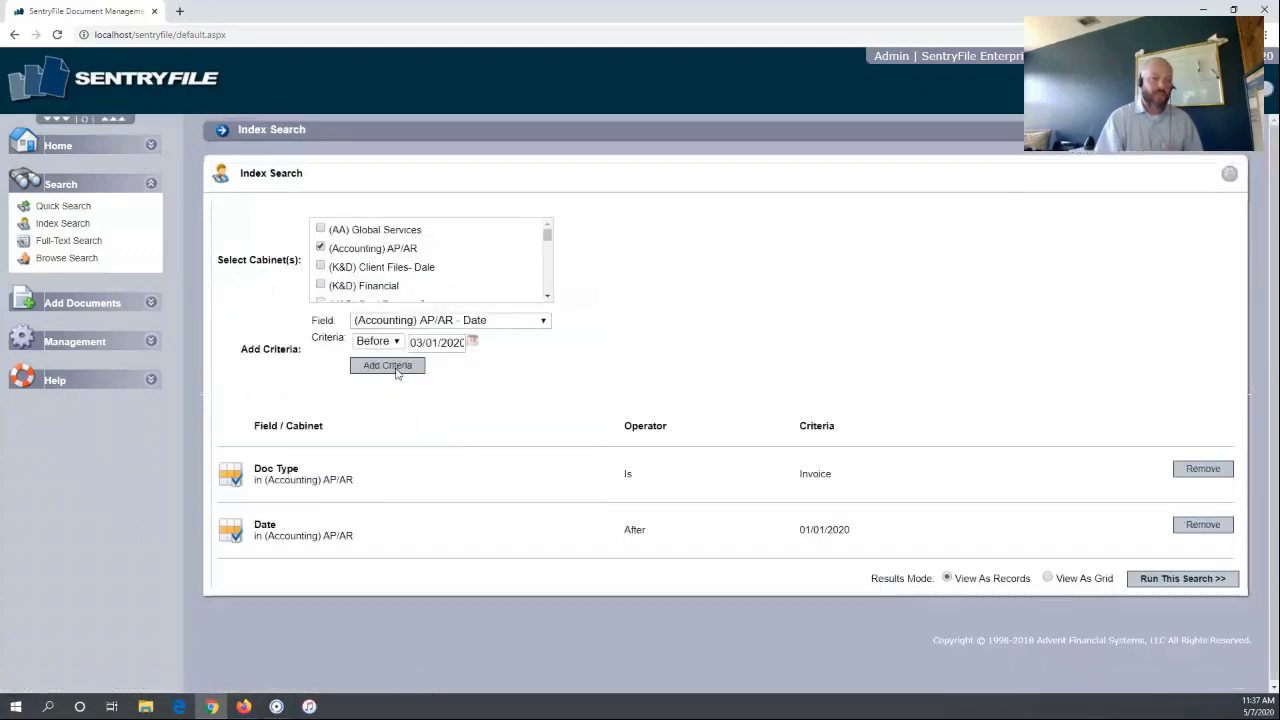
left_click(396, 366)
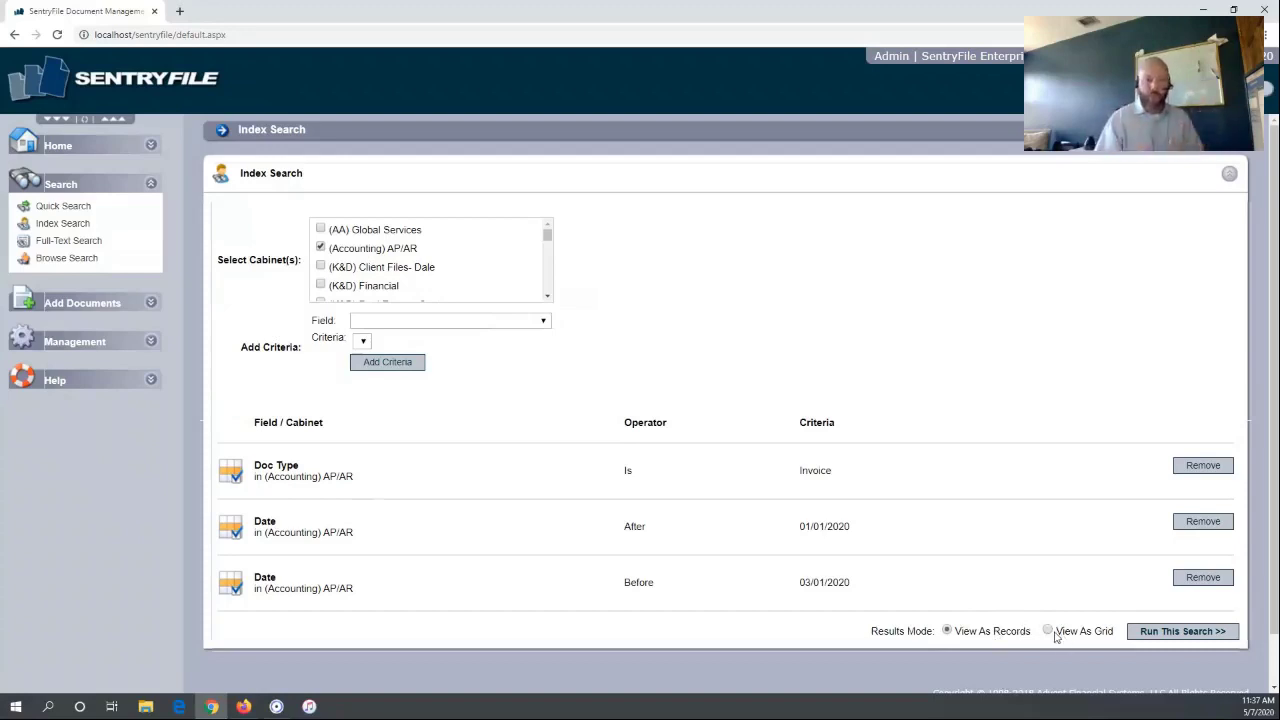
left_click(1049, 632)
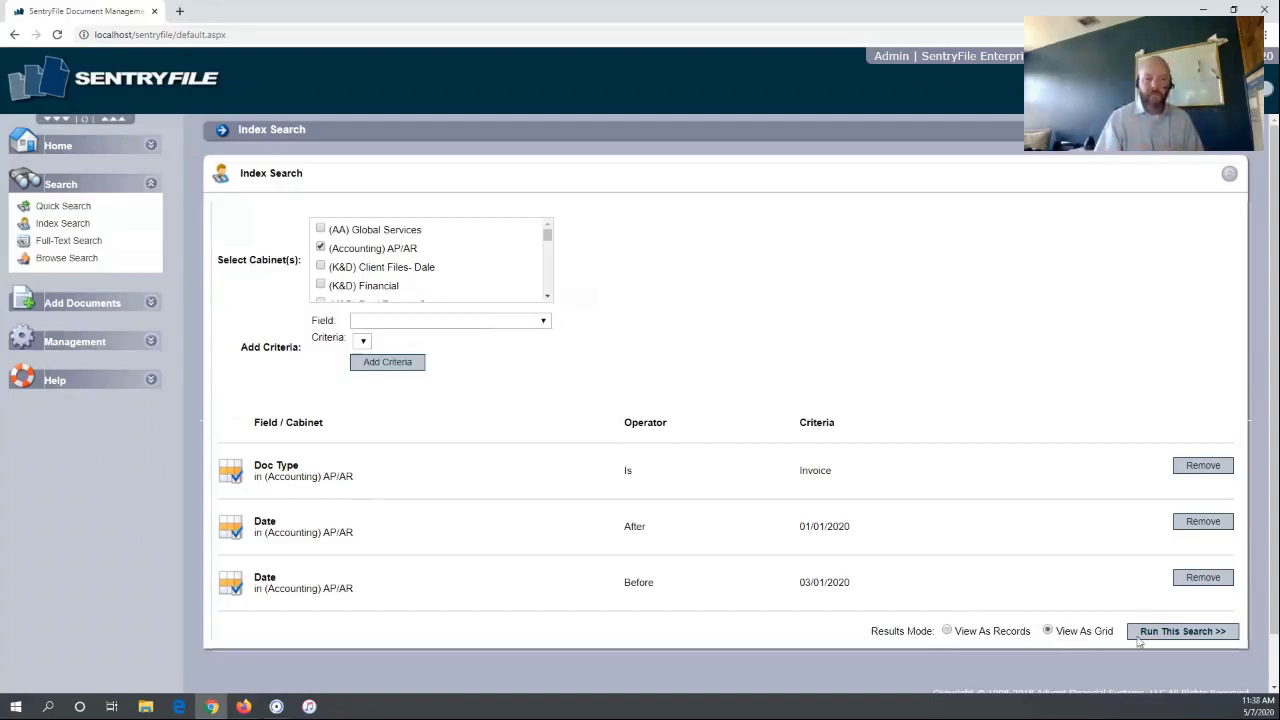
Run the invoice date-range search and open the sixth matching invoice in the viewer
left_click(1152, 640)
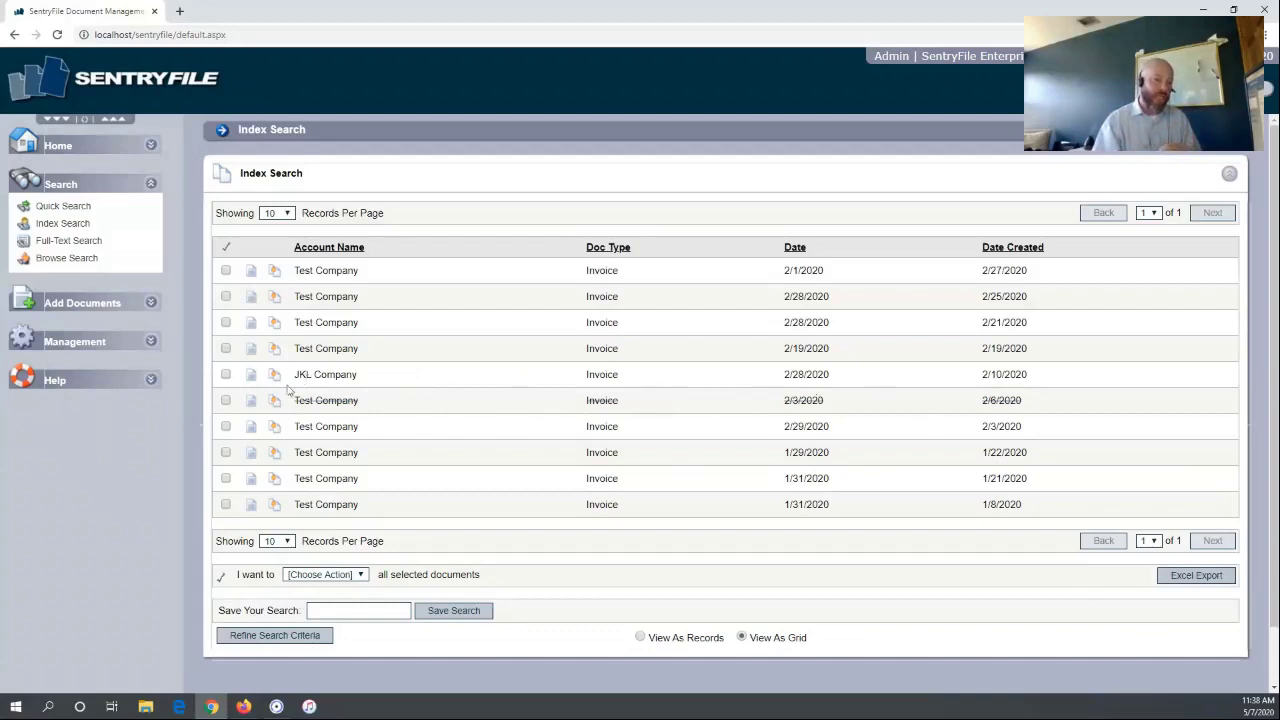
mouse_move(251, 403)
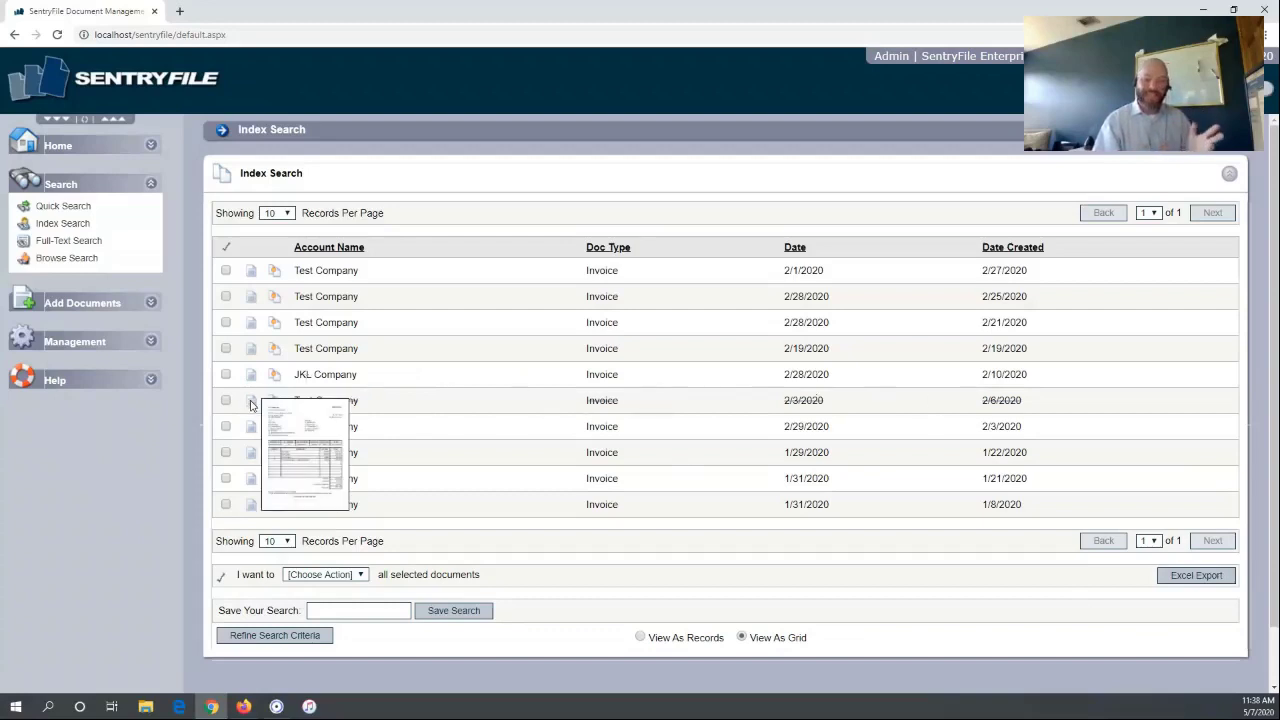
left_click(251, 404)
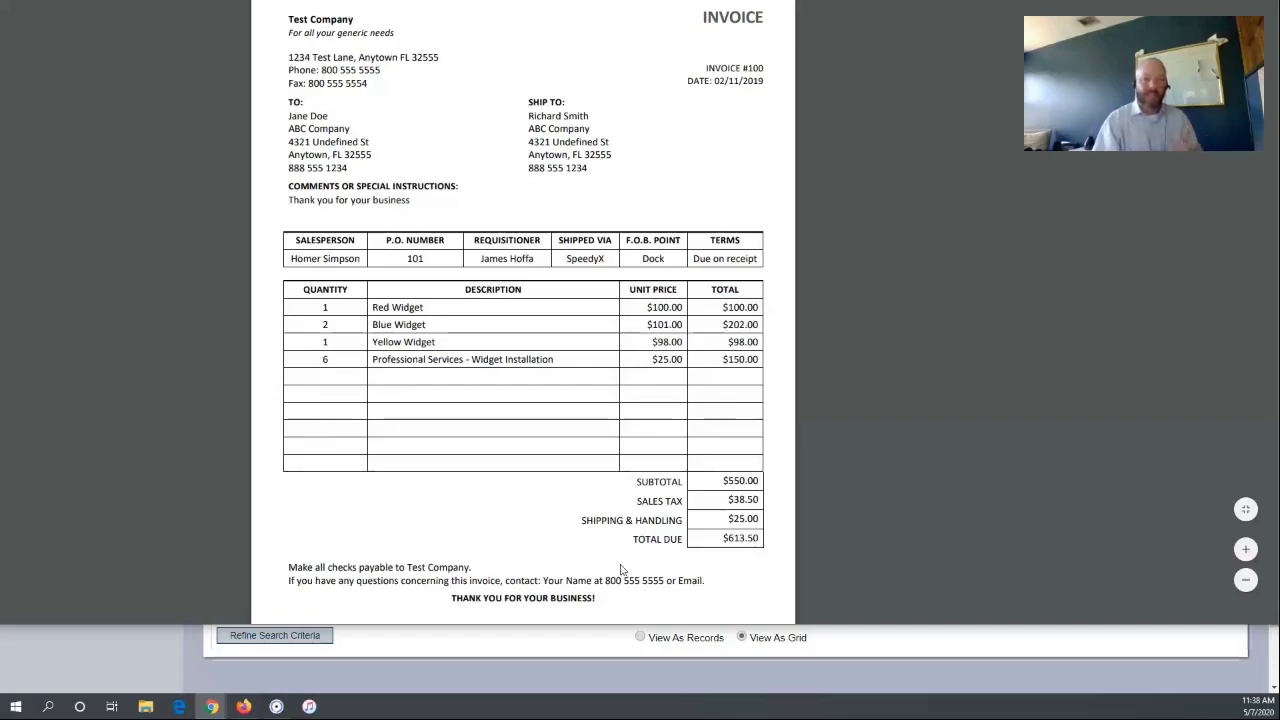
scroll(613, 550, "down", 2)
scroll(612, 547, "up", 2)
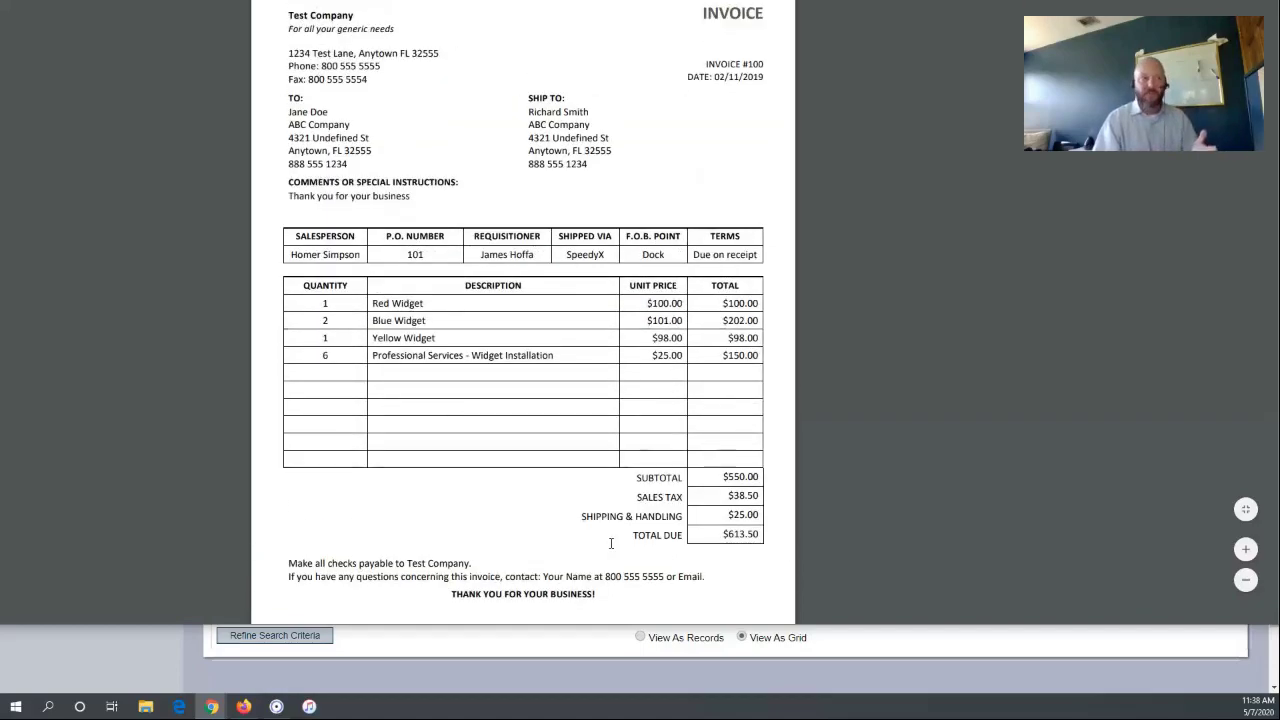
scroll(611, 543, "down", 10)
scroll(611, 543, "up", 10)
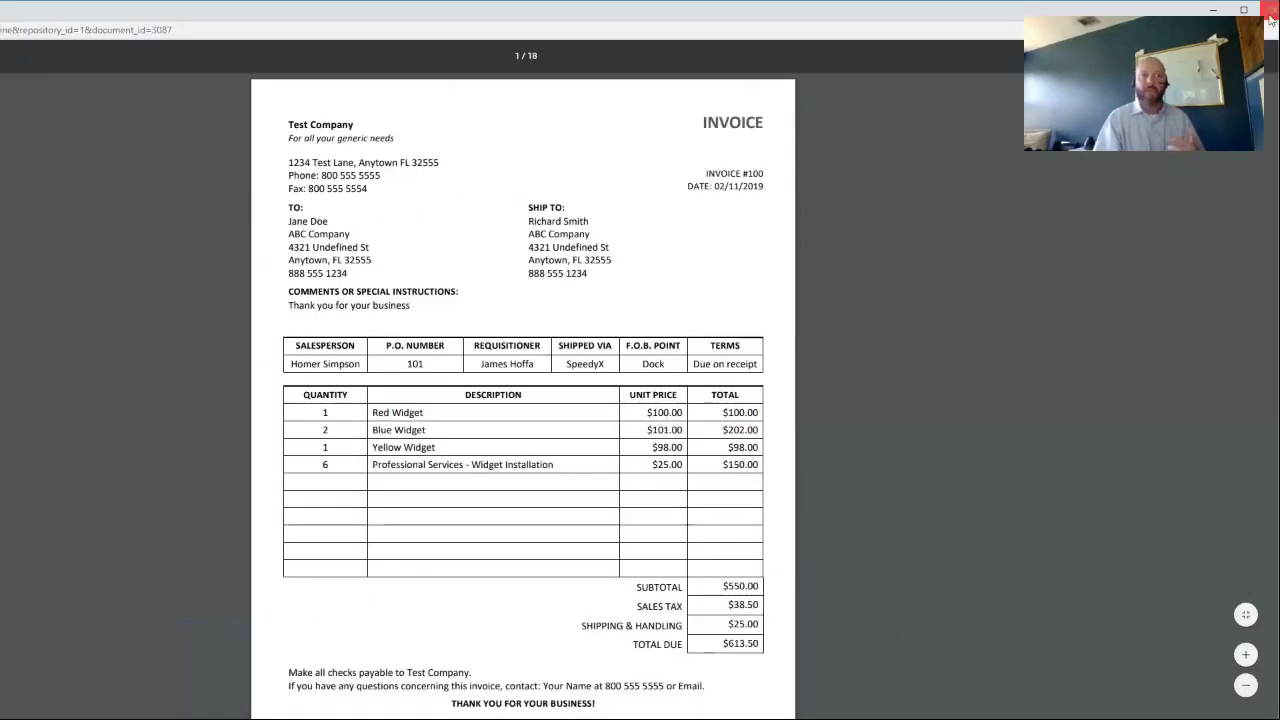
Close the invoice viewer and bring up Browse Search in the other browser window
left_click(1268, 12)
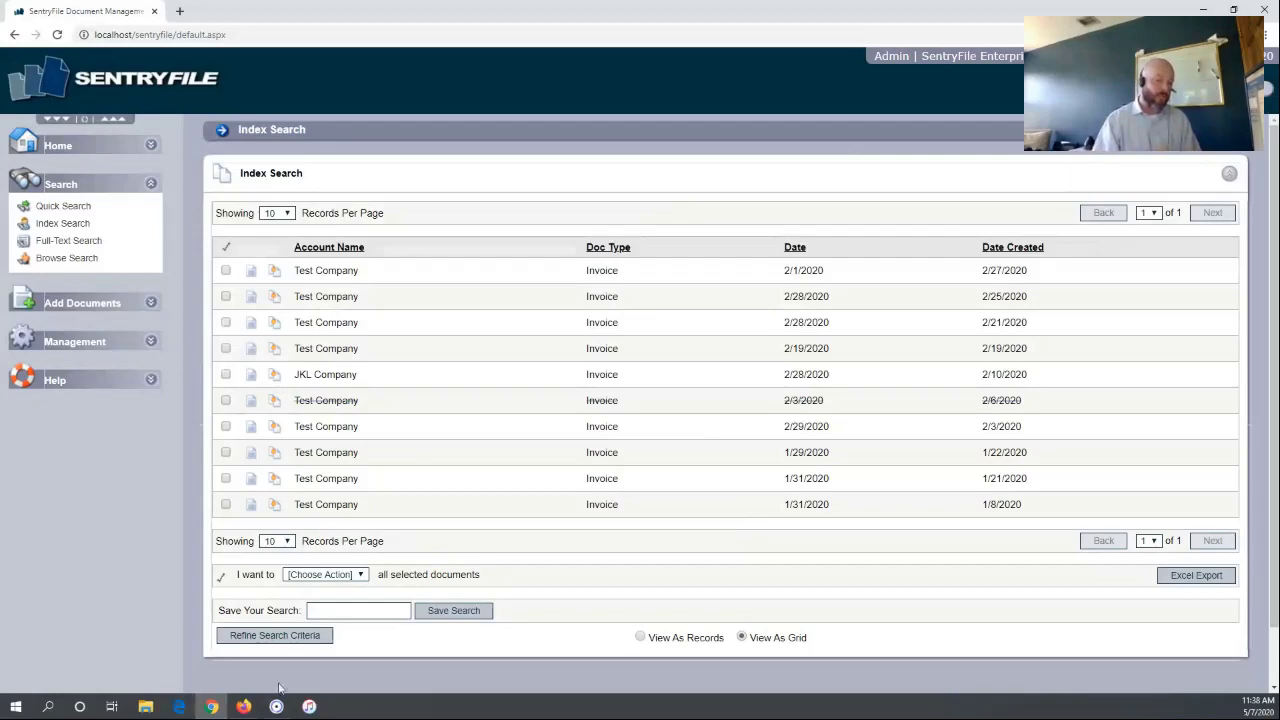
left_click(243, 706)
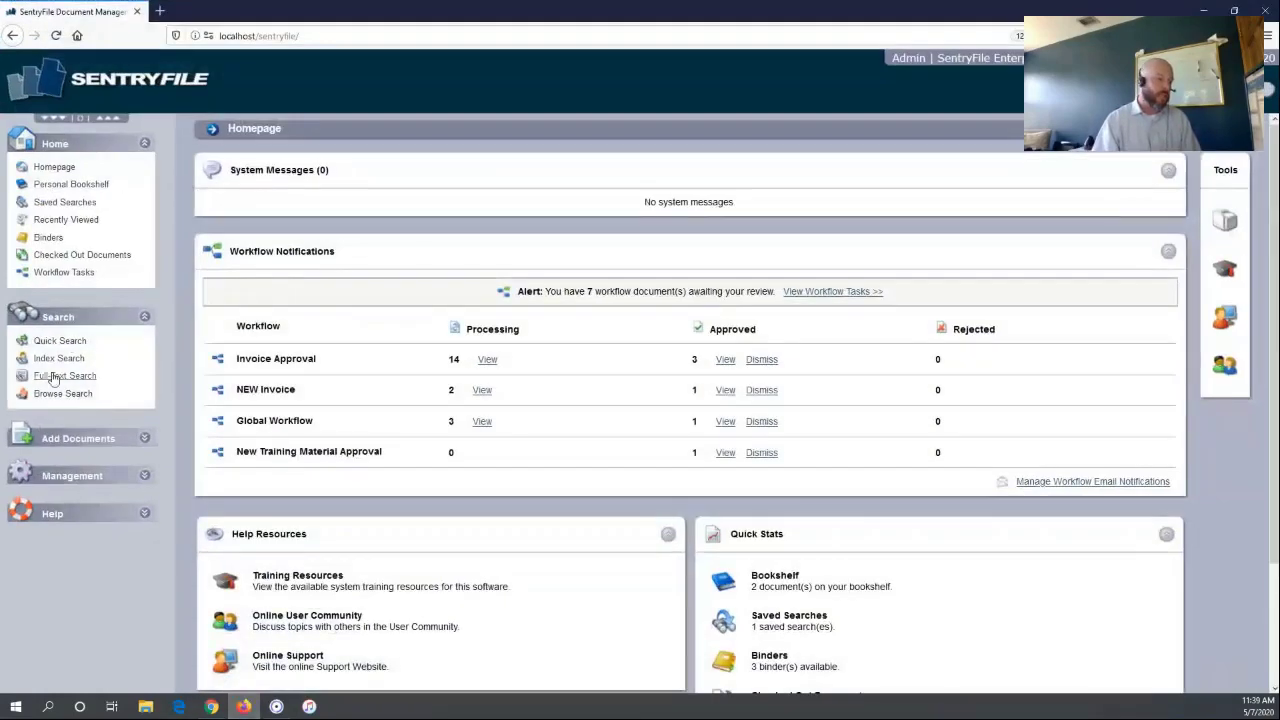
left_click(52, 396)
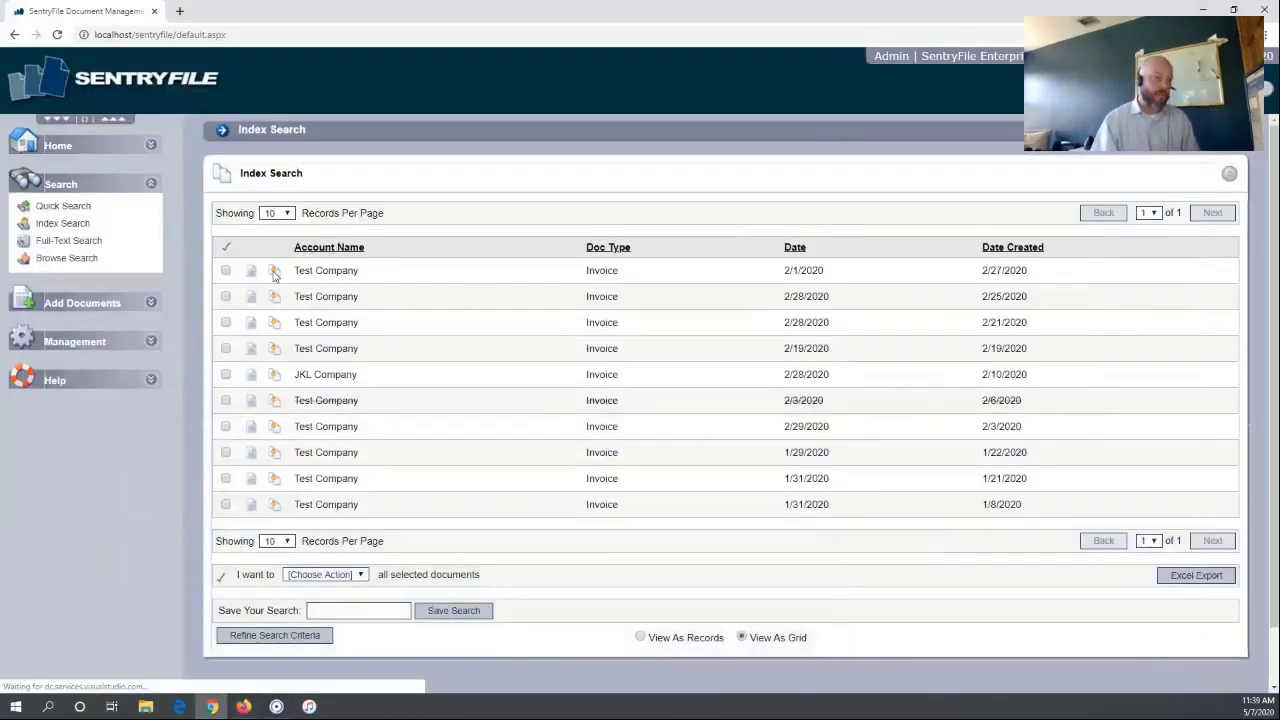
View the full record of the Test Company 2/1/2020 invoice, then return to the Browse Search window
left_click(276, 274)
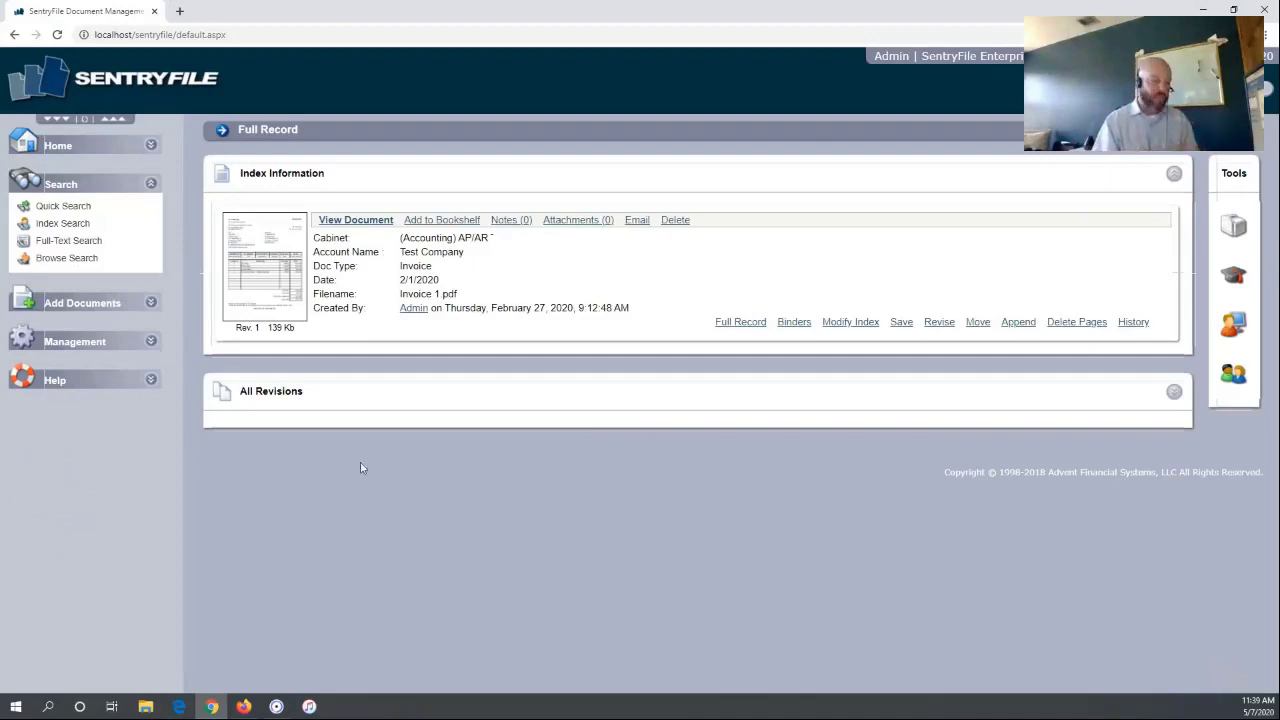
left_click(244, 707)
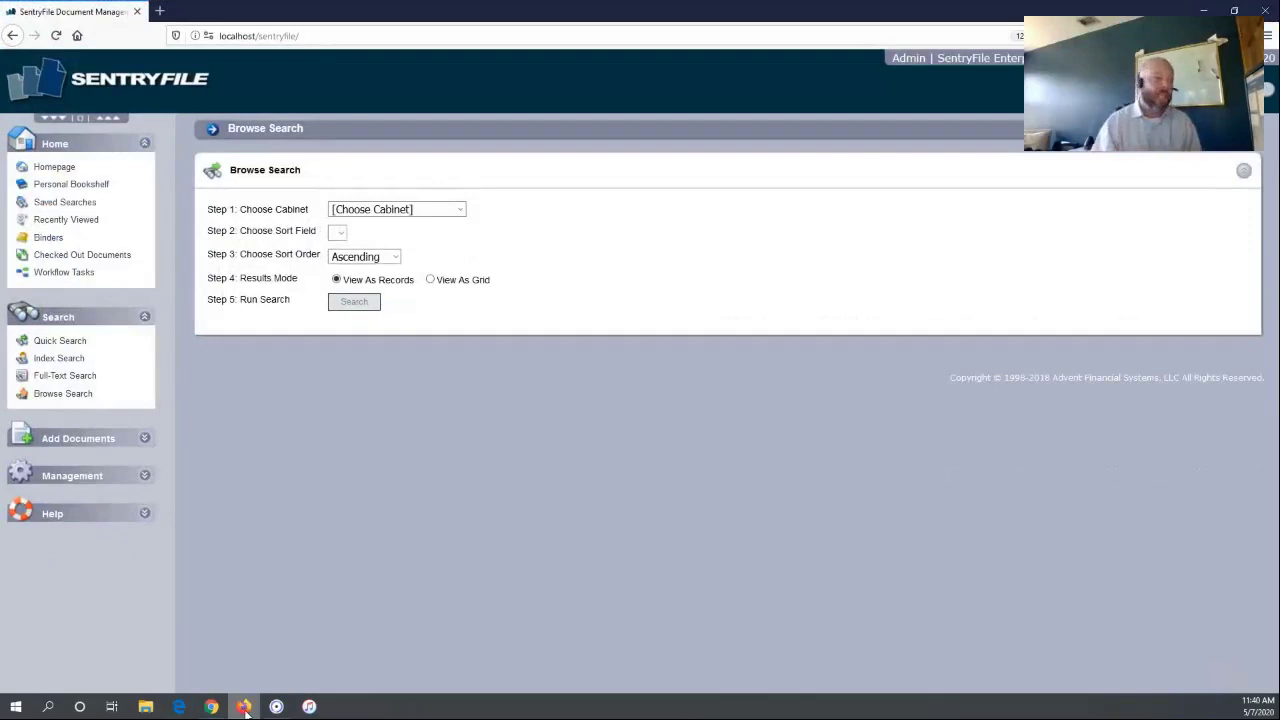
Full-text search (Accounting) AP/AR for 'widget' with PDF keyword highlighting enabled
left_click(414, 209)
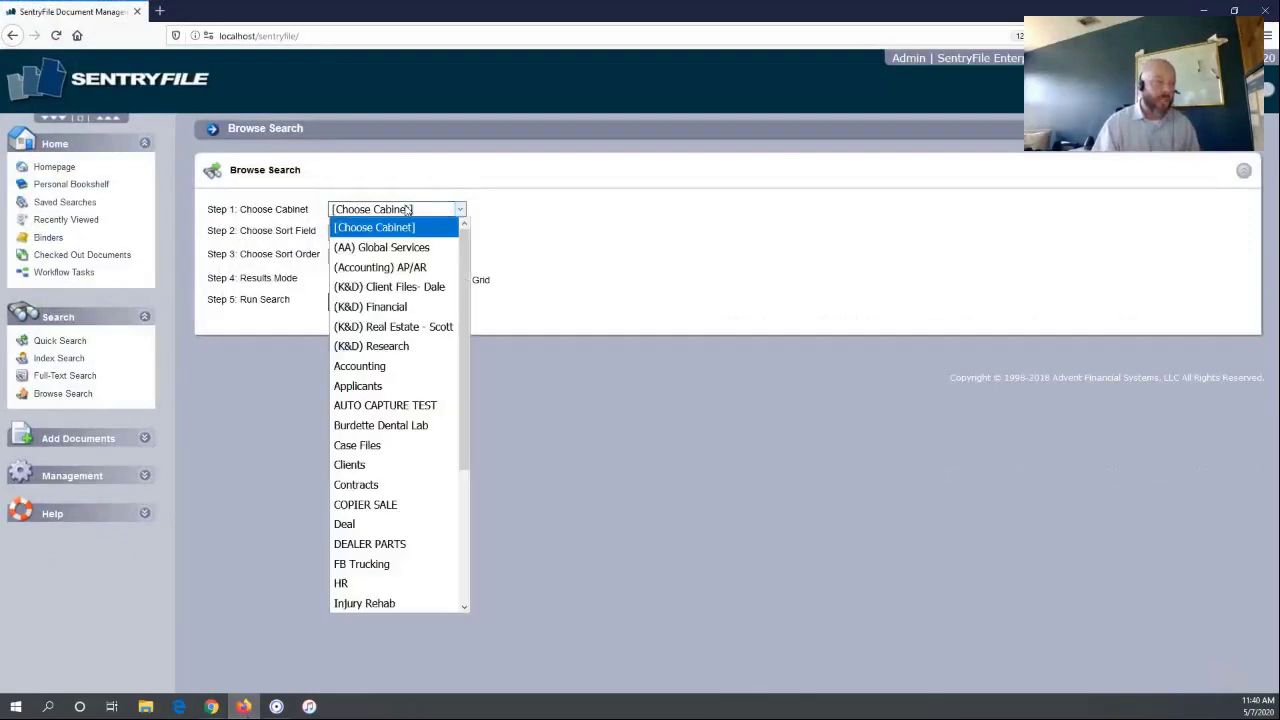
left_click(382, 268)
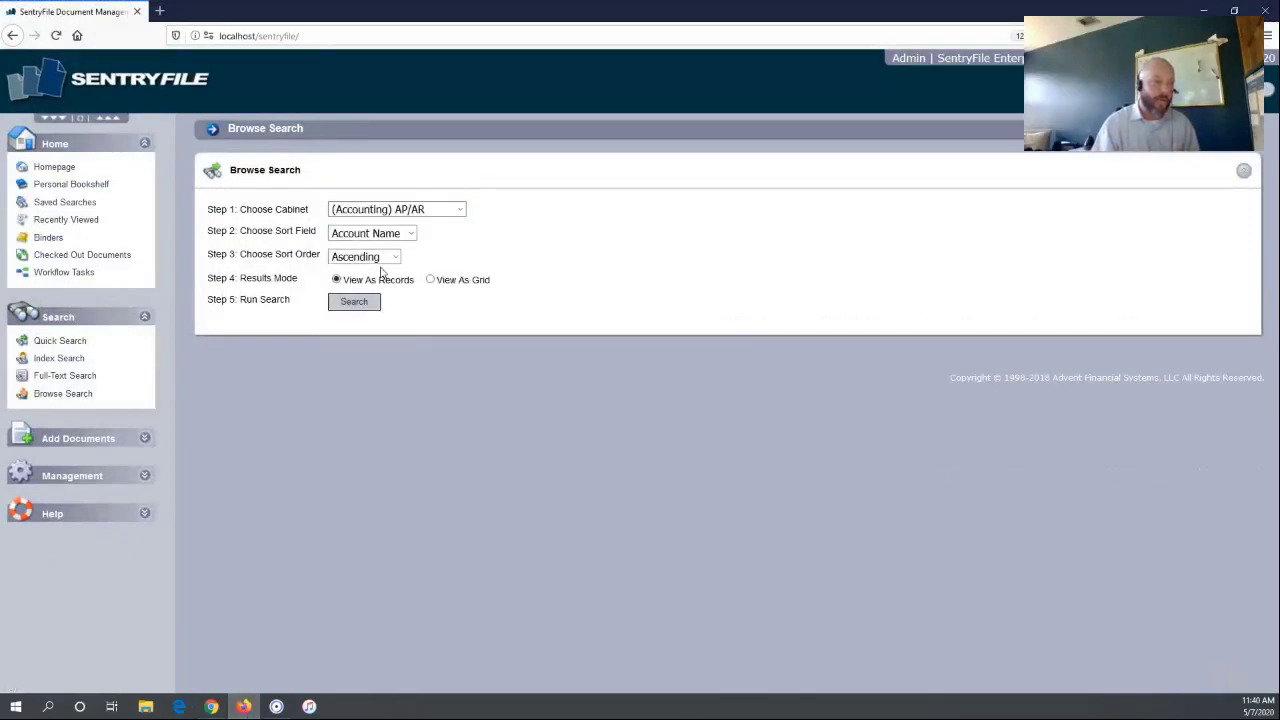
left_click(78, 378)
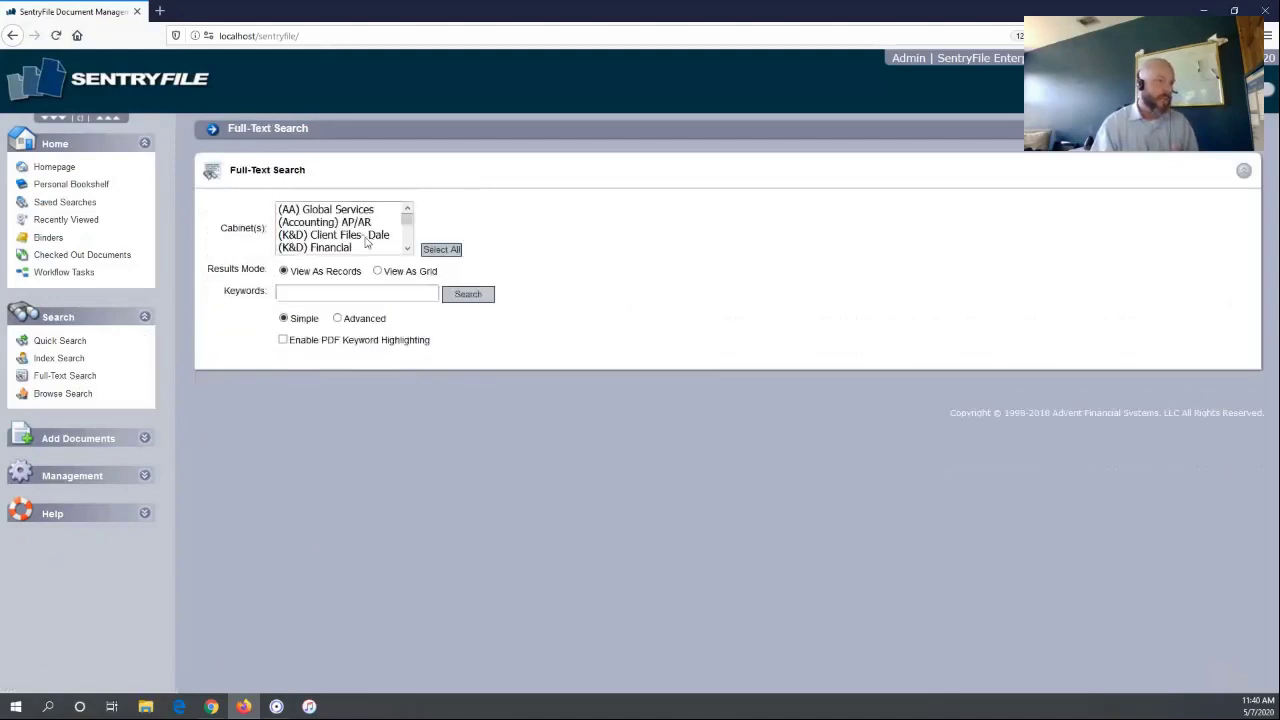
left_click(334, 222)
left_click(308, 294)
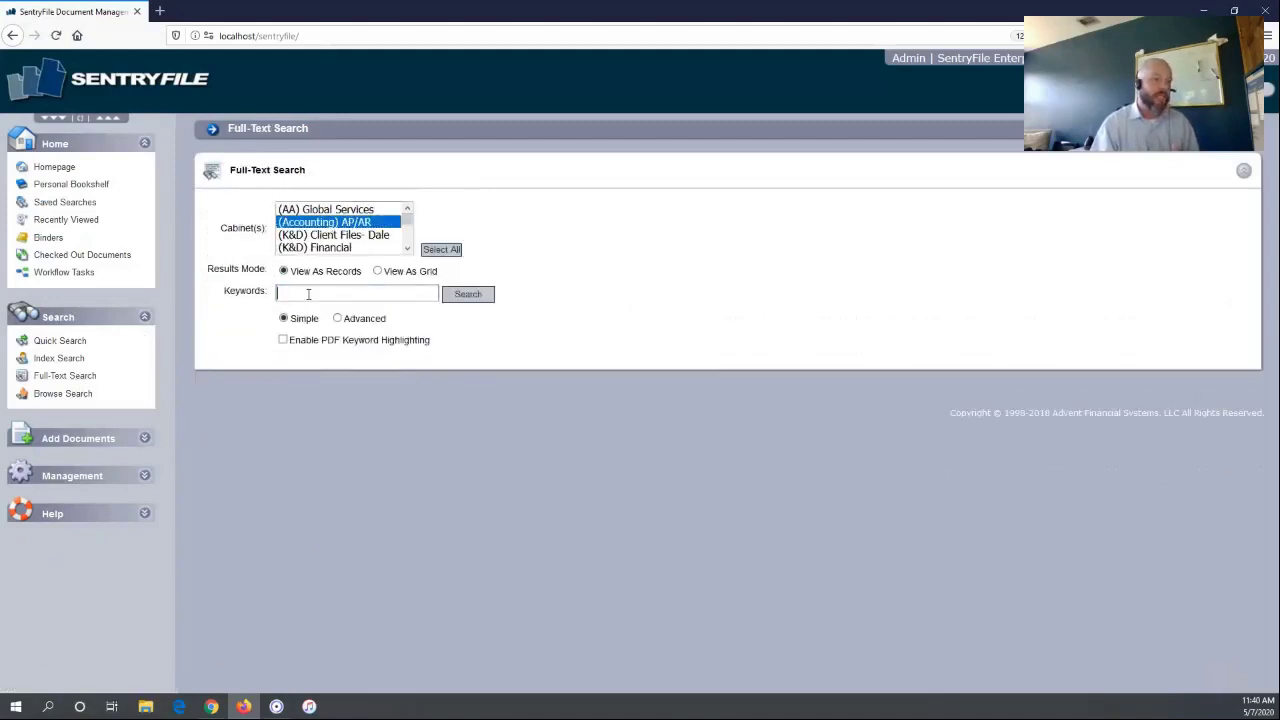
type("wid")
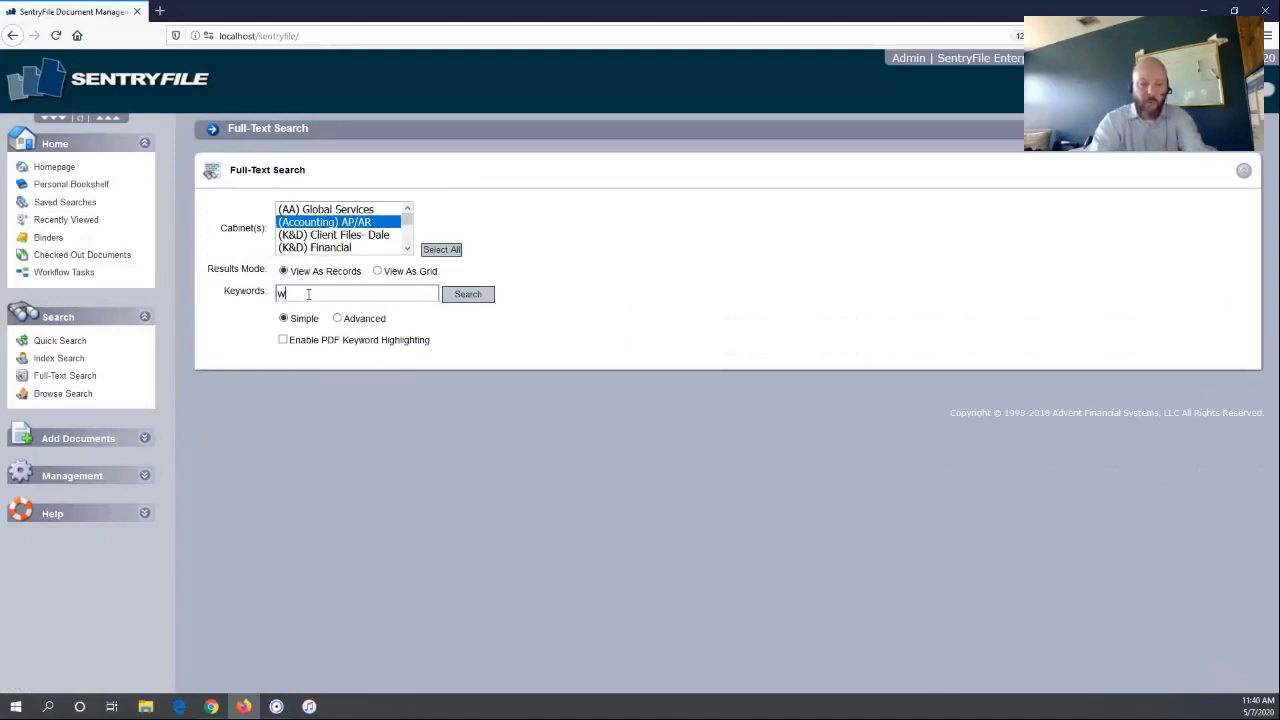
left_click(300, 308)
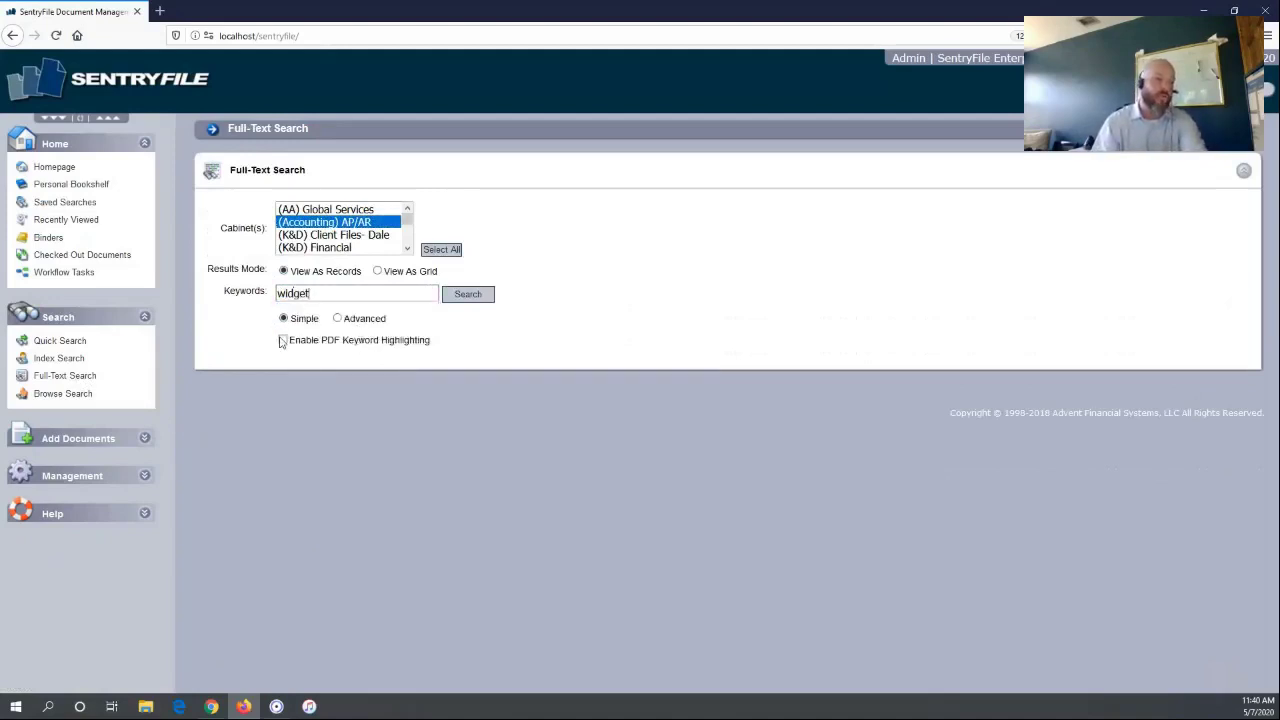
left_click(284, 340)
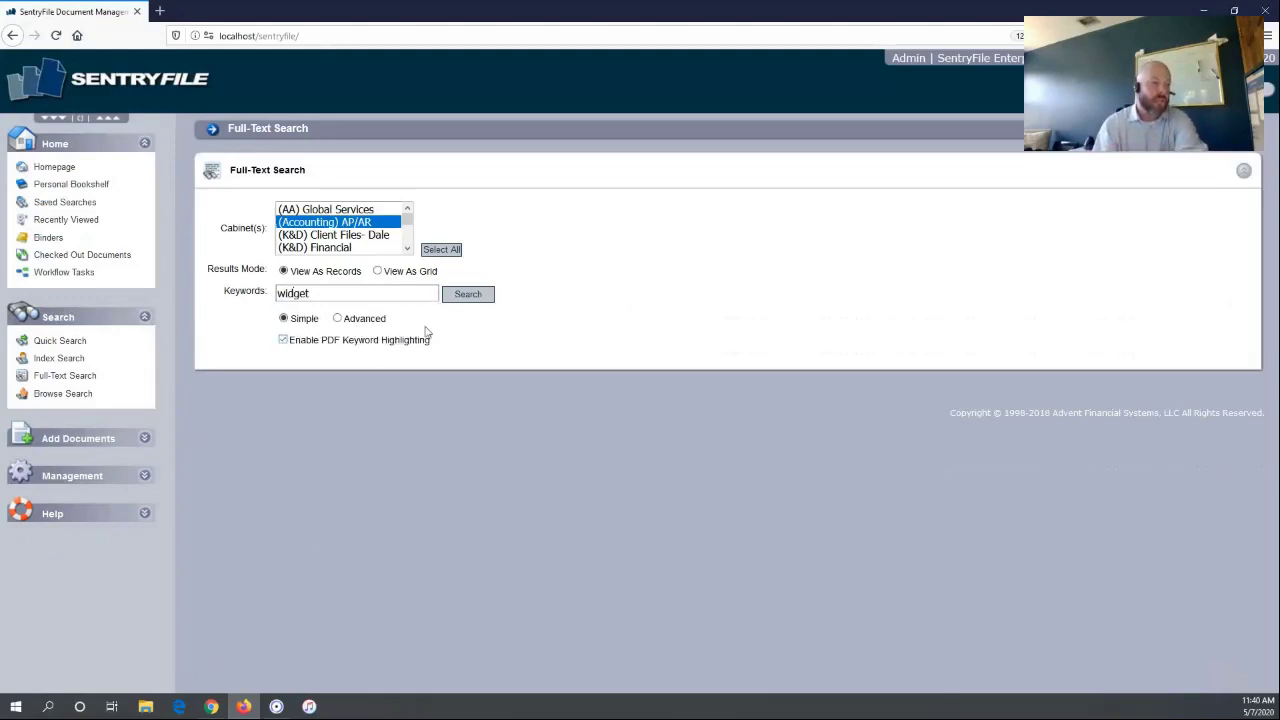
left_click(476, 298)
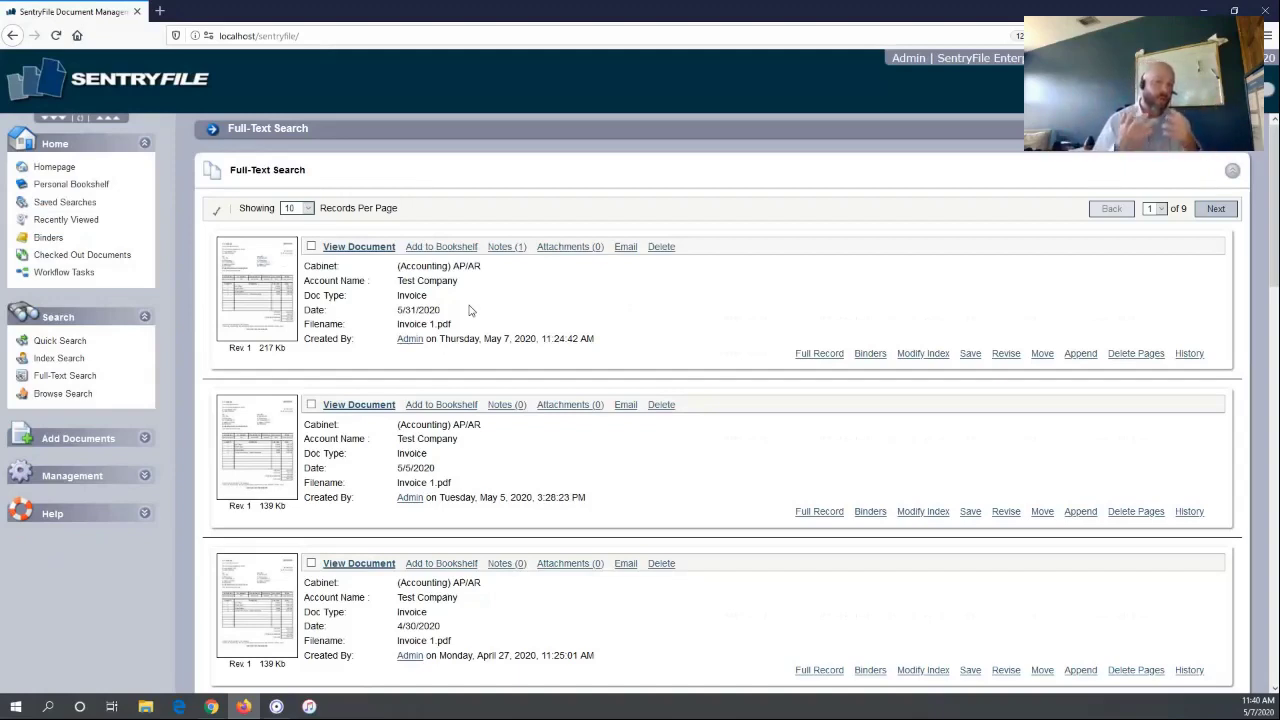
left_click(369, 250)
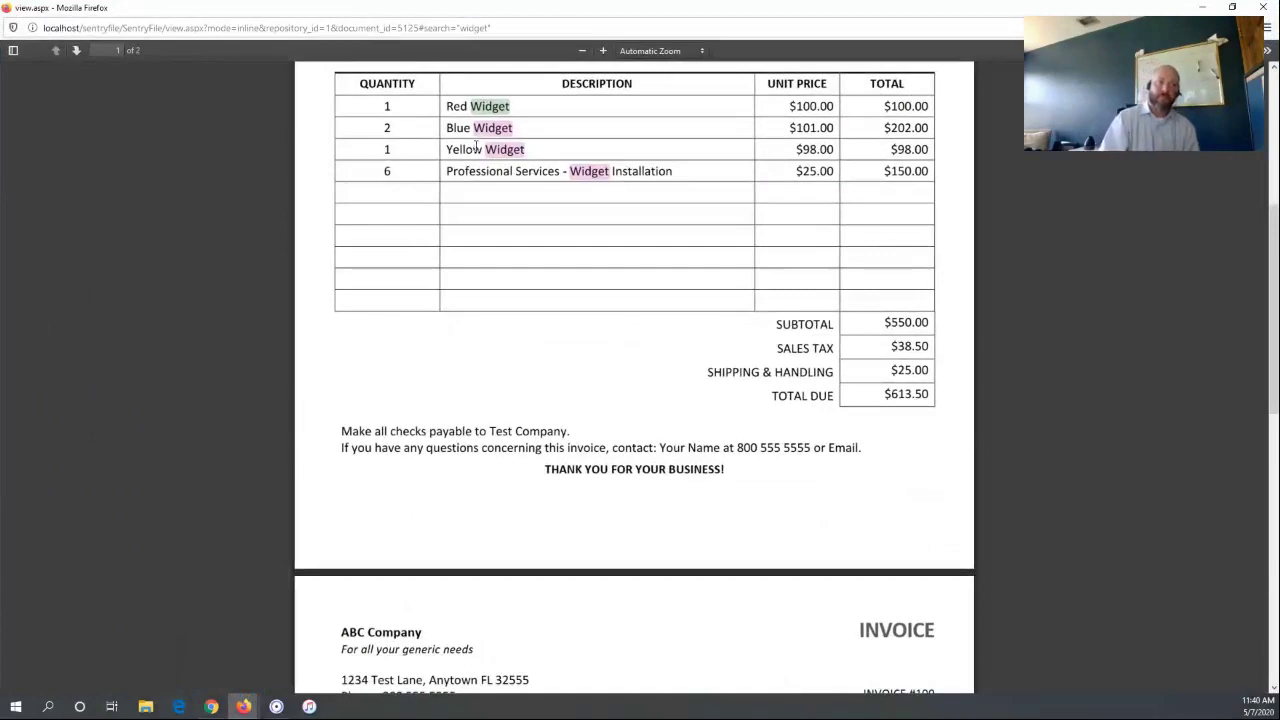
scroll(475, 146, "up", 3)
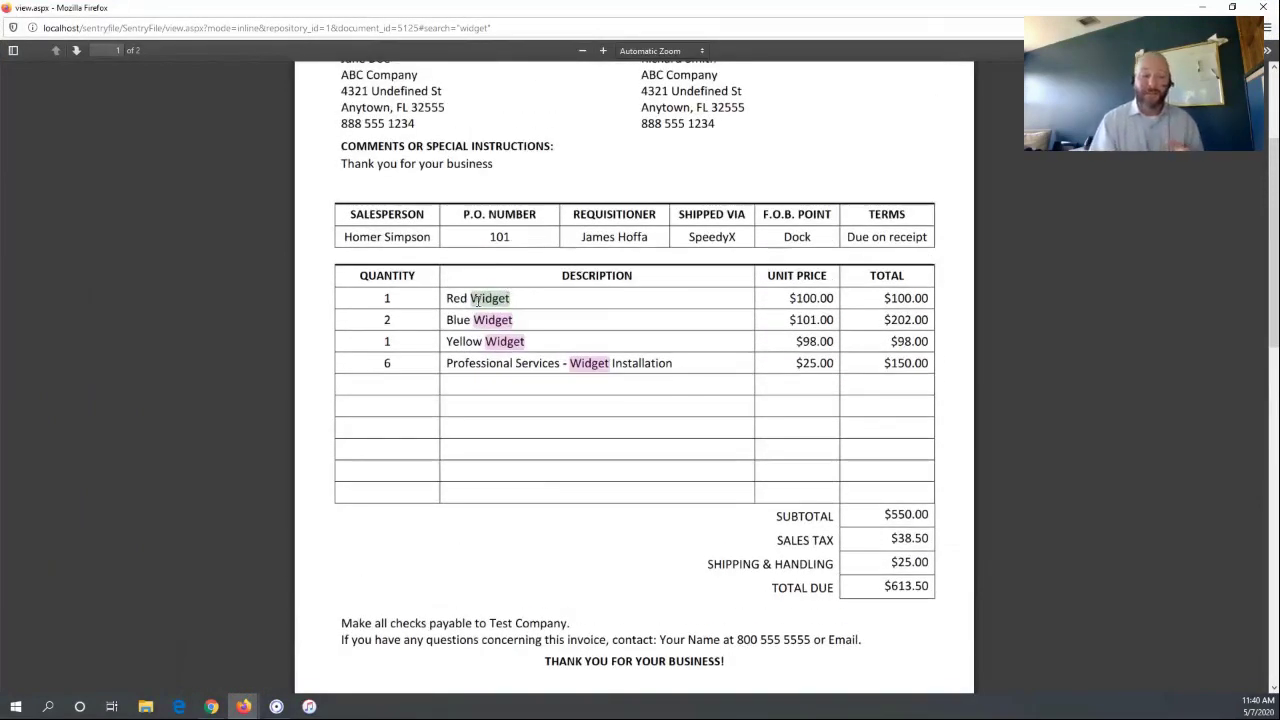
scroll(476, 300, "up", 3)
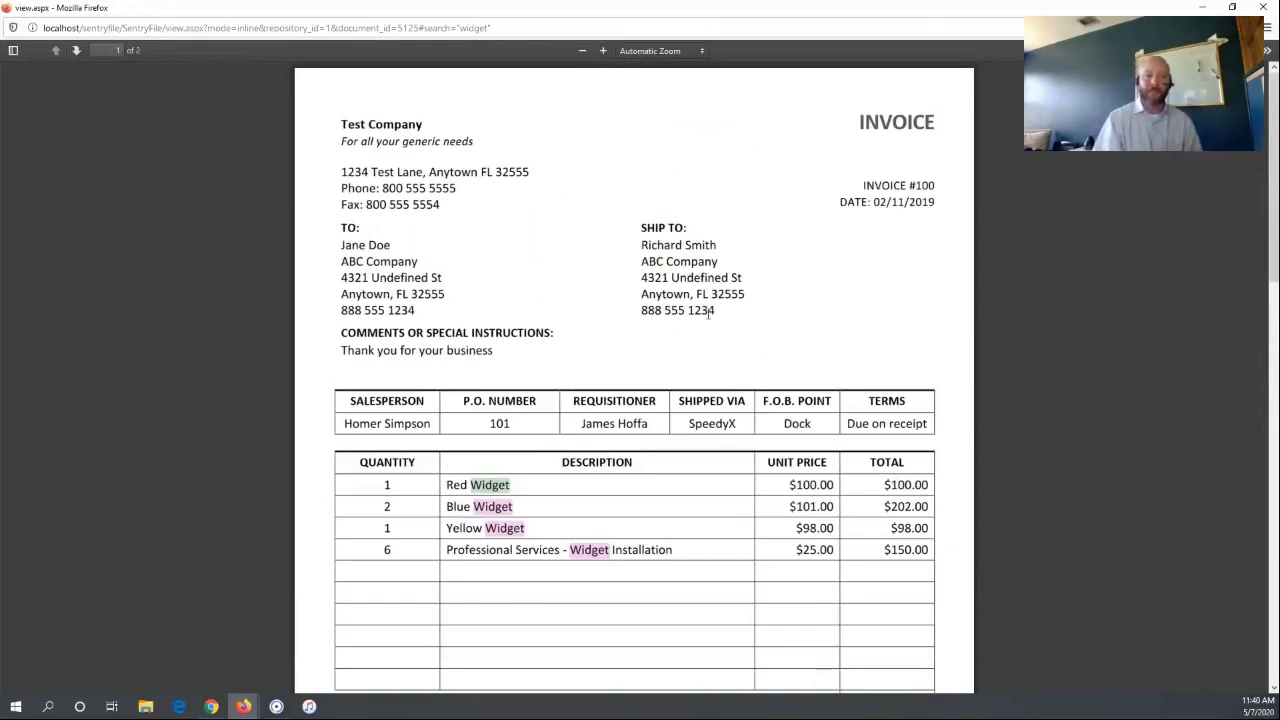
scroll(708, 314, "down", 10)
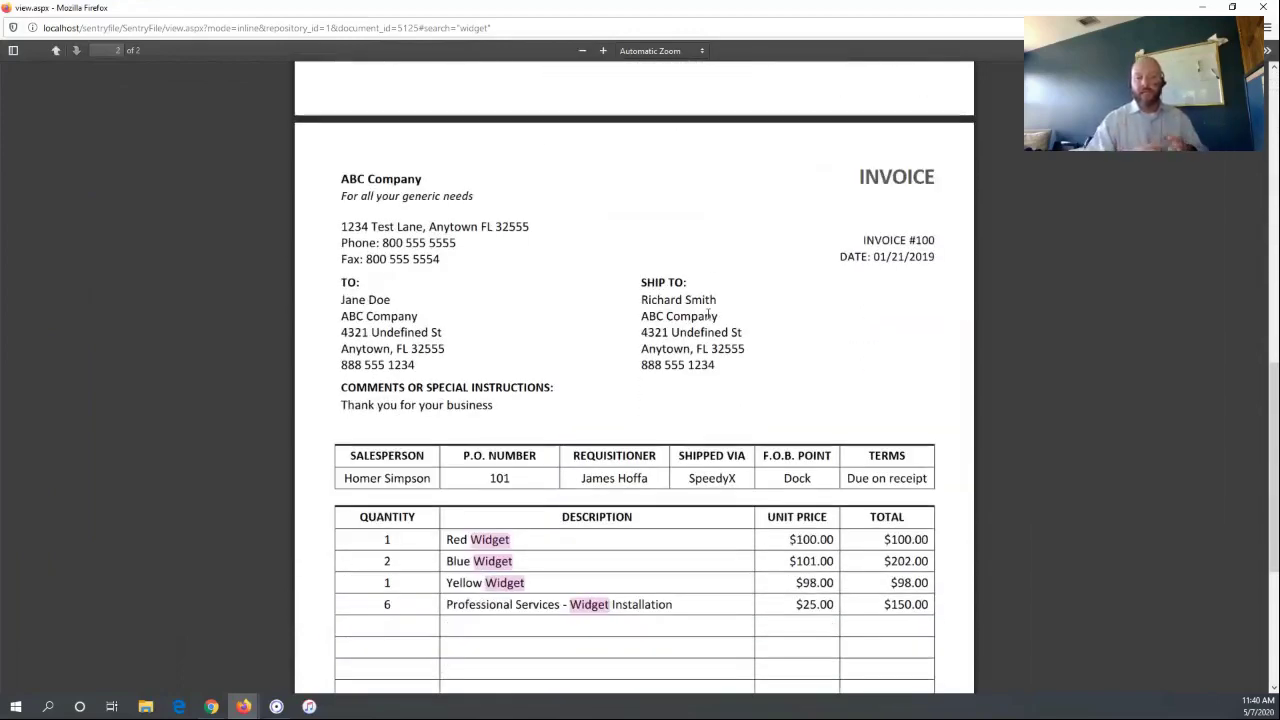
scroll(708, 314, "up", 1)
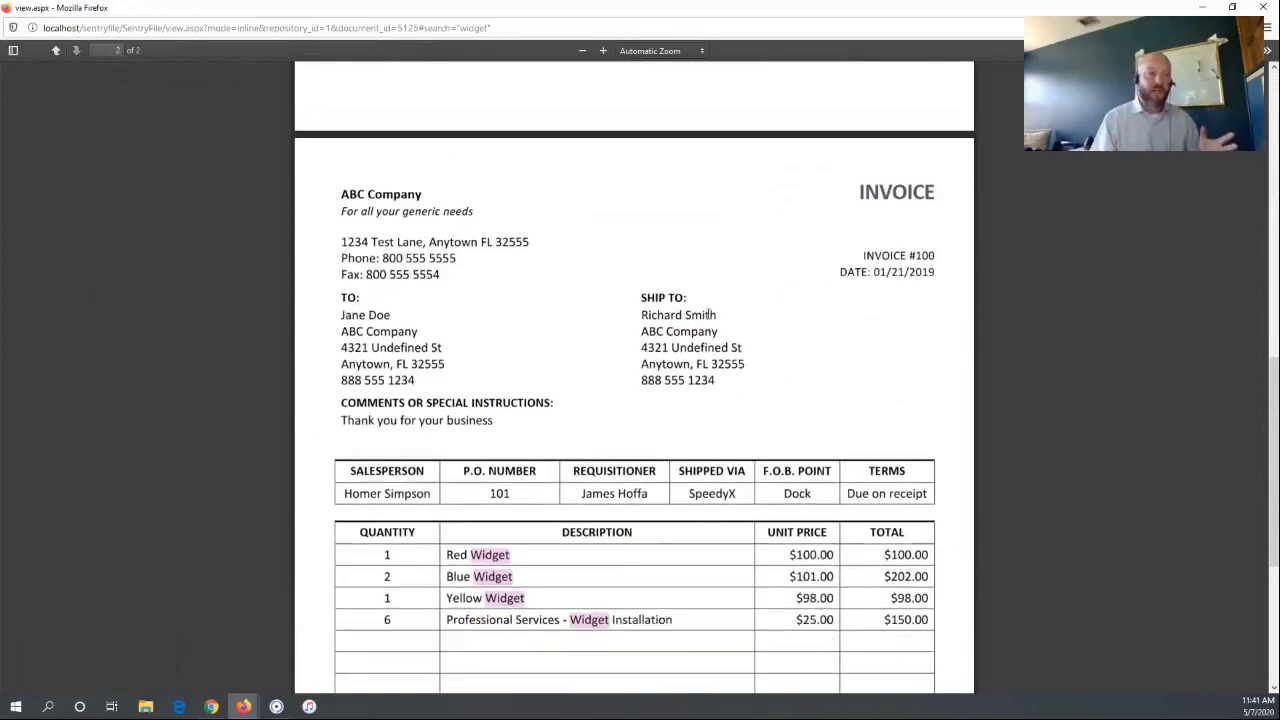
scroll(708, 314, "up", 4)
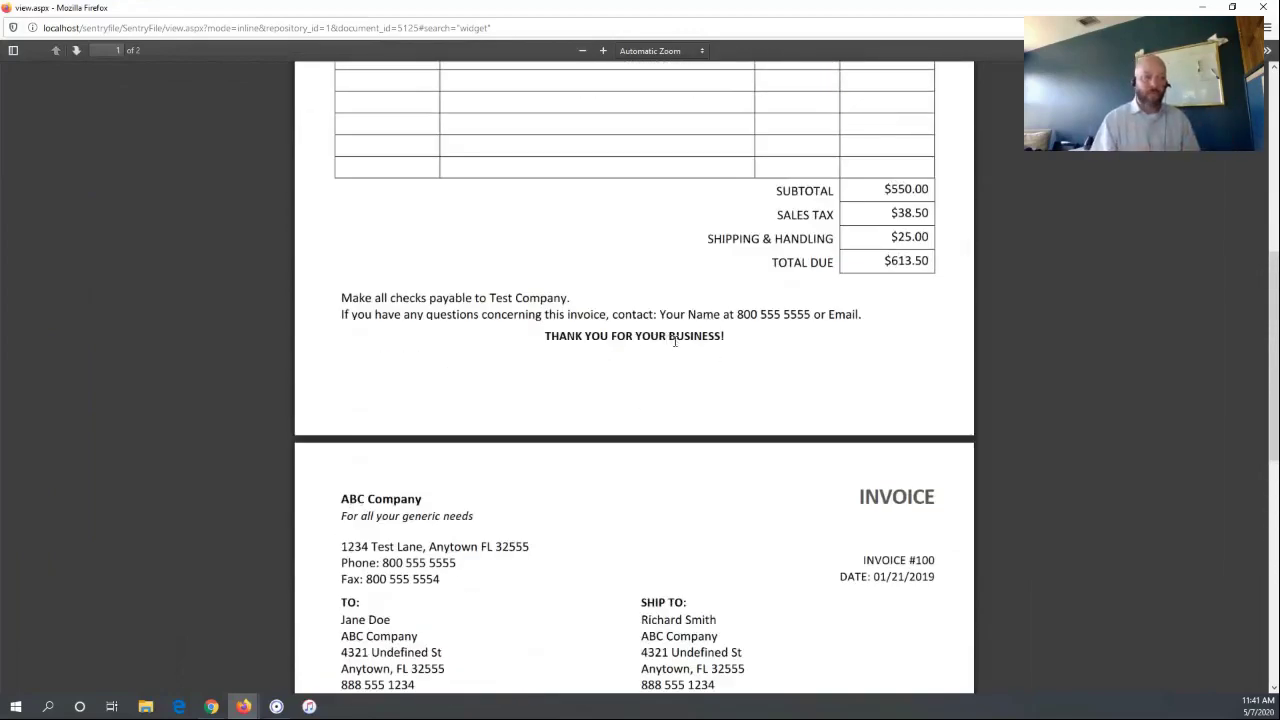
triple_click(675, 342)
left_click(663, 310)
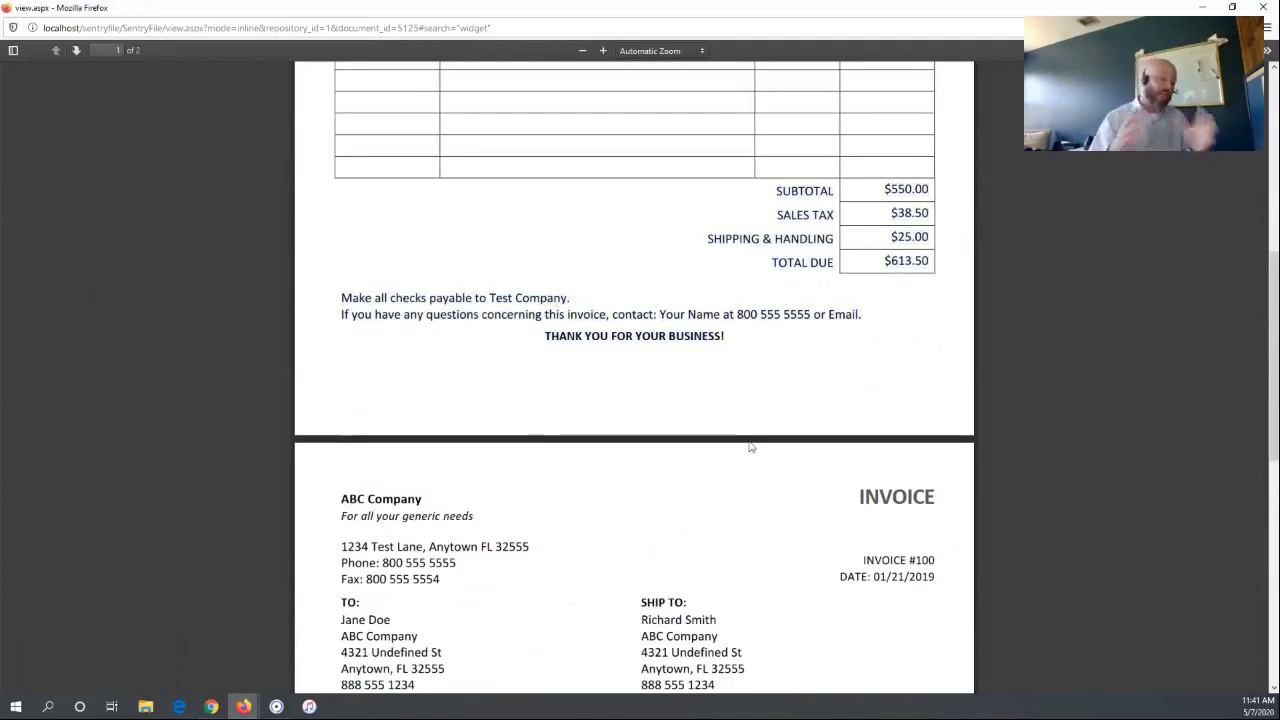
scroll(751, 446, "up", 5)
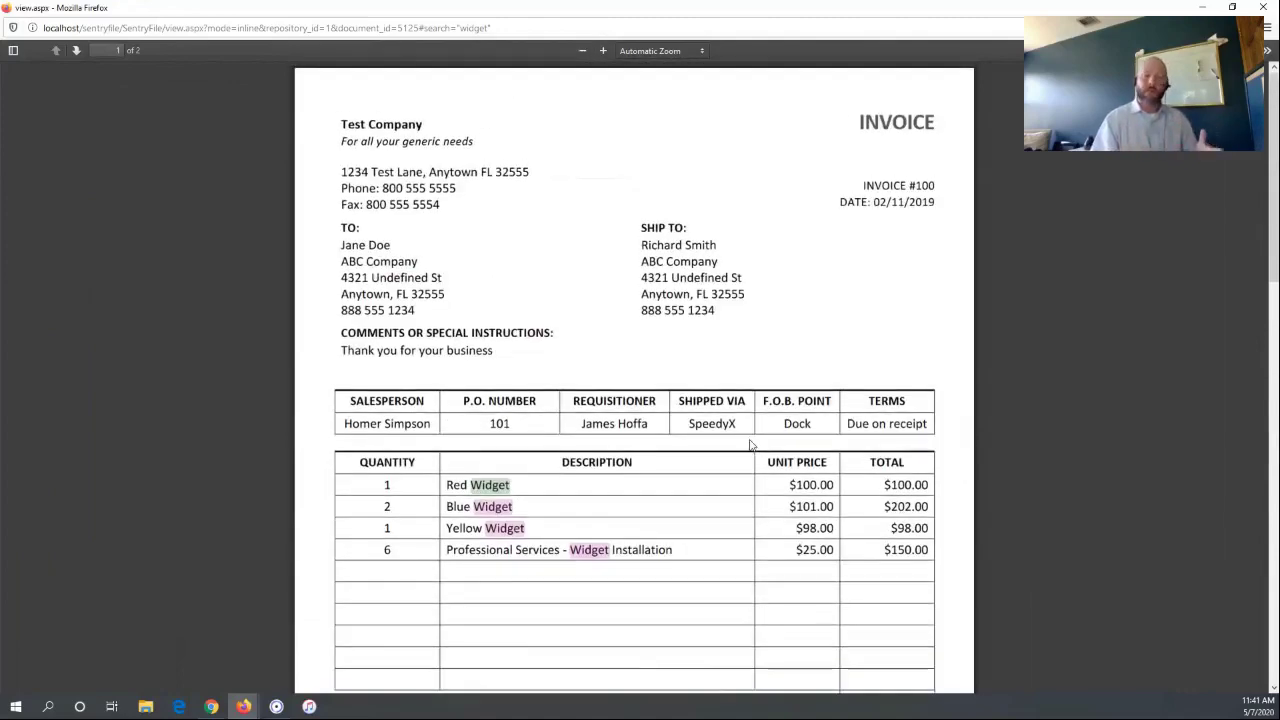
left_click(1266, 12)
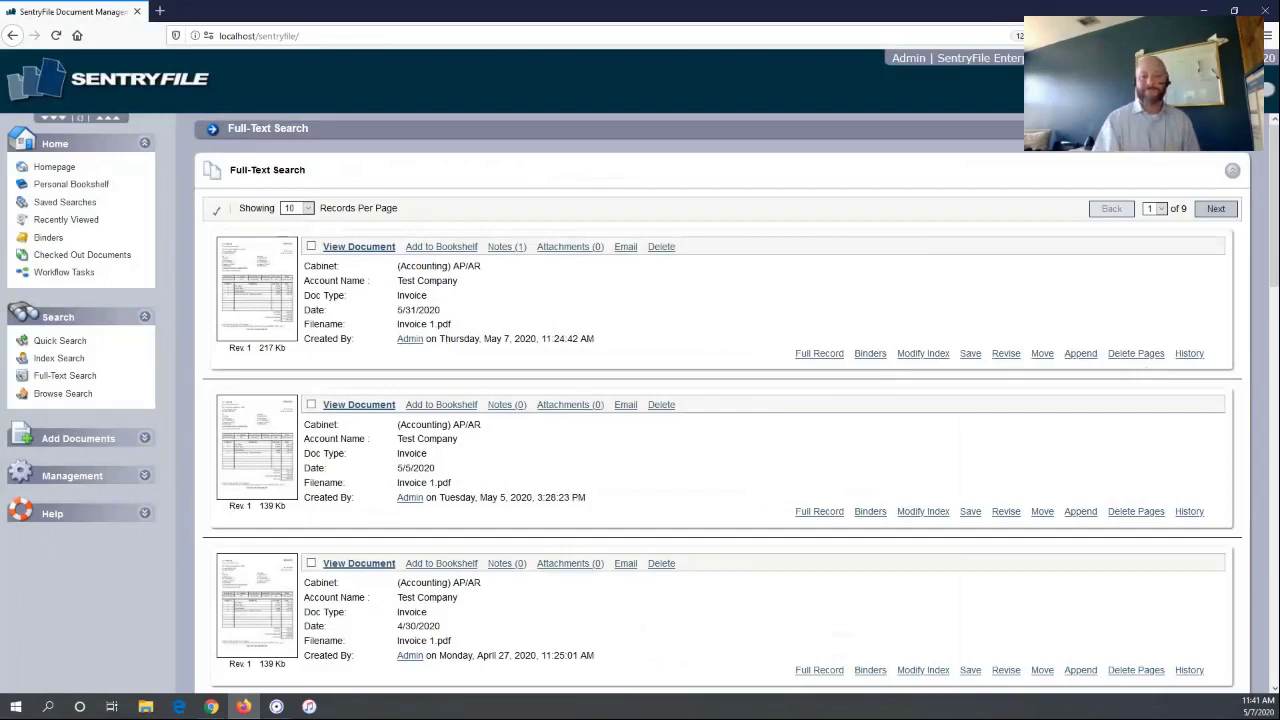
key("alt+Tab")
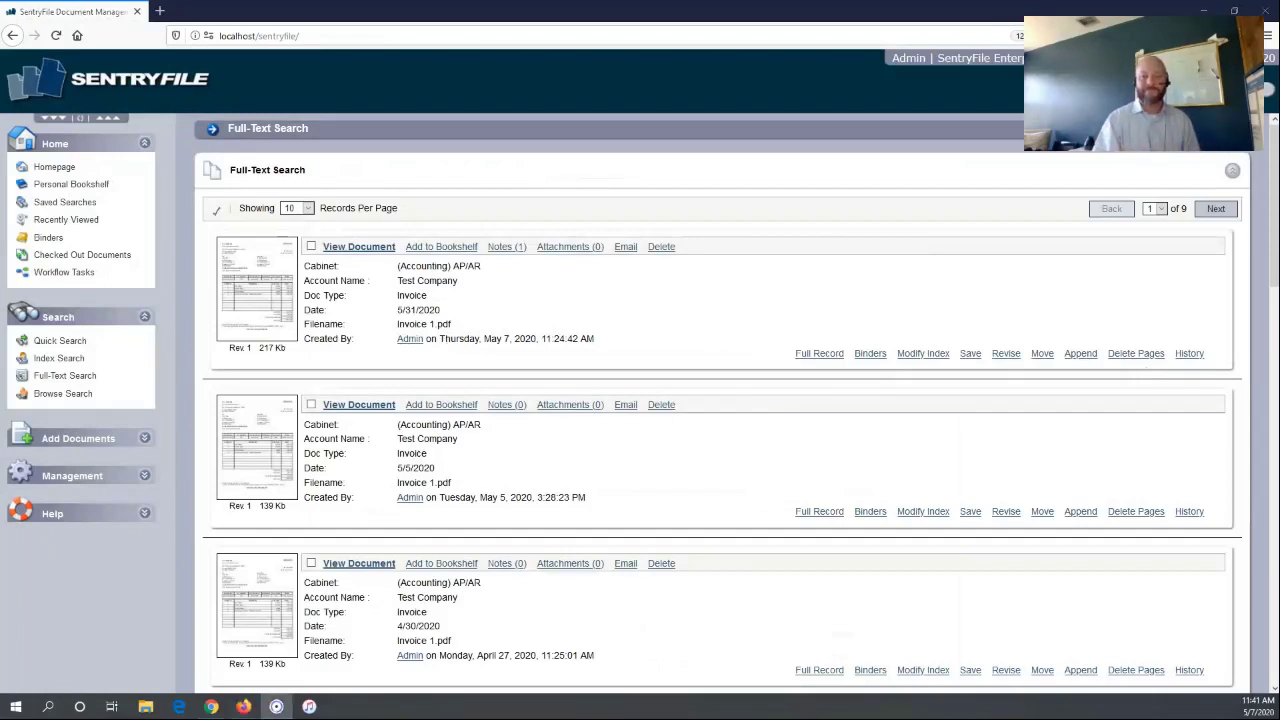